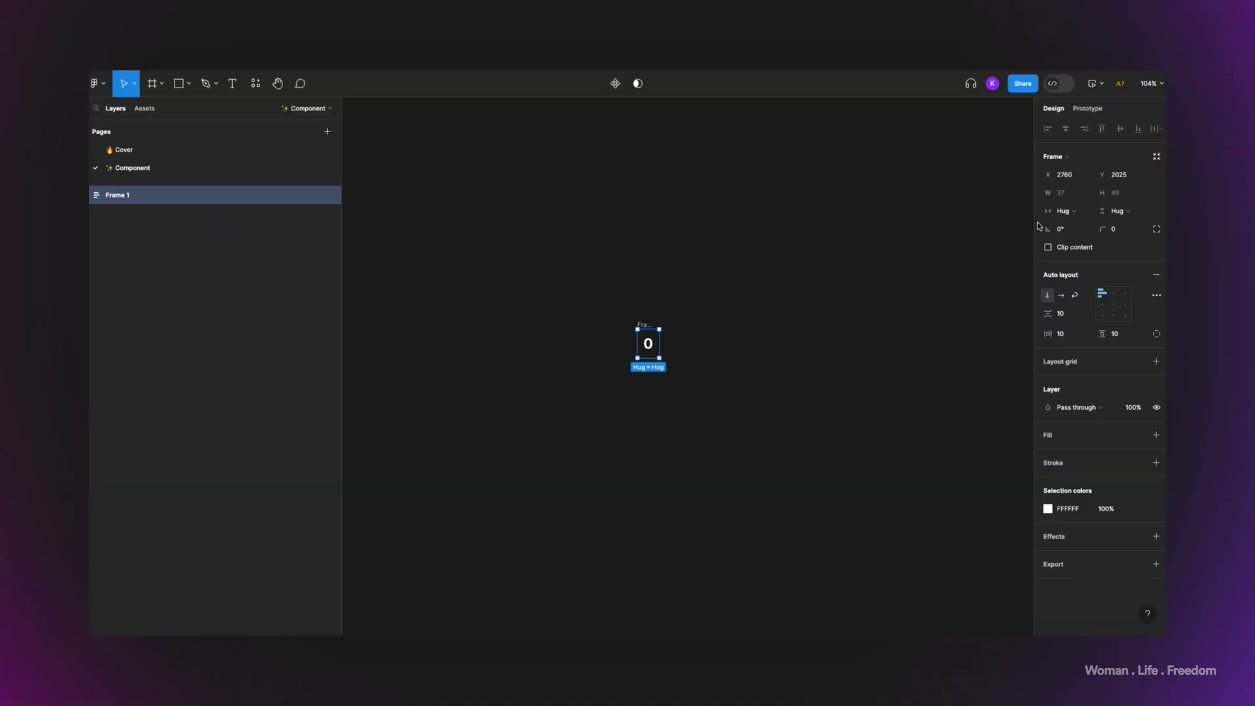
Give the frame around the 0 a fixed size of 60 by 60 and centre its content.
{"action": "left_click", "coordinate": [1072, 217]}
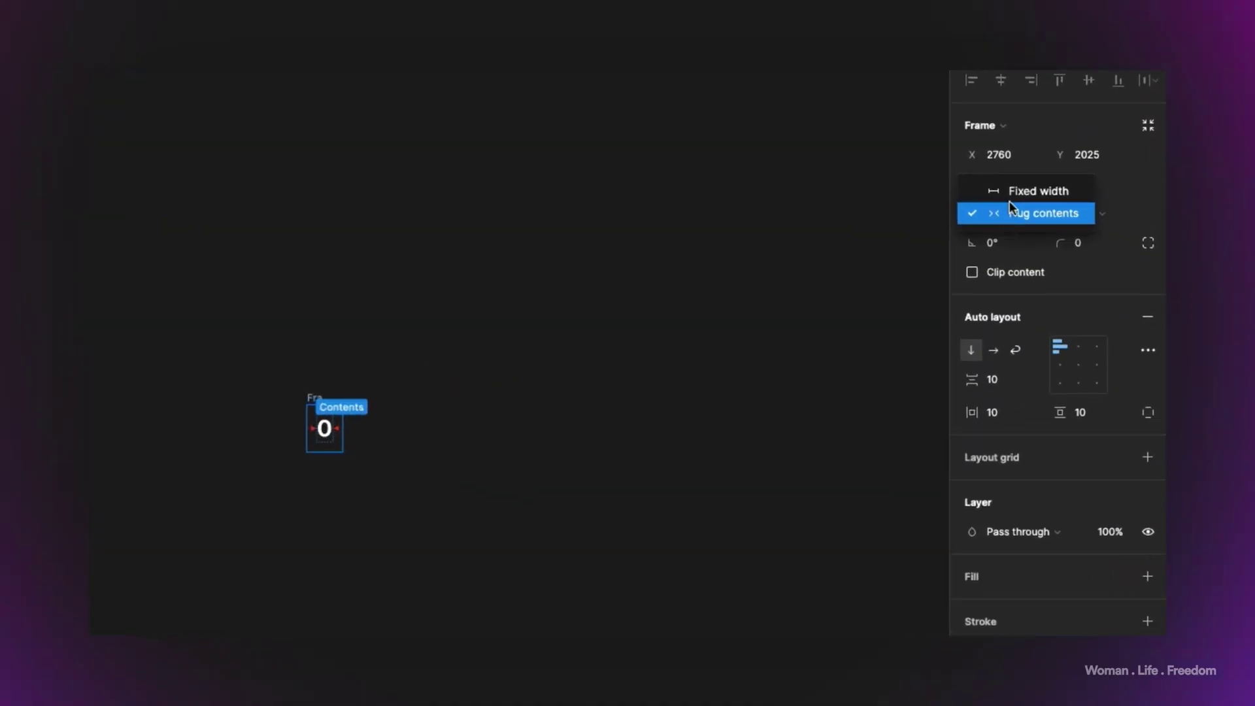
{"action": "left_click", "coordinate": [1035, 193]}
{"action": "left_click", "coordinate": [1097, 211]}
{"action": "left_click", "coordinate": [1083, 192]}
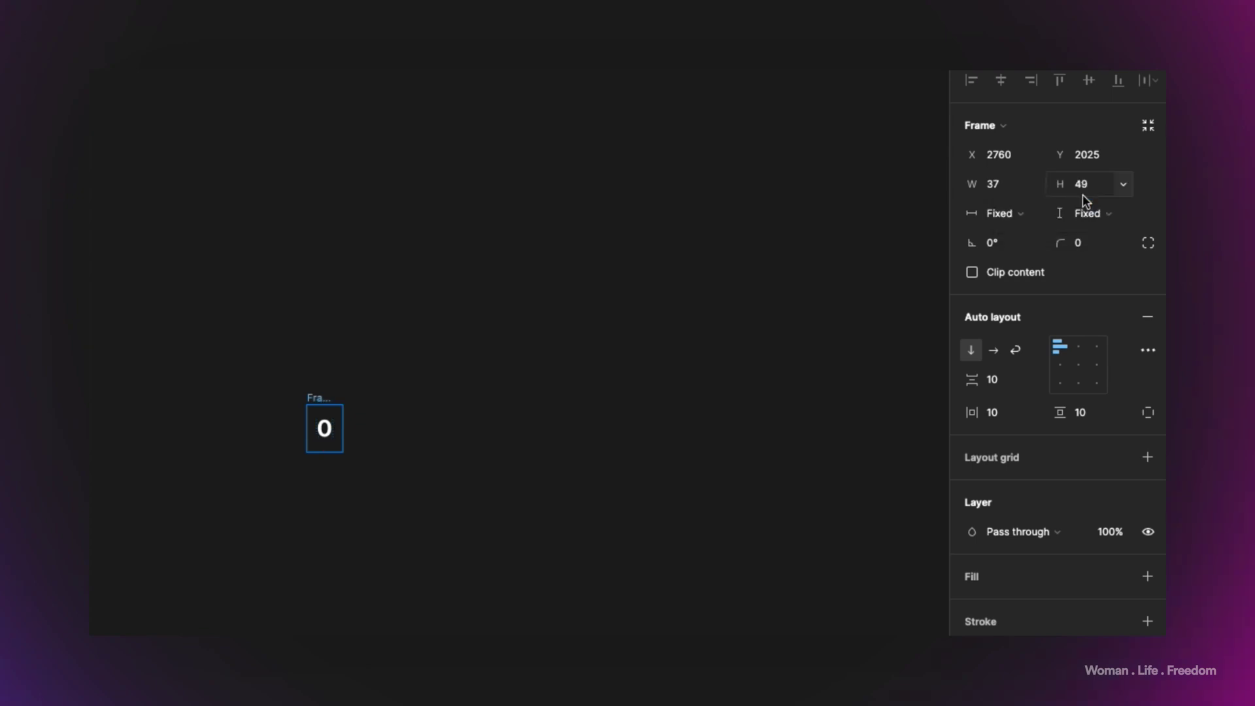
{"action": "left_click", "coordinate": [1011, 190]}
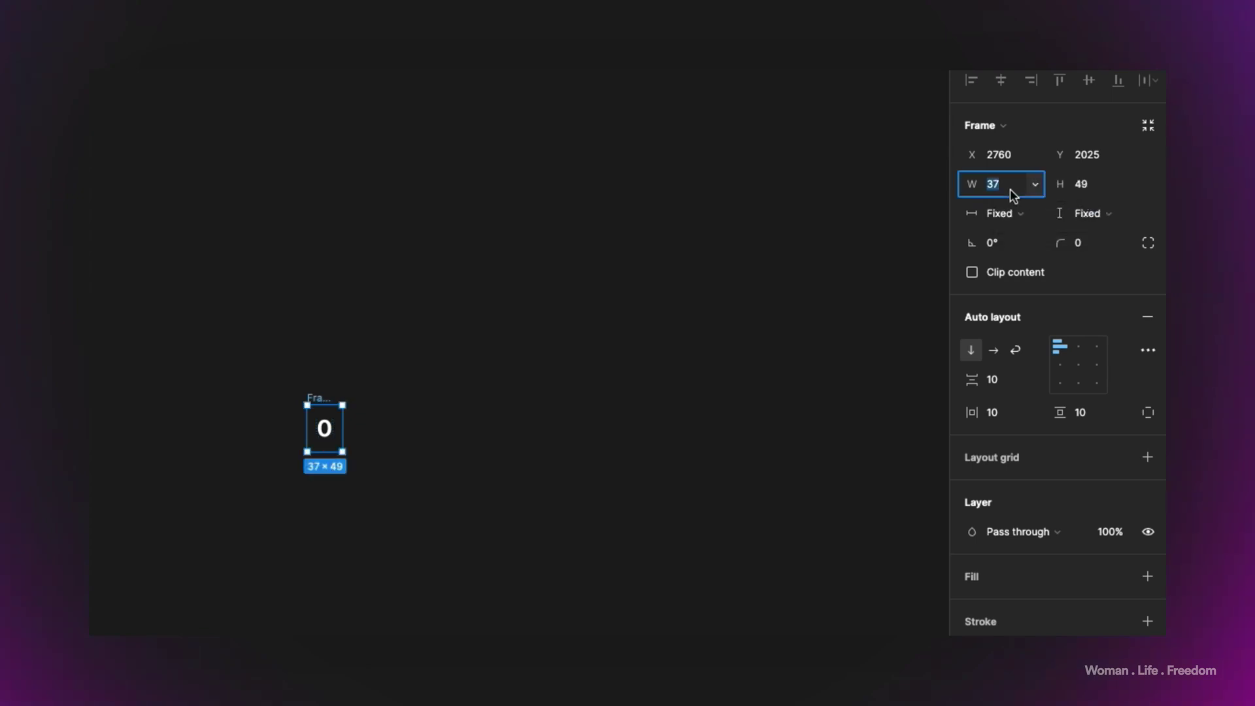
{"action": "type", "text": "60"}
{"action": "left_click", "coordinate": [1102, 191]}
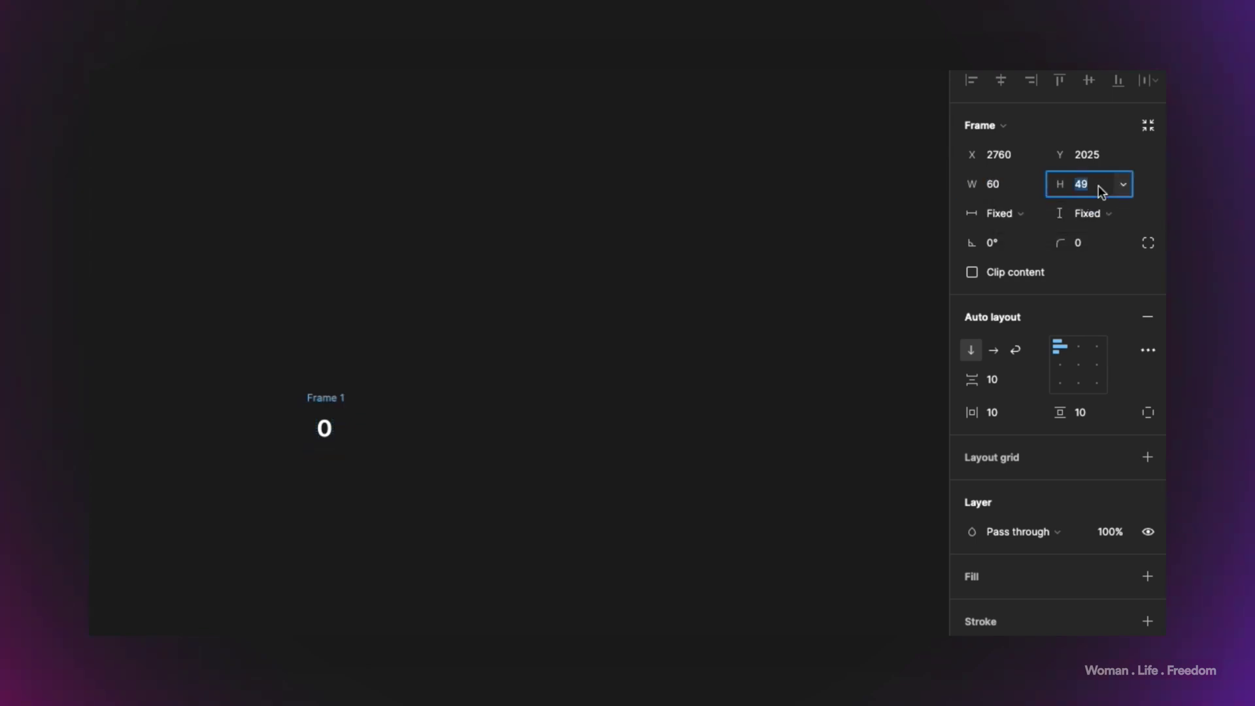
{"action": "type", "text": "60"}
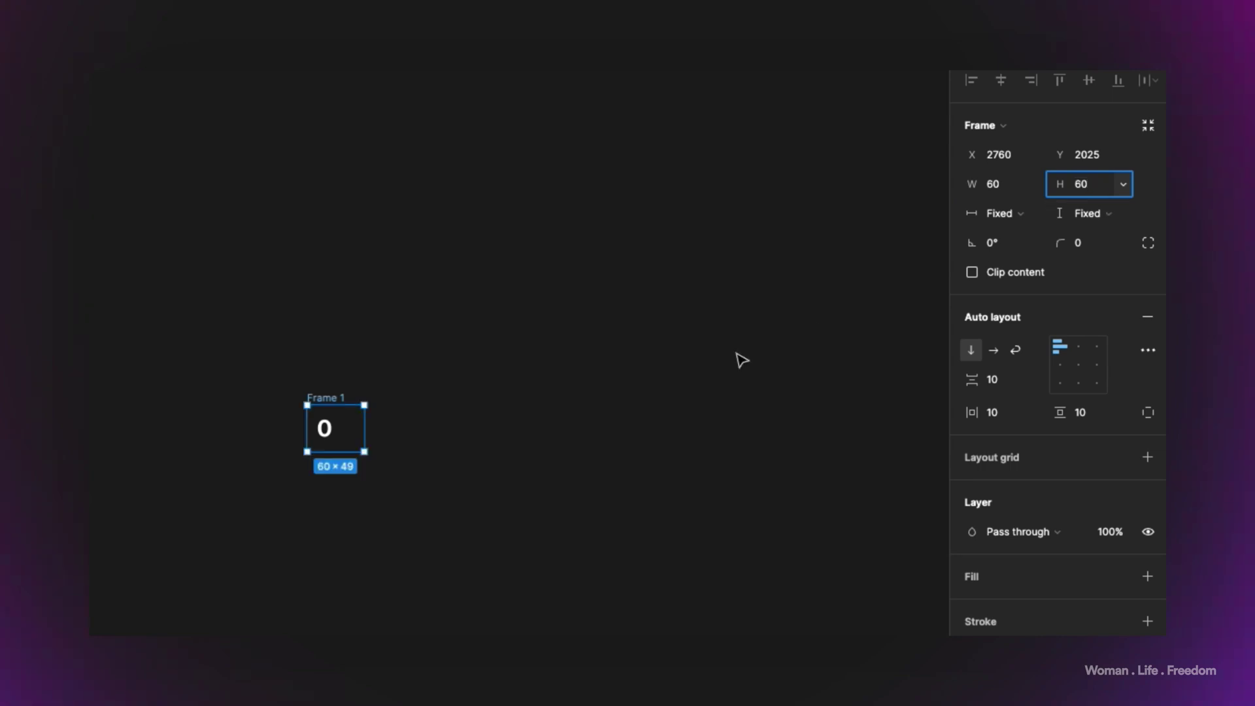
{"action": "key", "text": "Return"}
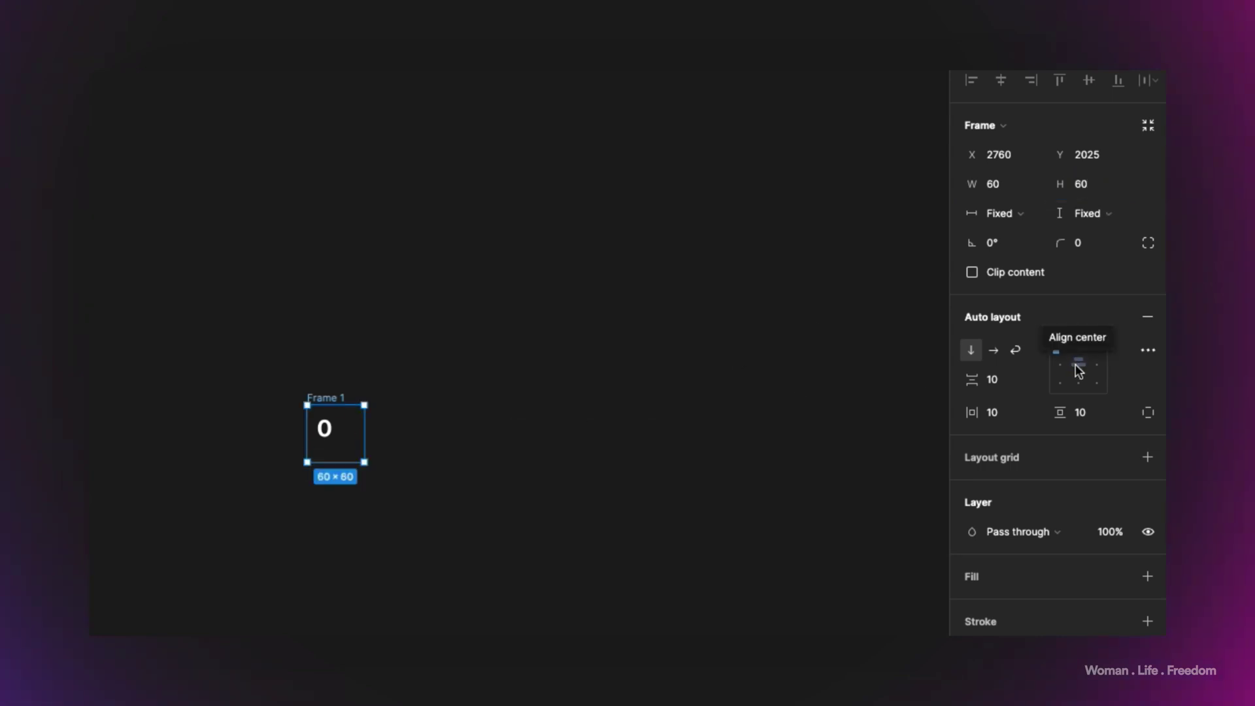
{"action": "left_click", "coordinate": [1079, 367]}
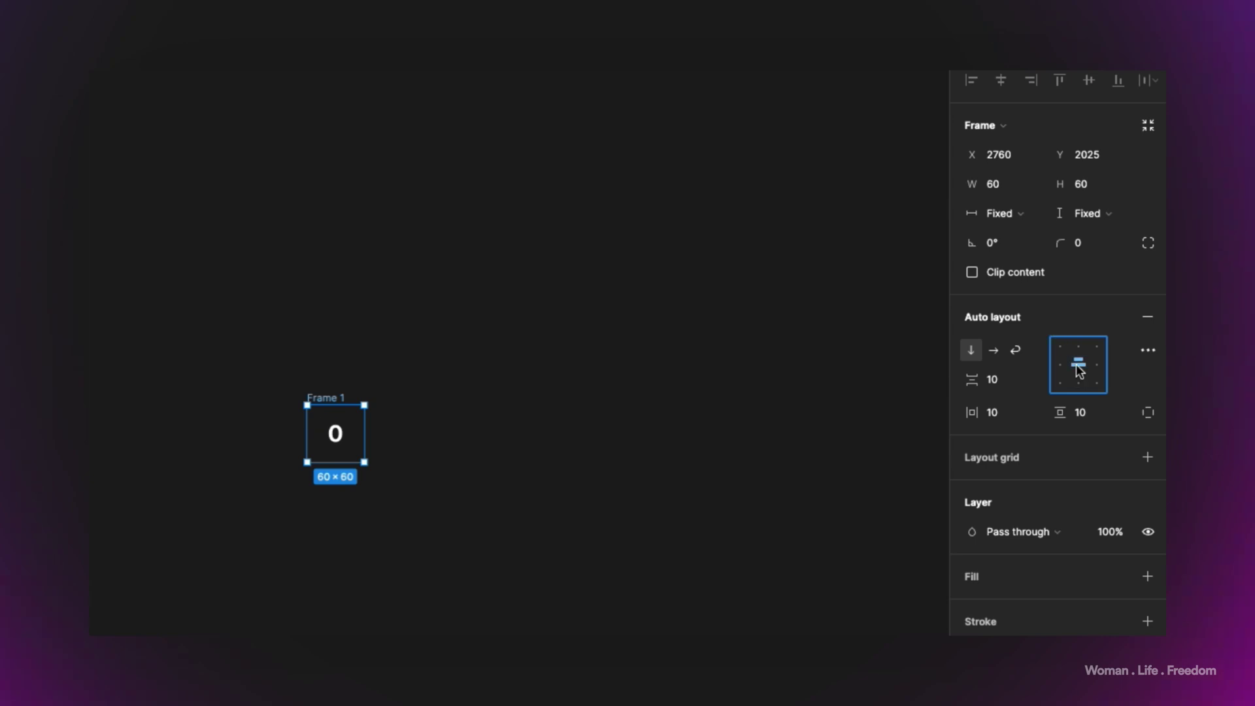
Fill the frame with light grey E4E4E4 and round its corners with a radius of 53.
{"action": "left_click", "coordinate": [1147, 578]}
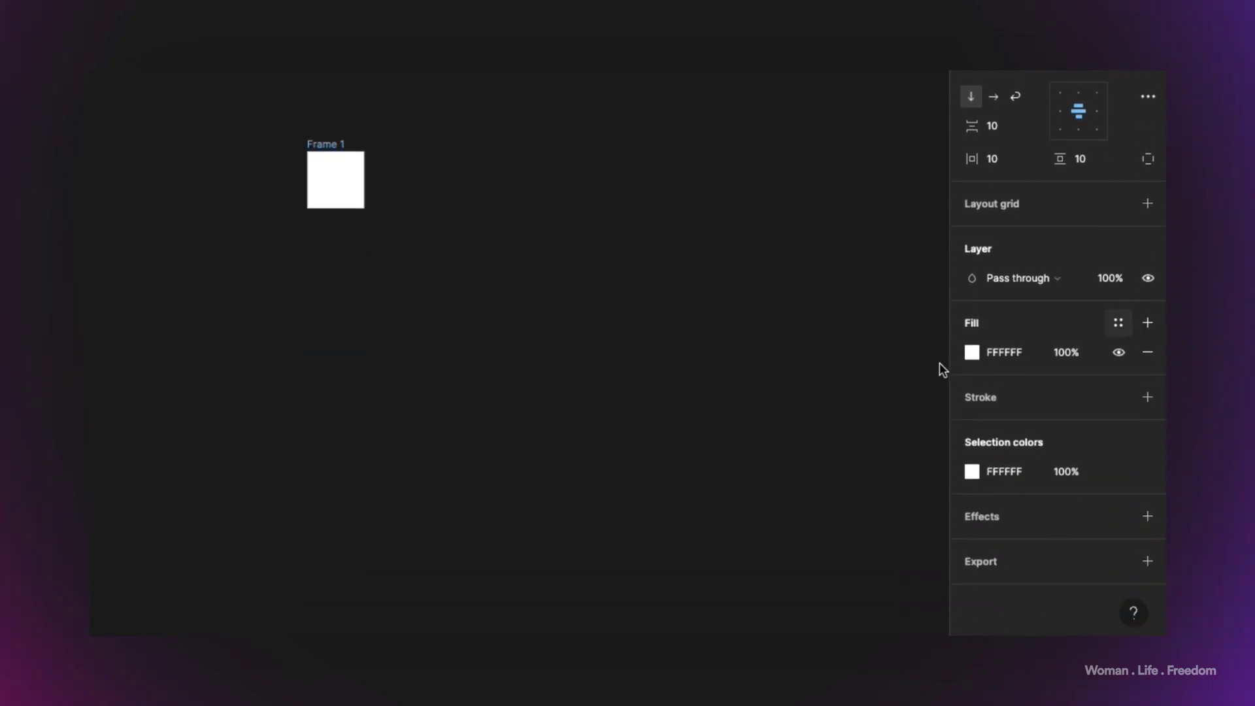
{"action": "left_click", "coordinate": [972, 352]}
{"action": "left_click_drag", "start_coordinate": [762, 199], "coordinate": [686, 224]}
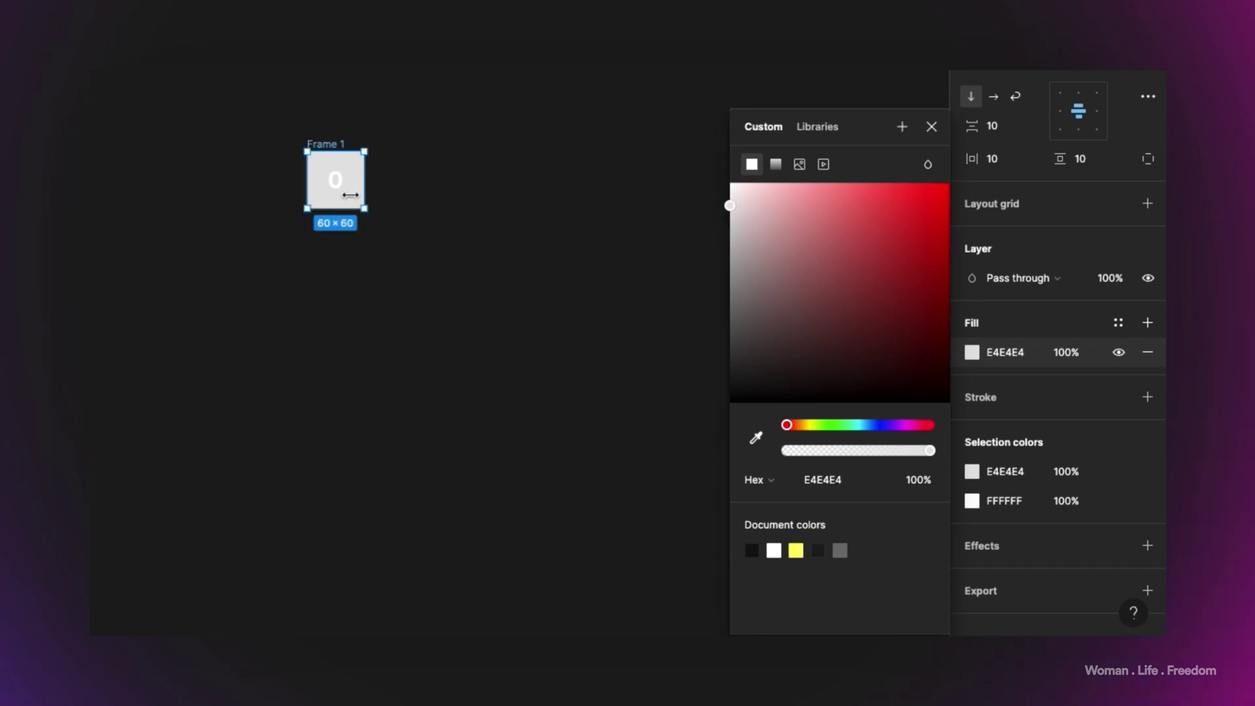
{"action": "left_click_drag", "start_coordinate": [1061, 94], "coordinate": [1161, 95]}
{"action": "left_click_drag", "start_coordinate": [1160, 287], "coordinate": [269, 280]}
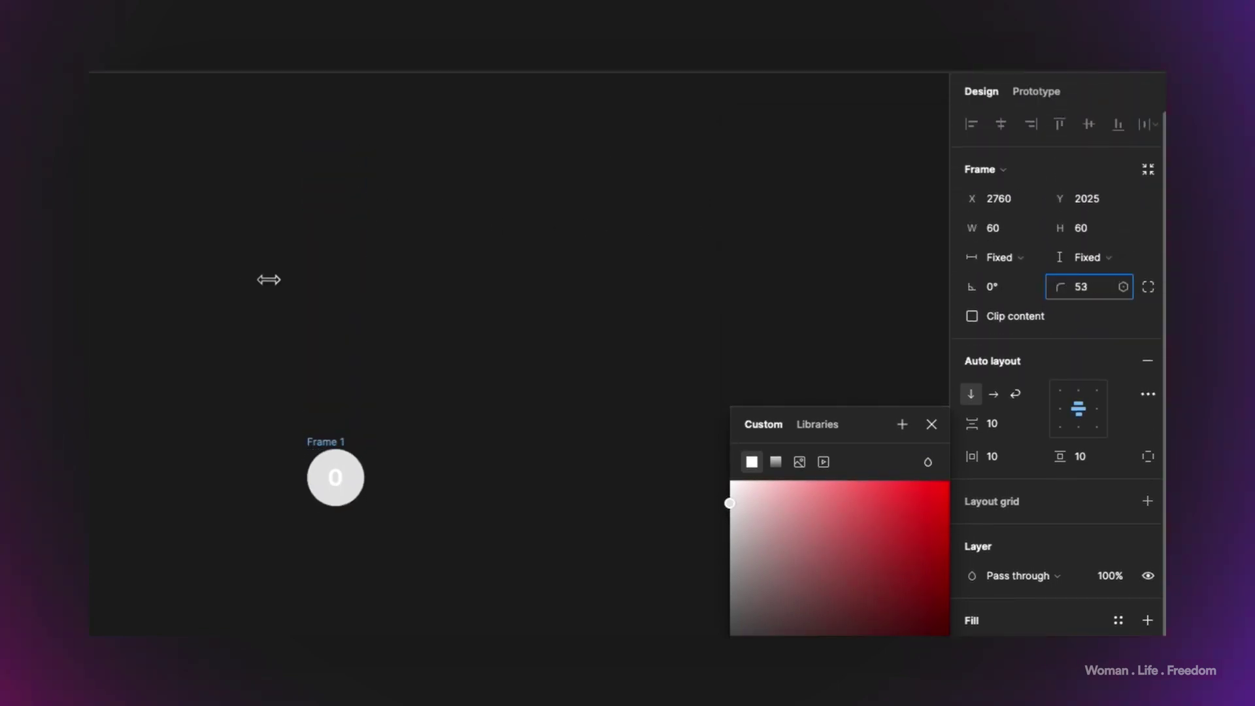
Change the fill colour of the 0 text inside the circle to dark grey 252525.
{"action": "double_click", "coordinate": [481, 423]}
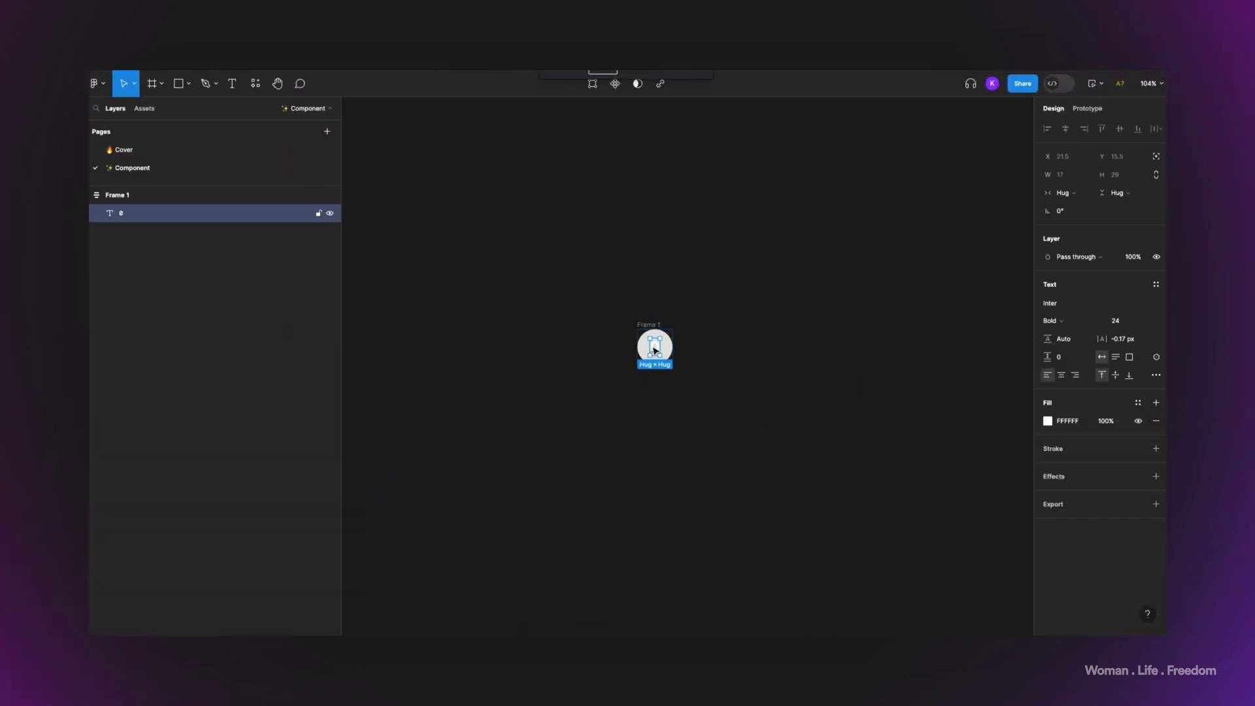
{"action": "left_click", "coordinate": [1048, 422]}
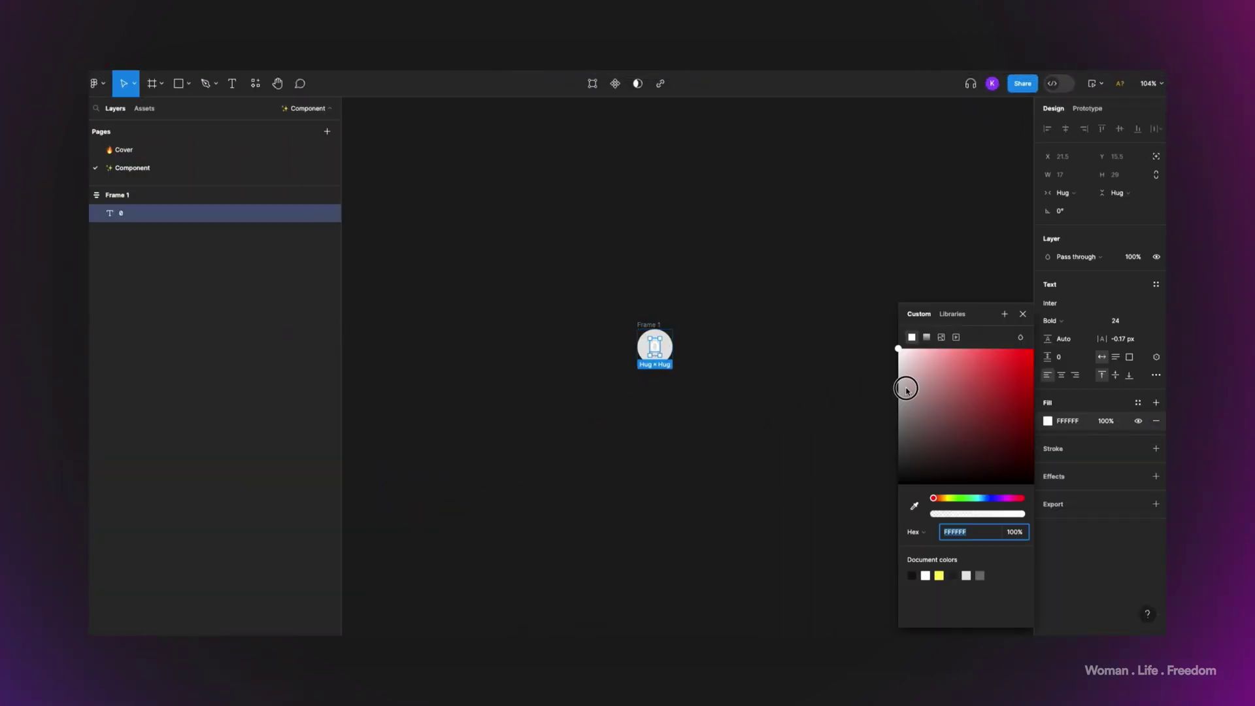
{"action": "left_click_drag", "start_coordinate": [906, 391], "coordinate": [866, 467]}
Rename the circular frame as btn.
{"action": "left_click", "coordinate": [640, 325]}
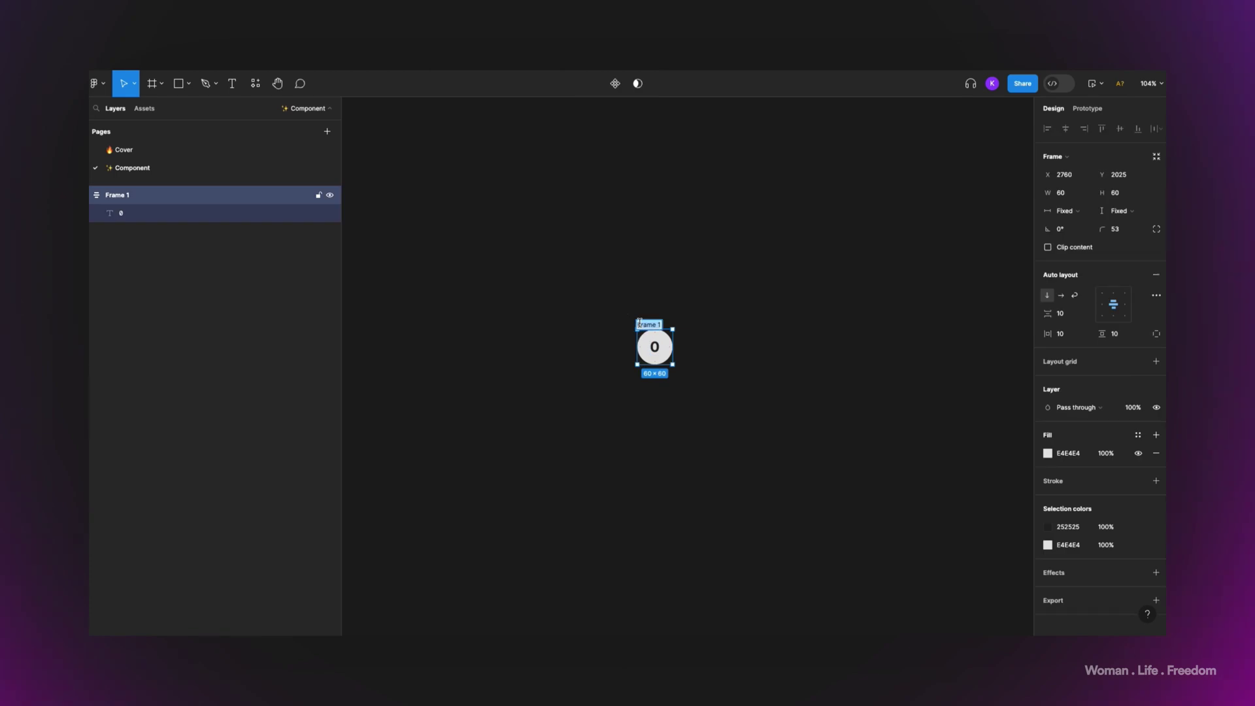
{"action": "type", "text": "btn"}
{"action": "key", "text": "Return"}
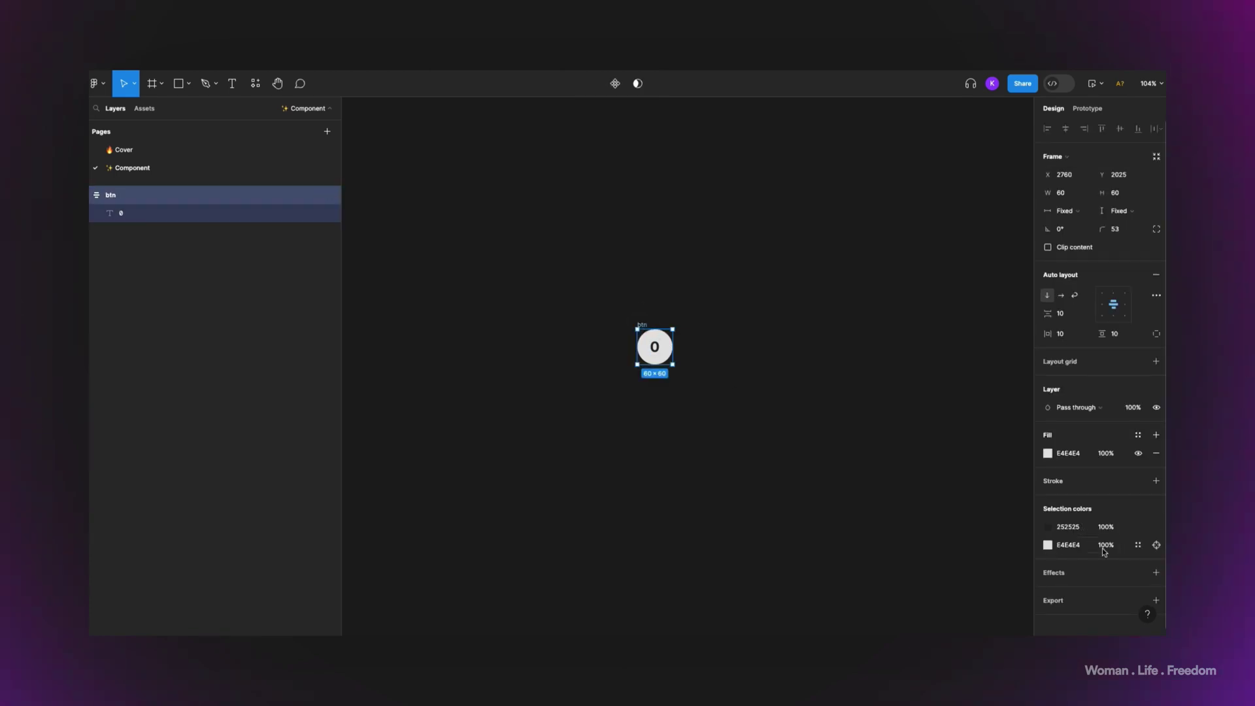
Set the page background colour to light grey D1D1D1.
{"action": "left_click", "coordinate": [891, 398]}
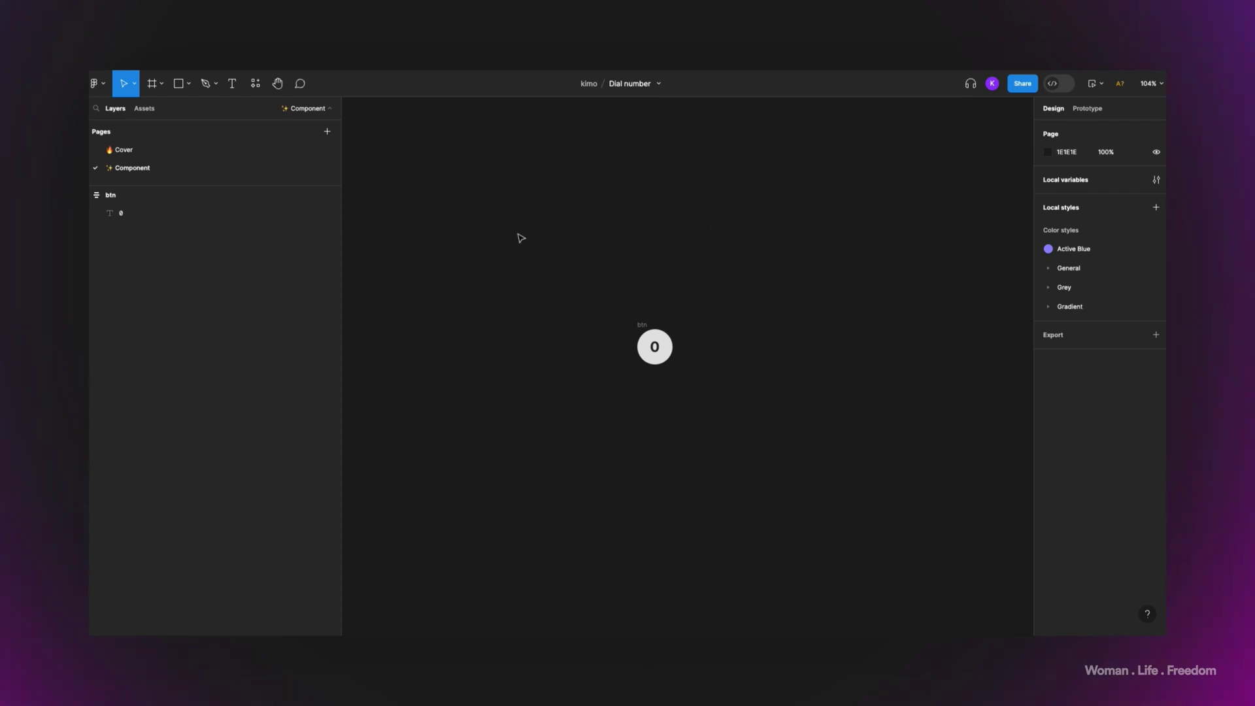
{"action": "left_click", "coordinate": [1051, 154]}
{"action": "left_click_drag", "start_coordinate": [925, 237], "coordinate": [873, 198]}
{"action": "left_click", "coordinate": [874, 198]}
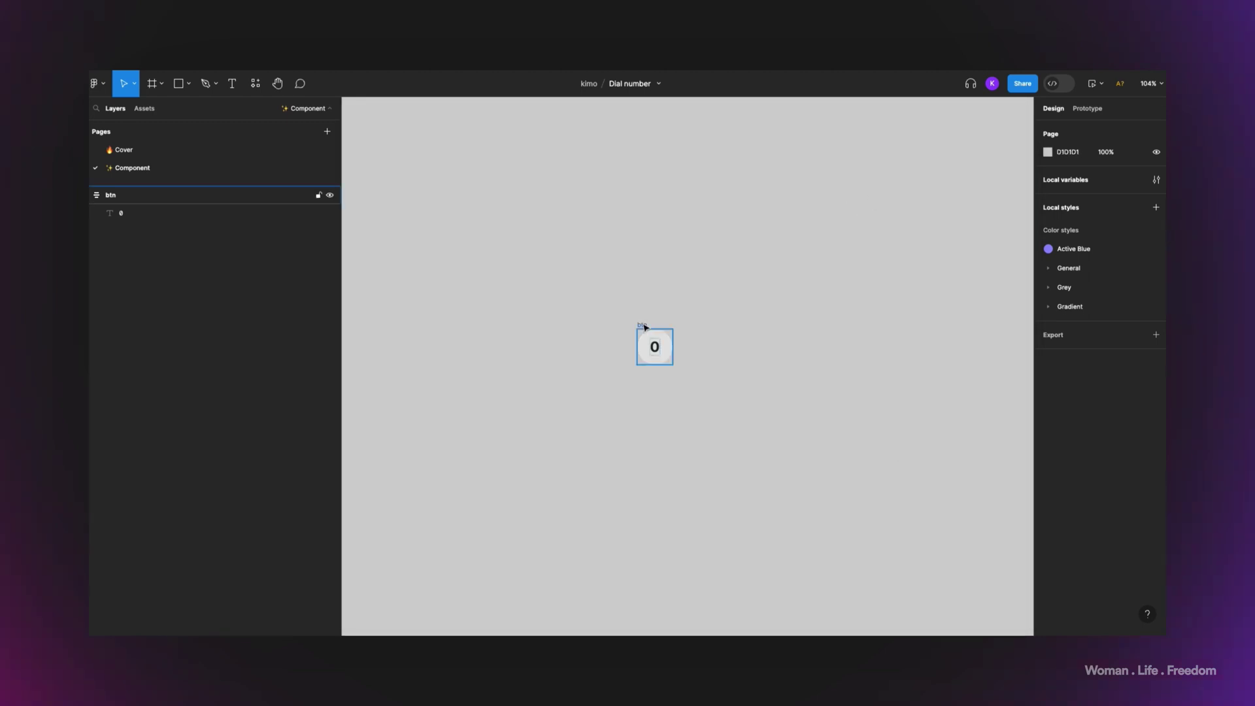
Add a drop shadow to the btn frame and set its blur to 8.
{"action": "left_click", "coordinate": [642, 327]}
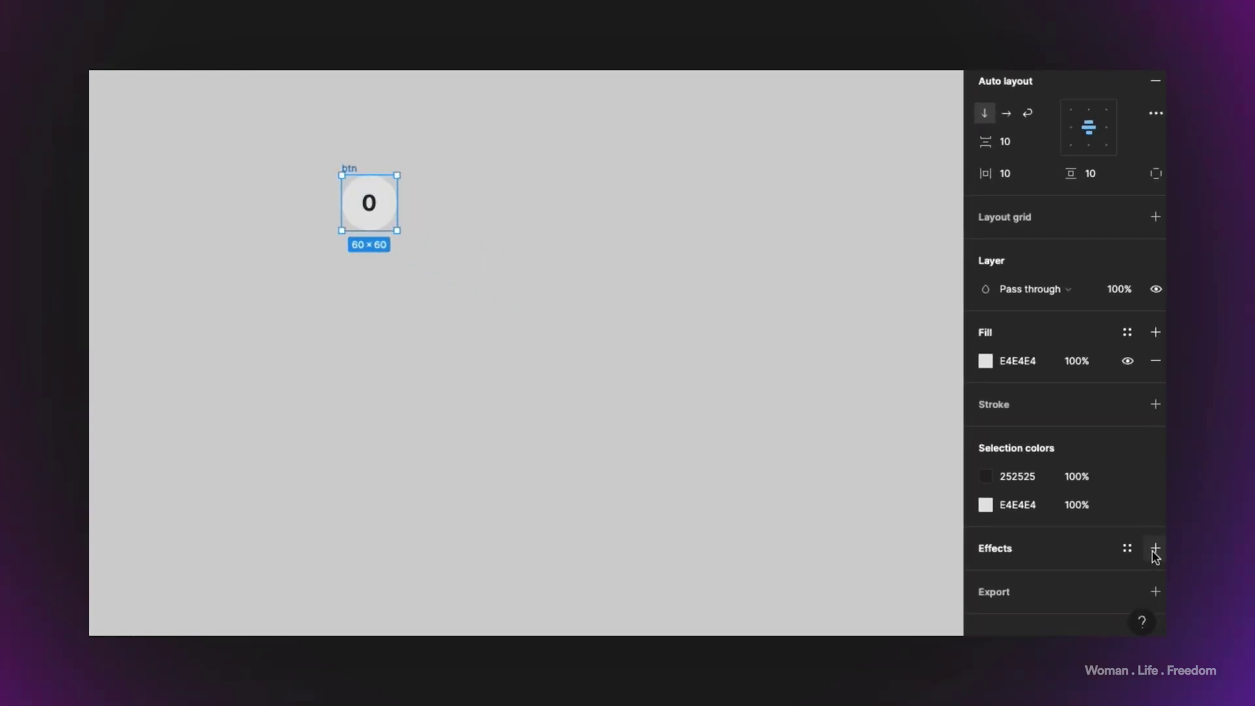
{"action": "left_click", "coordinate": [1156, 549]}
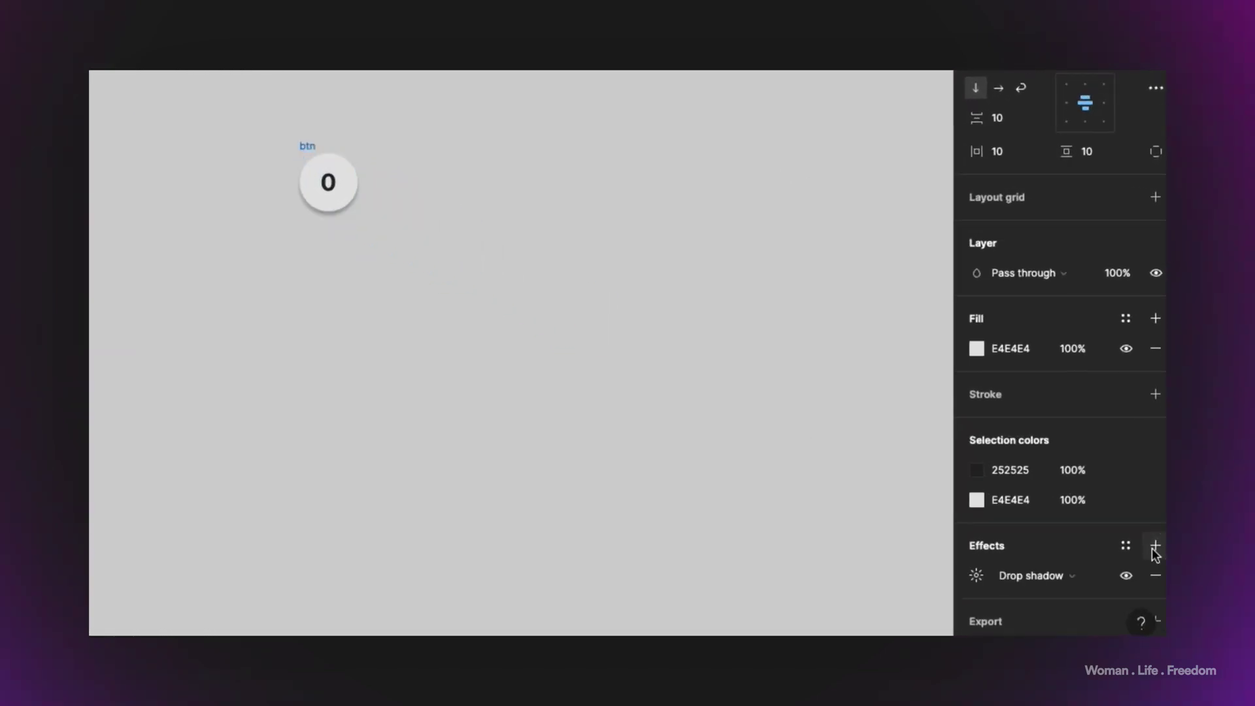
{"action": "left_click", "coordinate": [976, 577]}
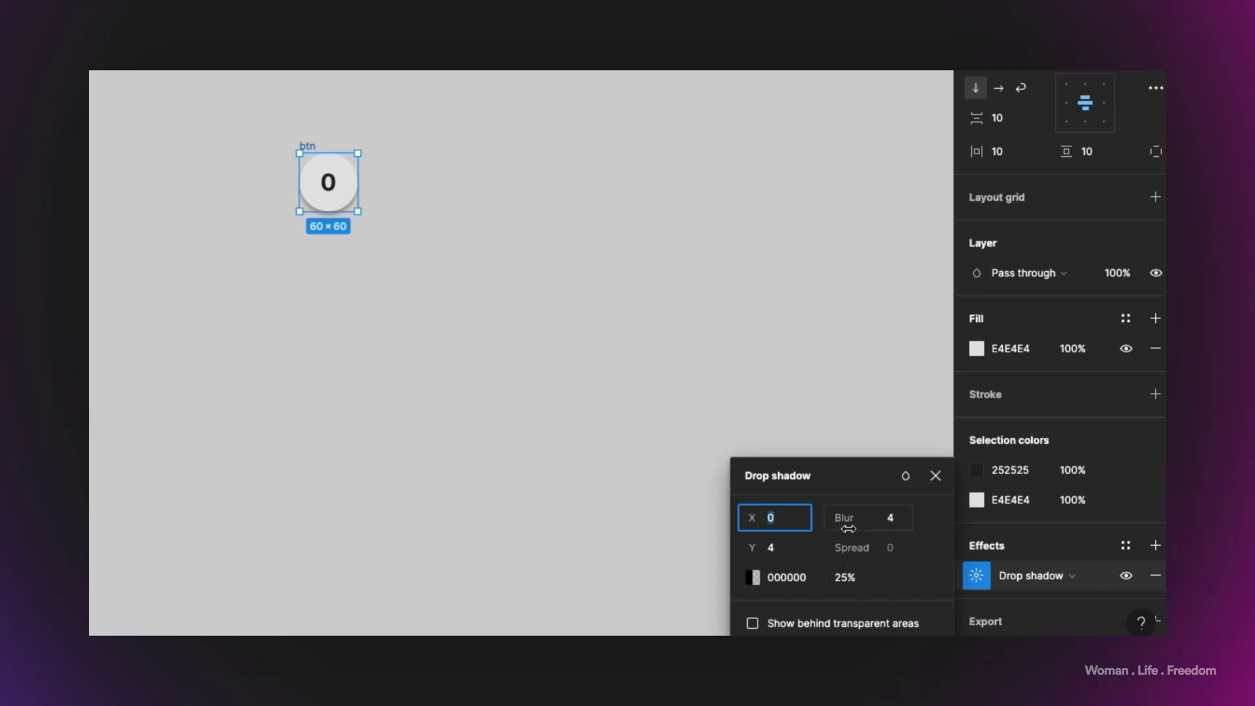
{"action": "left_click_drag", "start_coordinate": [860, 529], "coordinate": [920, 530]}
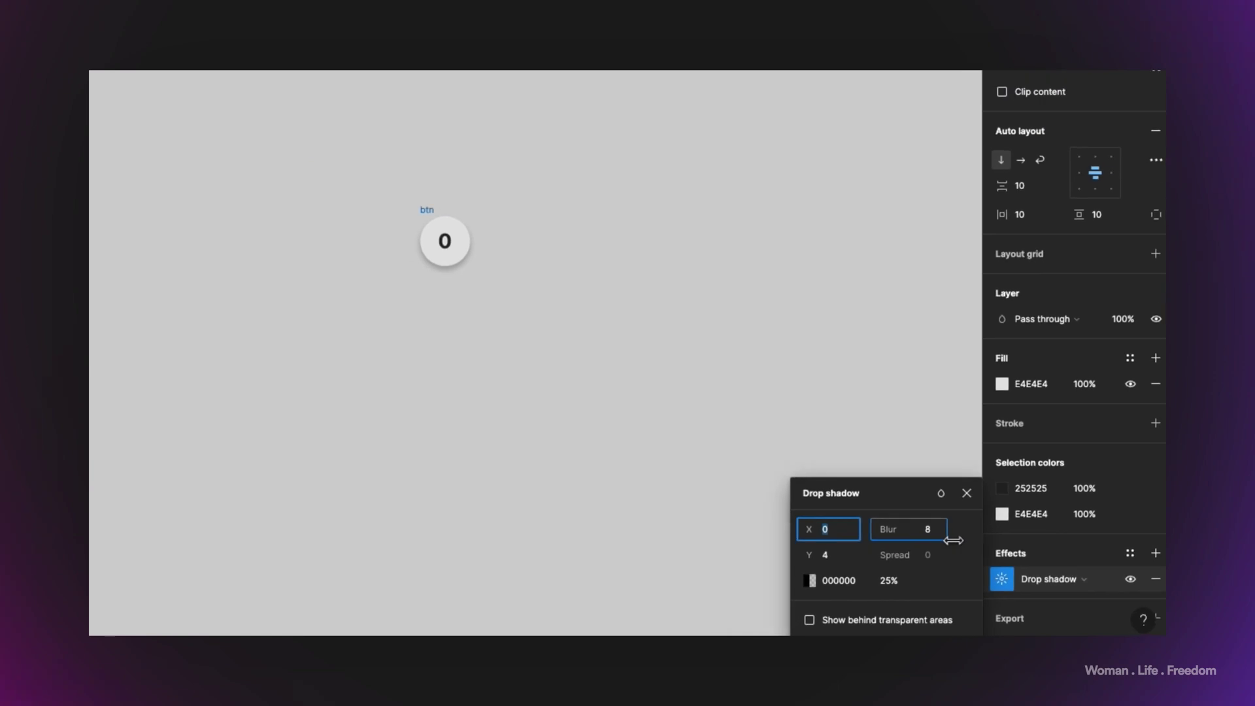
{"action": "key", "text": "Escape"}
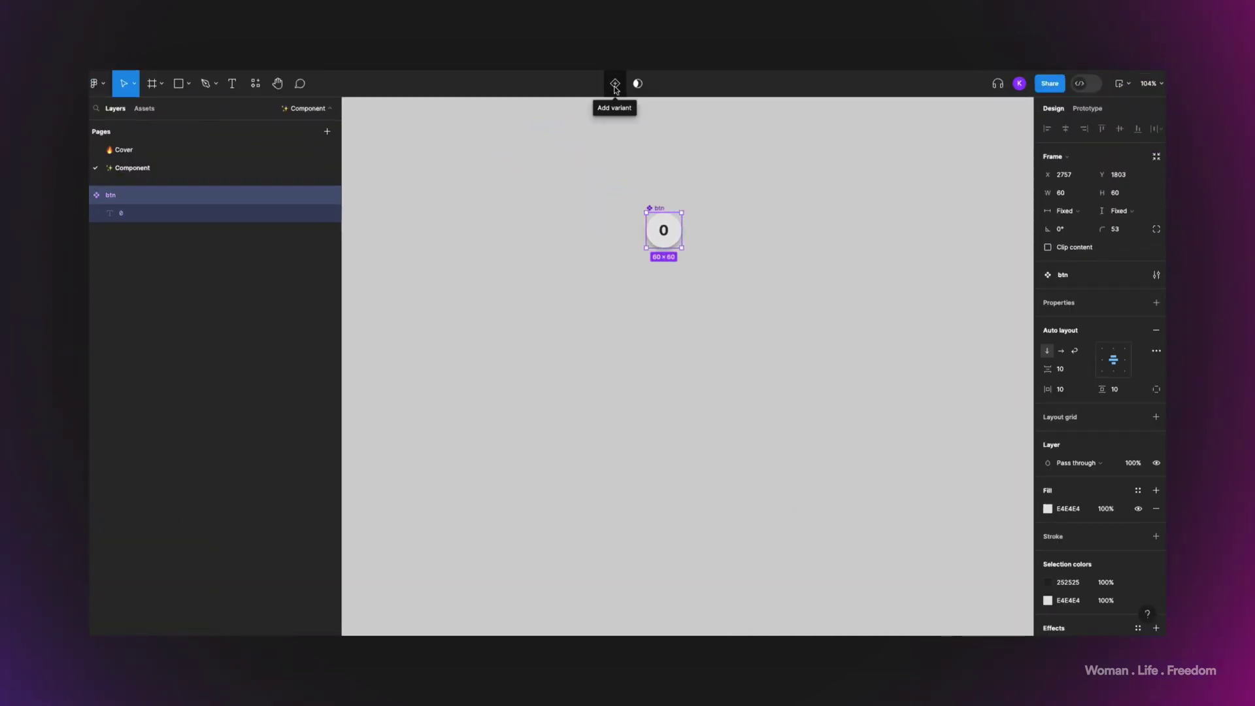
Add a second variant named Hover to the btn component and rename the variant property to State.
{"action": "left_click", "coordinate": [615, 85]}
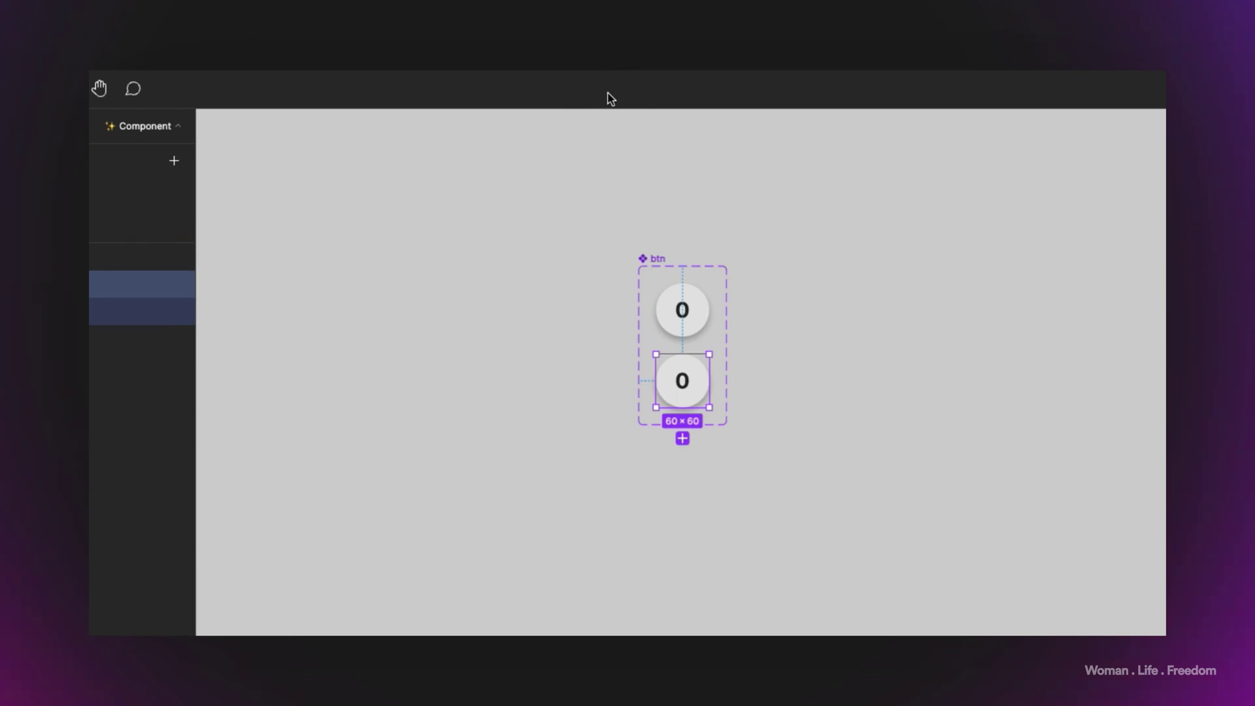
{"action": "left_click", "coordinate": [1078, 360]}
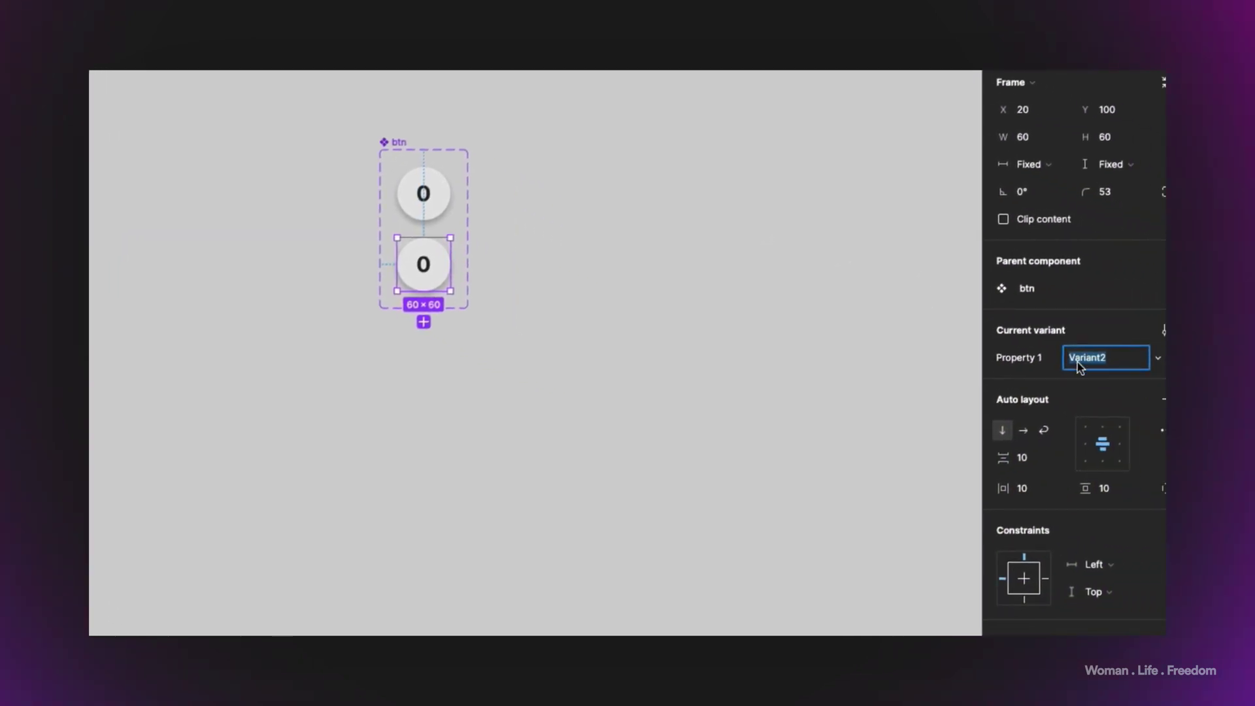
{"action": "type", "text": "Hover"}
{"action": "key", "text": "Return"}
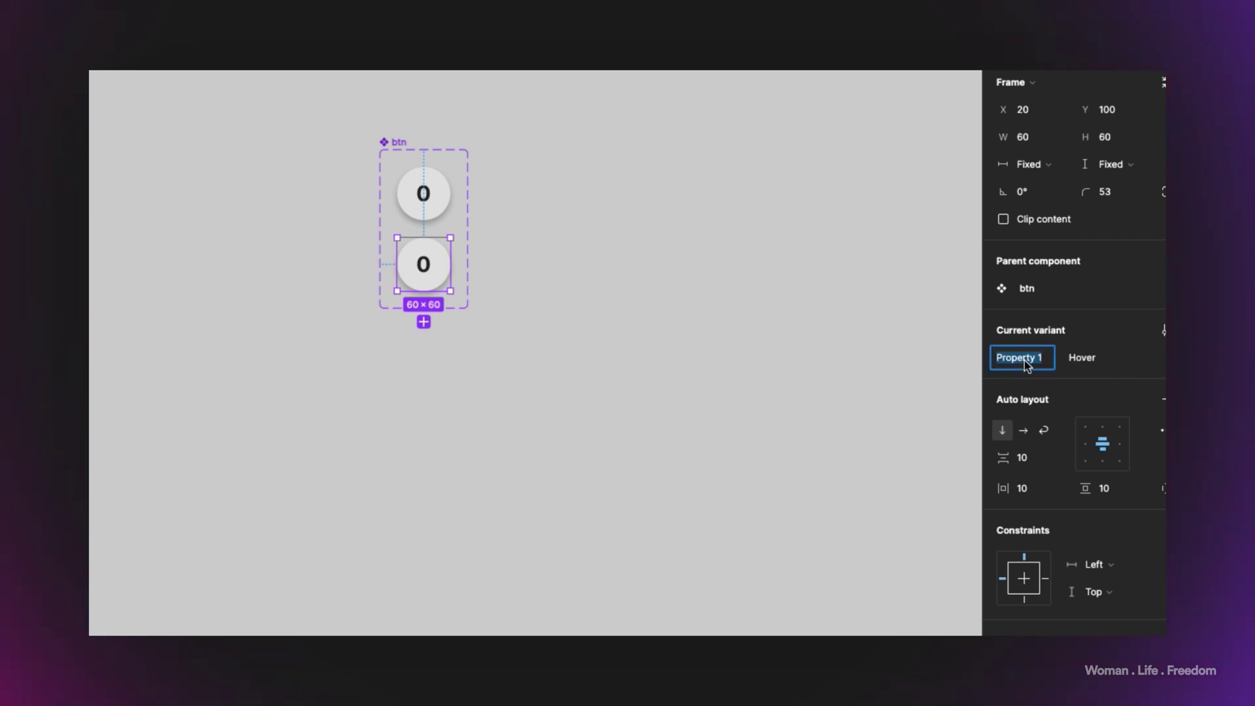
{"action": "type", "text": "State"}
{"action": "key", "text": "Return"}
{"action": "scroll", "coordinate": [1079, 548], "scroll_direction": "down", "scroll_amount": 10}
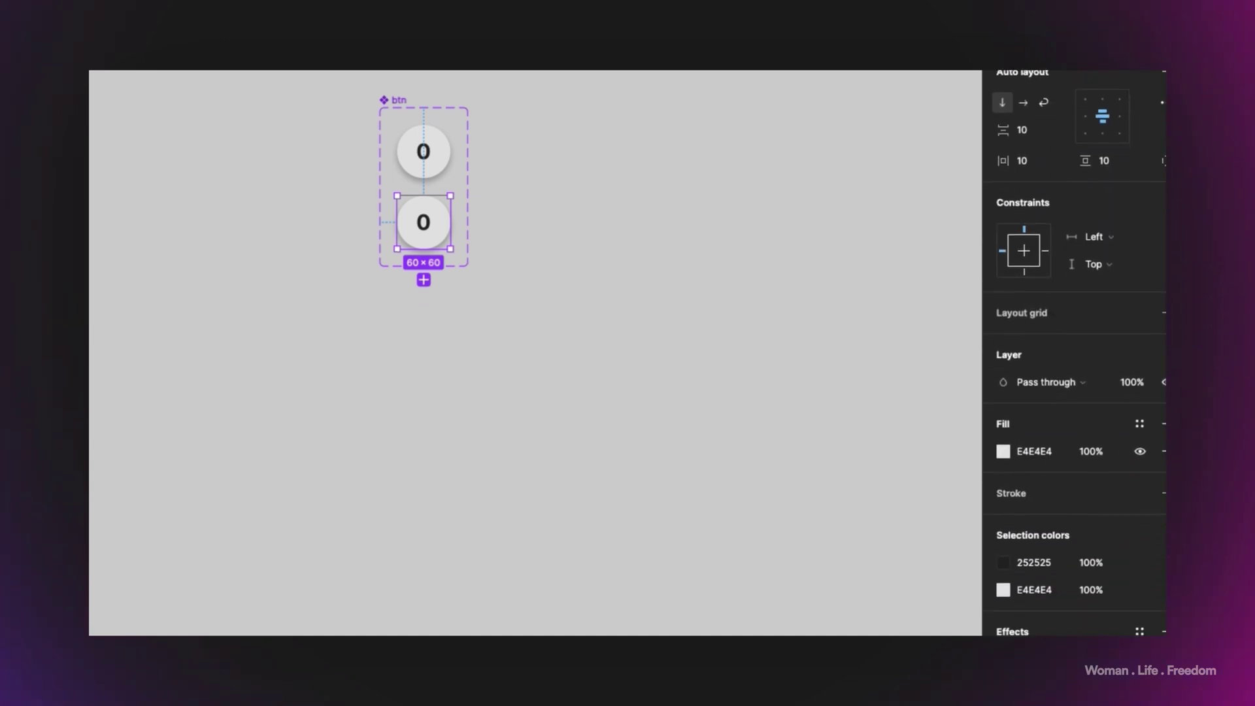
{"action": "left_click", "coordinate": [1163, 505]}
{"action": "left_click", "coordinate": [1003, 533]}
{"action": "left_click_drag", "start_coordinate": [881, 509], "coordinate": [820, 523]}
{"action": "key", "text": "Escape"}
Darken the Hover variant's fill to D6D6D6.
{"action": "left_click", "coordinate": [1003, 611]}
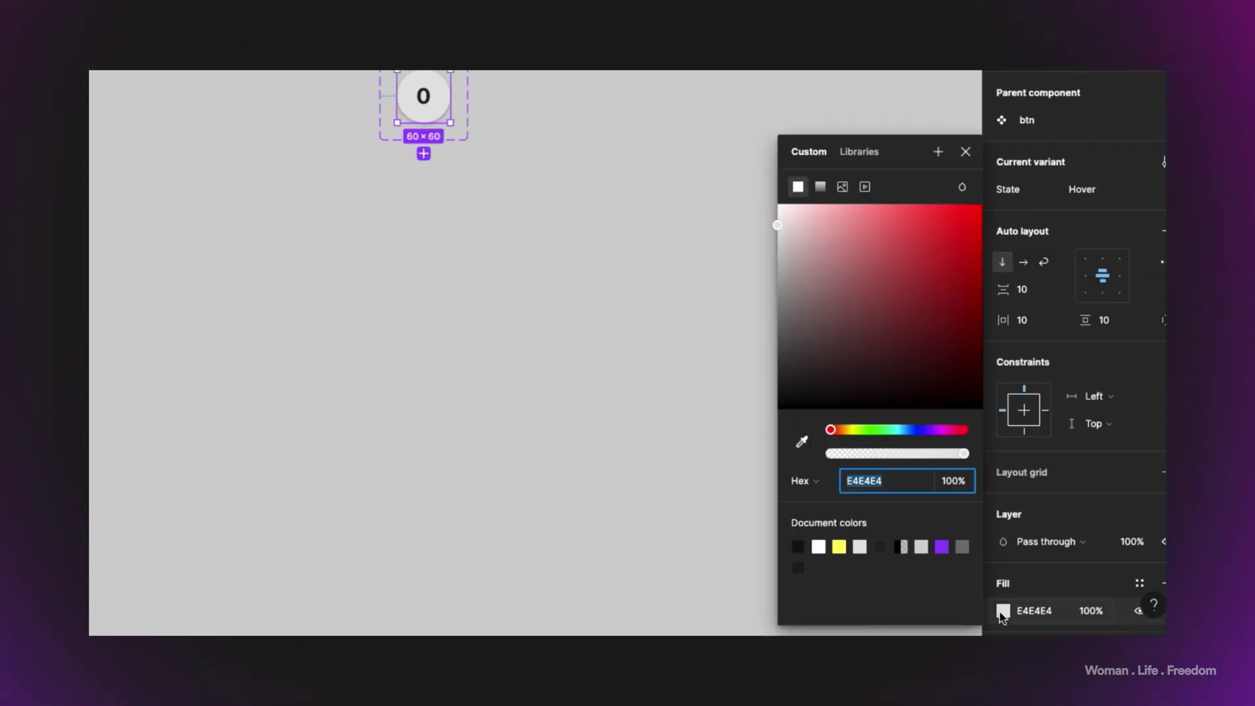
{"action": "left_click", "coordinate": [791, 247]}
{"action": "left_click_drag", "start_coordinate": [791, 248], "coordinate": [757, 241]}
{"action": "left_click", "coordinate": [757, 241]}
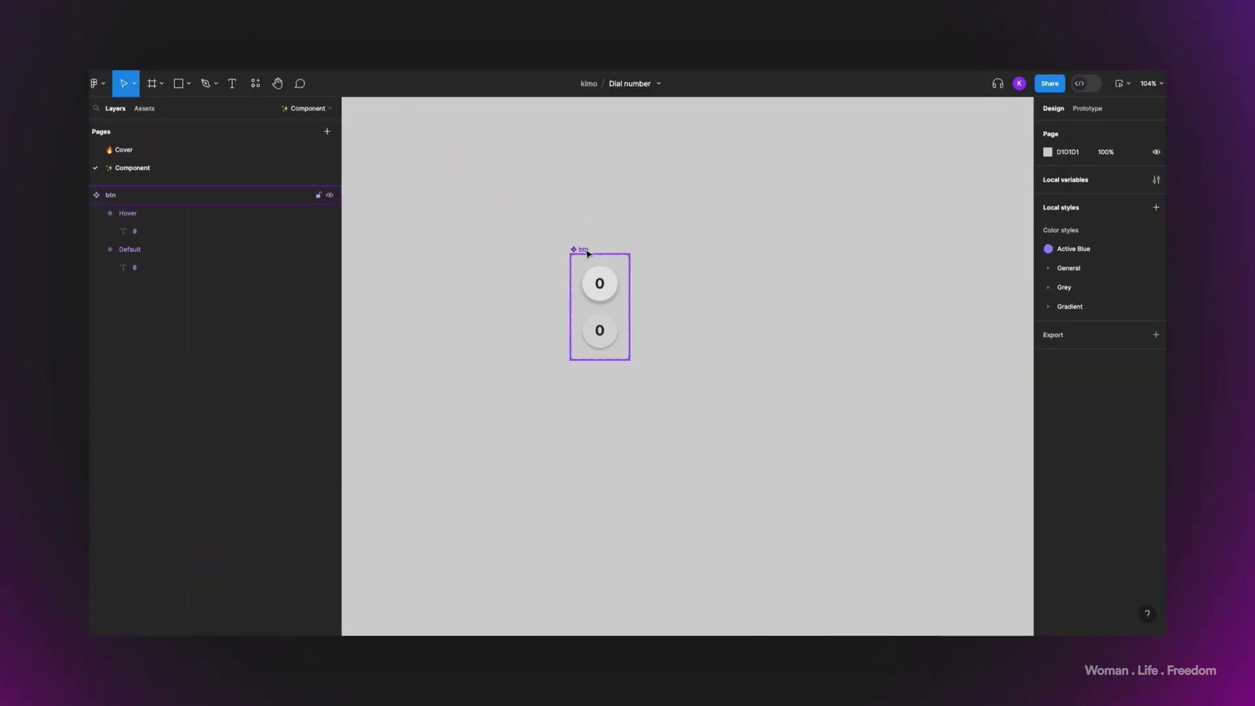
Duplicate the btn component set and place the copy beside the original at the same height.
{"action": "left_click", "coordinate": [588, 254]}
{"action": "left_click_drag", "start_coordinate": [586, 252], "coordinate": [689, 252], "text": "alt"}
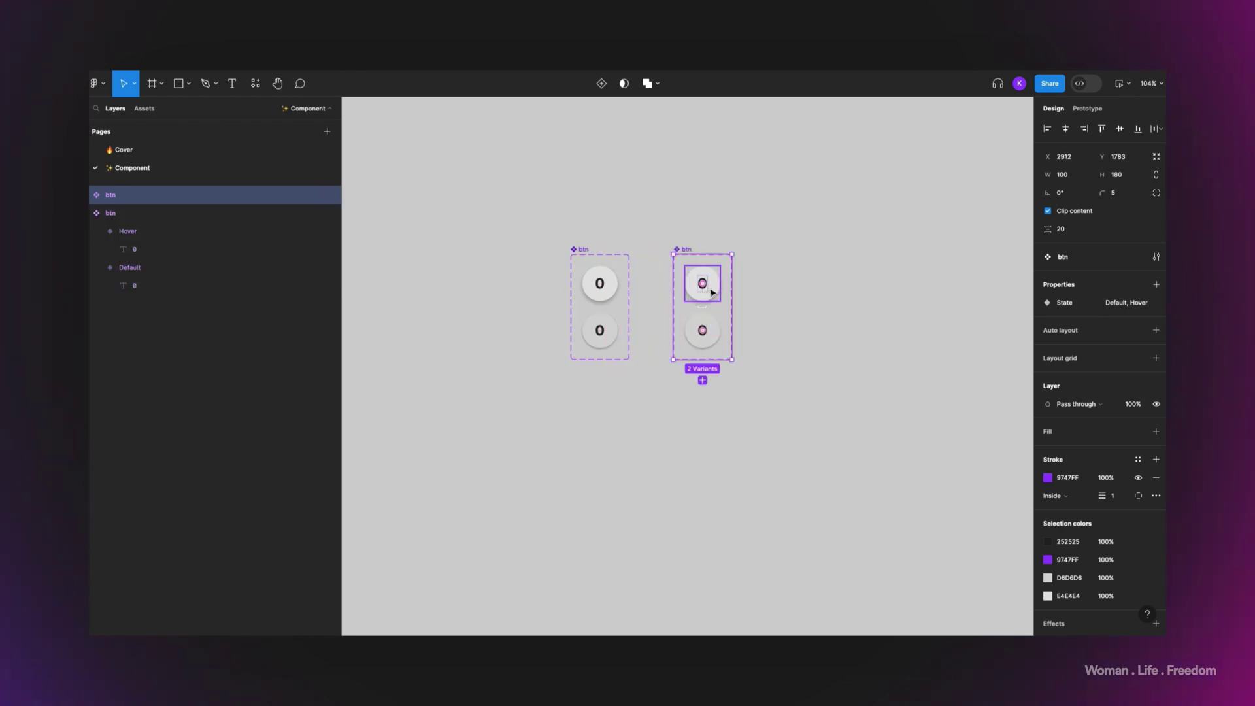
{"action": "scroll", "coordinate": [709, 287], "scroll_direction": "up", "scroll_amount": 5}
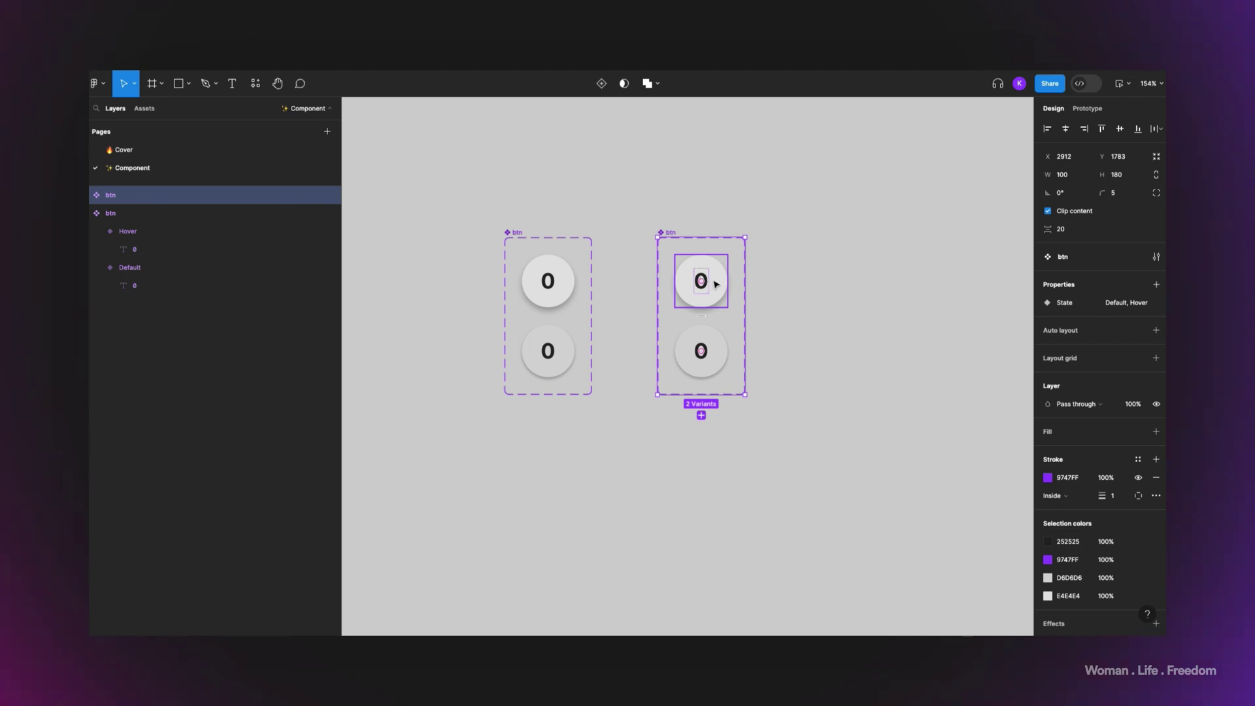
Replace the 0 in the copied set's Default variant with the phone-call icon, searching for "call" in the Feather Icons plugin.
{"action": "left_click", "coordinate": [258, 85]}
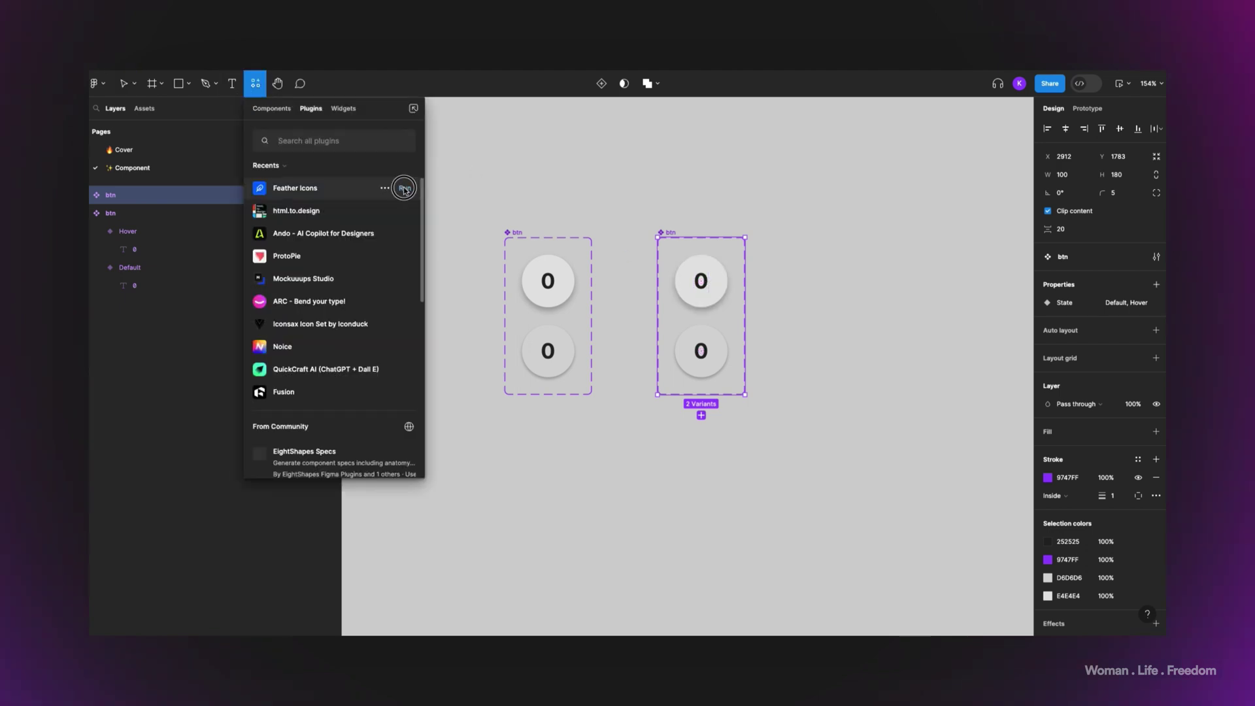
{"action": "left_click", "coordinate": [404, 189]}
{"action": "type", "text": "call"}
{"action": "left_click_drag", "start_coordinate": [837, 282], "coordinate": [696, 281]}
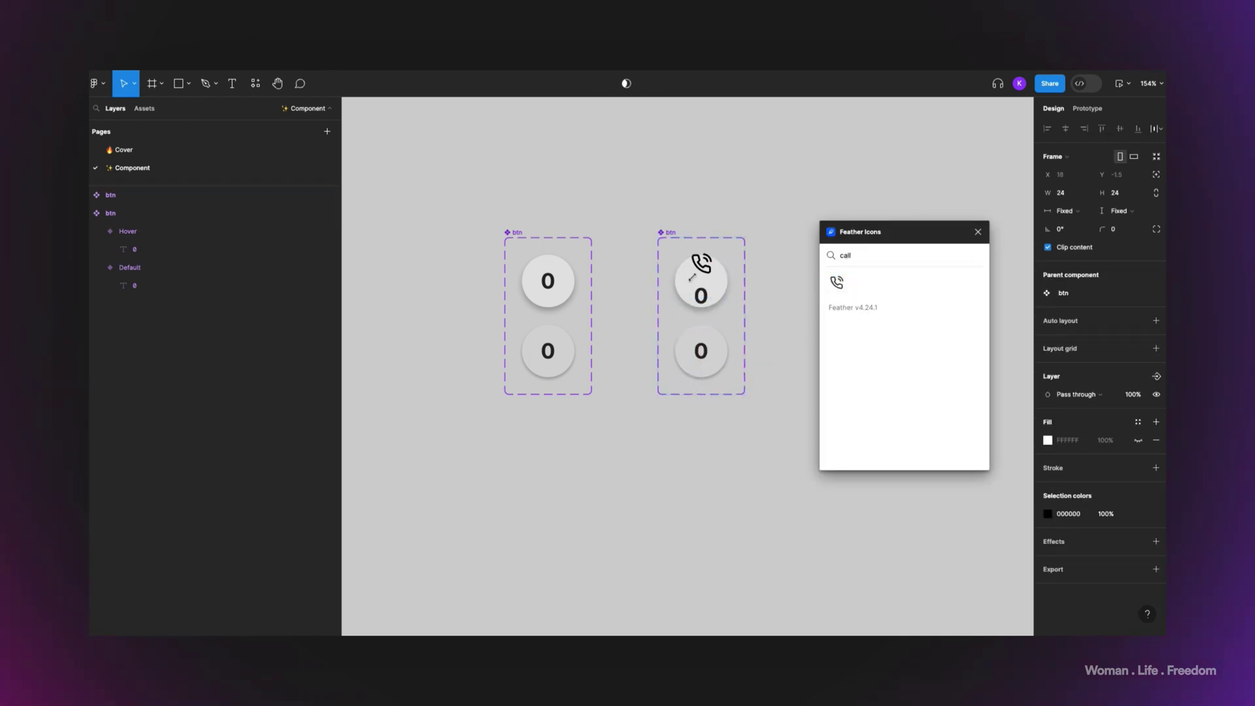
{"action": "left_click", "coordinate": [703, 295]}
{"action": "key", "text": "Delete"}
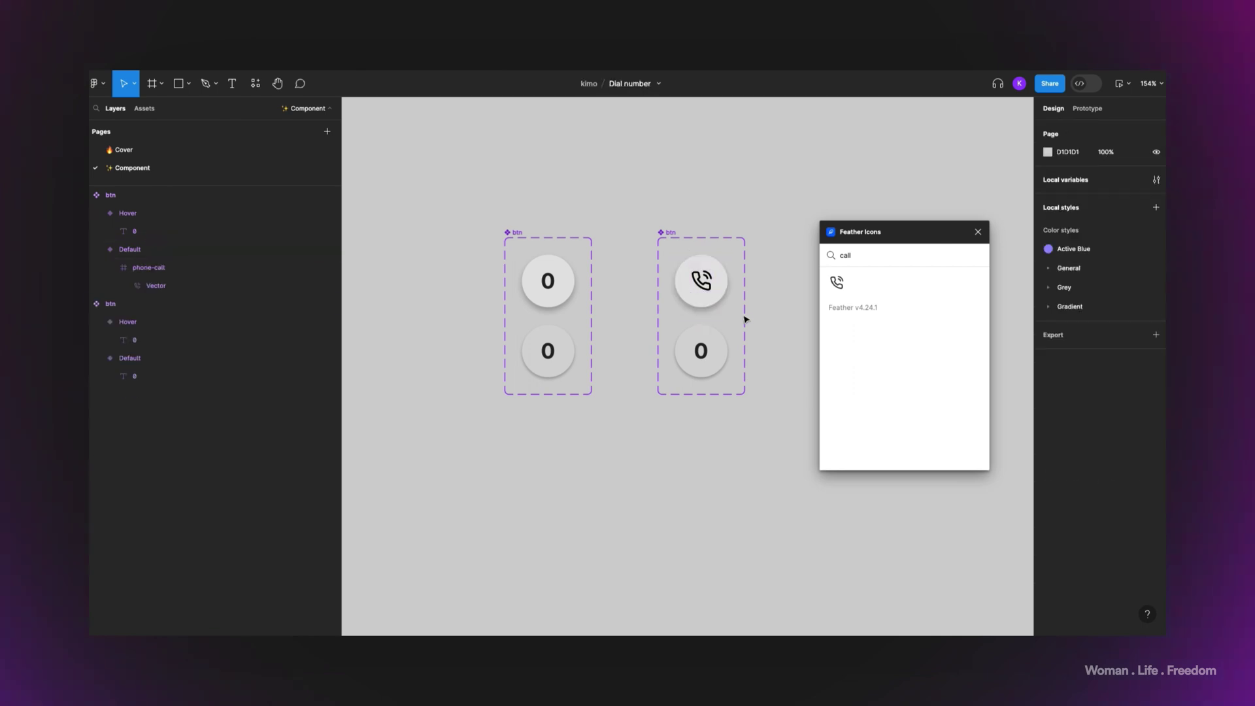
Copy the phone-call icon into the copied set's Hover variant and delete the 0 there.
{"action": "left_click", "coordinate": [705, 284]}
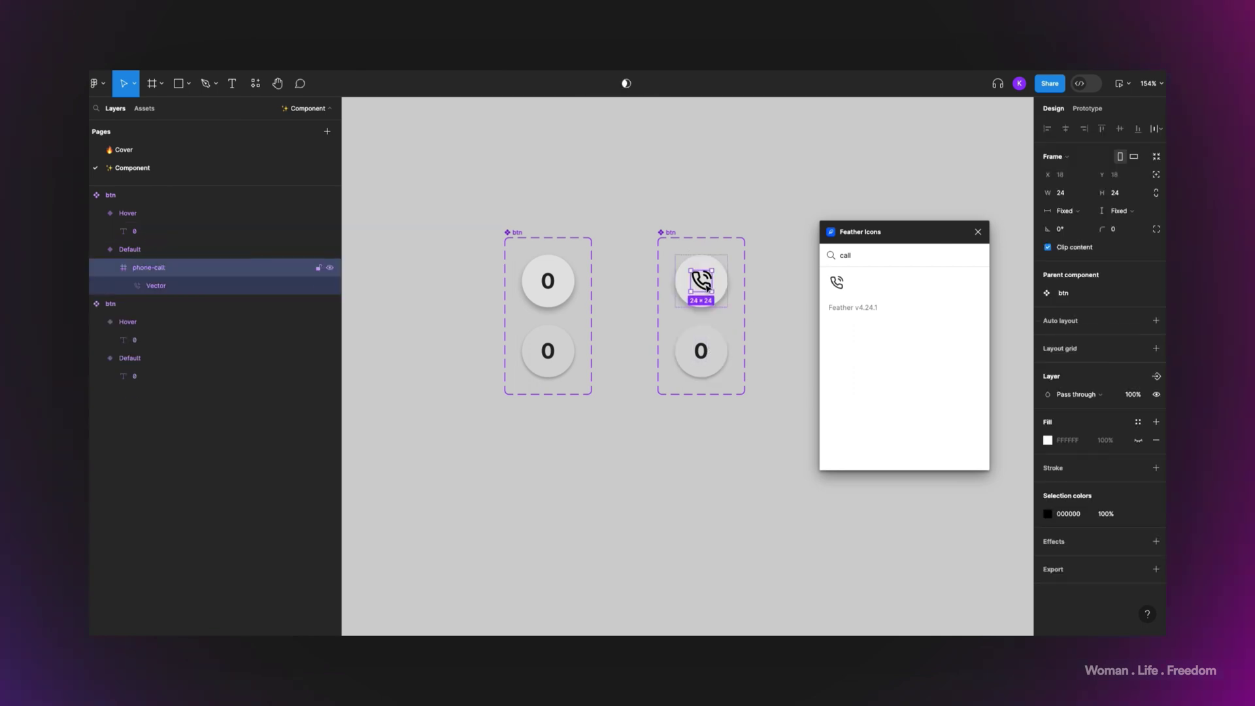
{"action": "left_click", "coordinate": [706, 351]}
{"action": "key", "text": "ctrl+v"}
{"action": "left_click", "coordinate": [708, 349]}
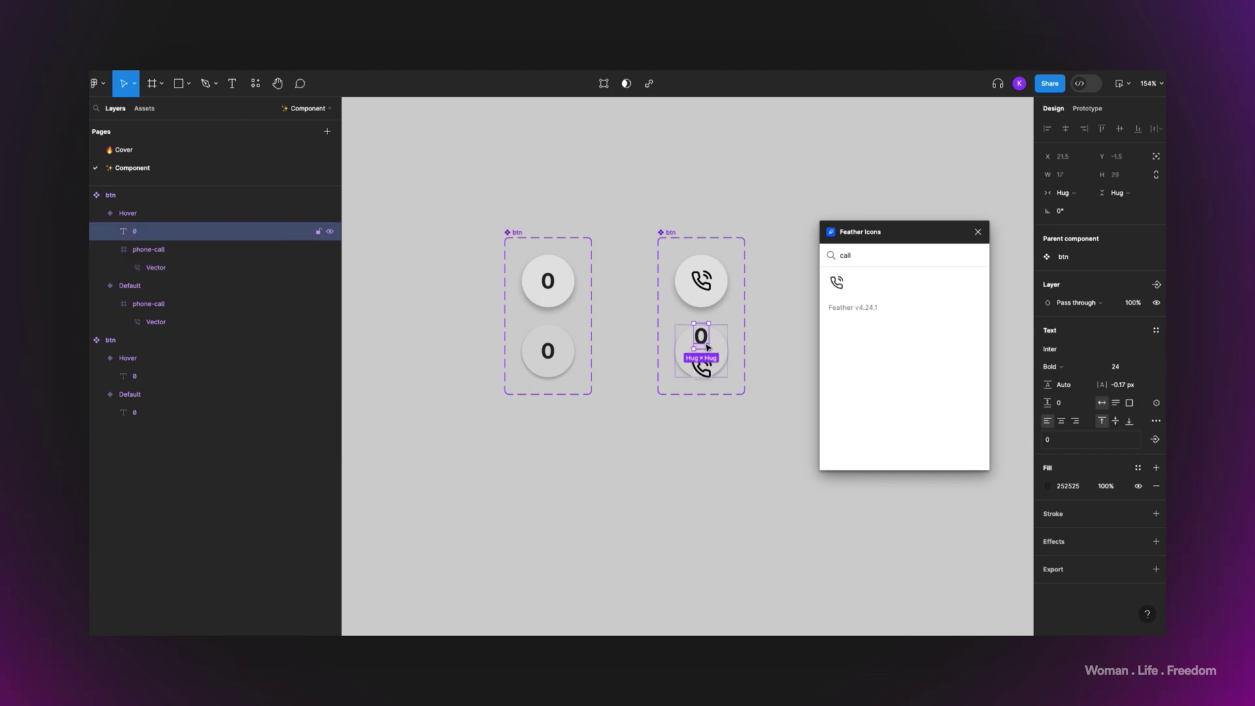
{"action": "key", "text": "Delete"}
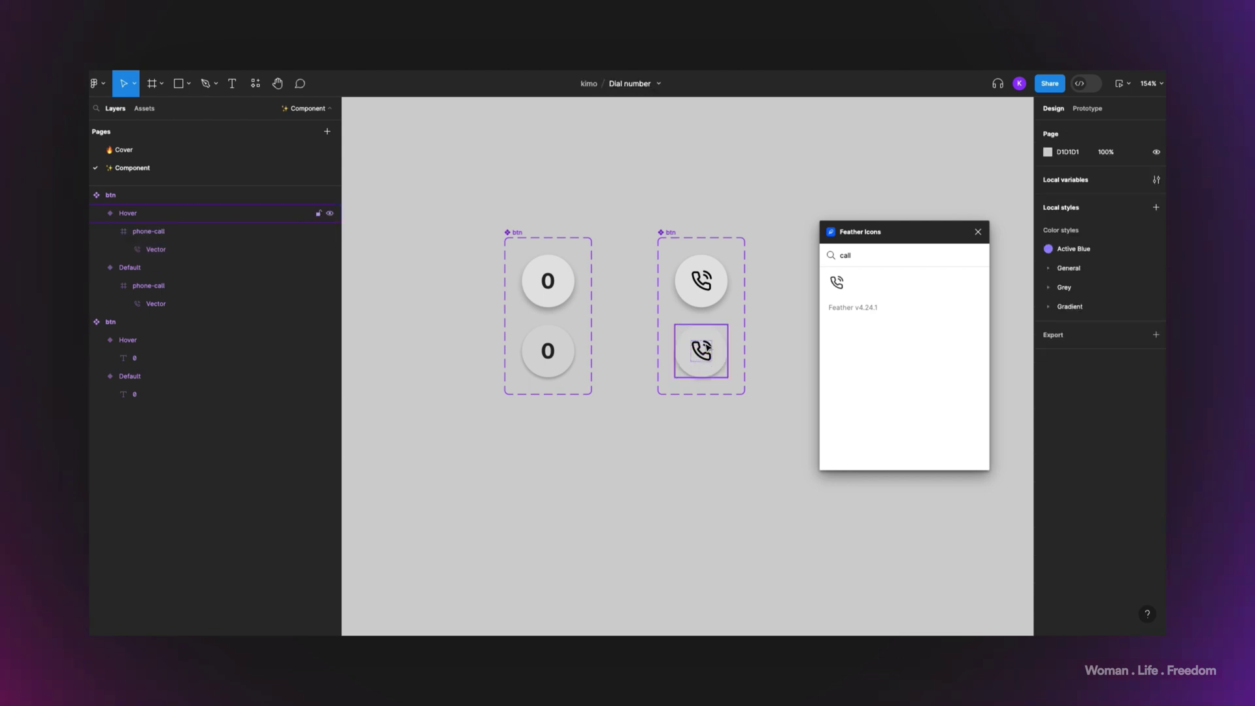
Close the icon plugin and change the call button's Default variant fill to bright green 47F5A1.
{"action": "left_click", "coordinate": [979, 231]}
{"action": "left_click", "coordinate": [715, 286]}
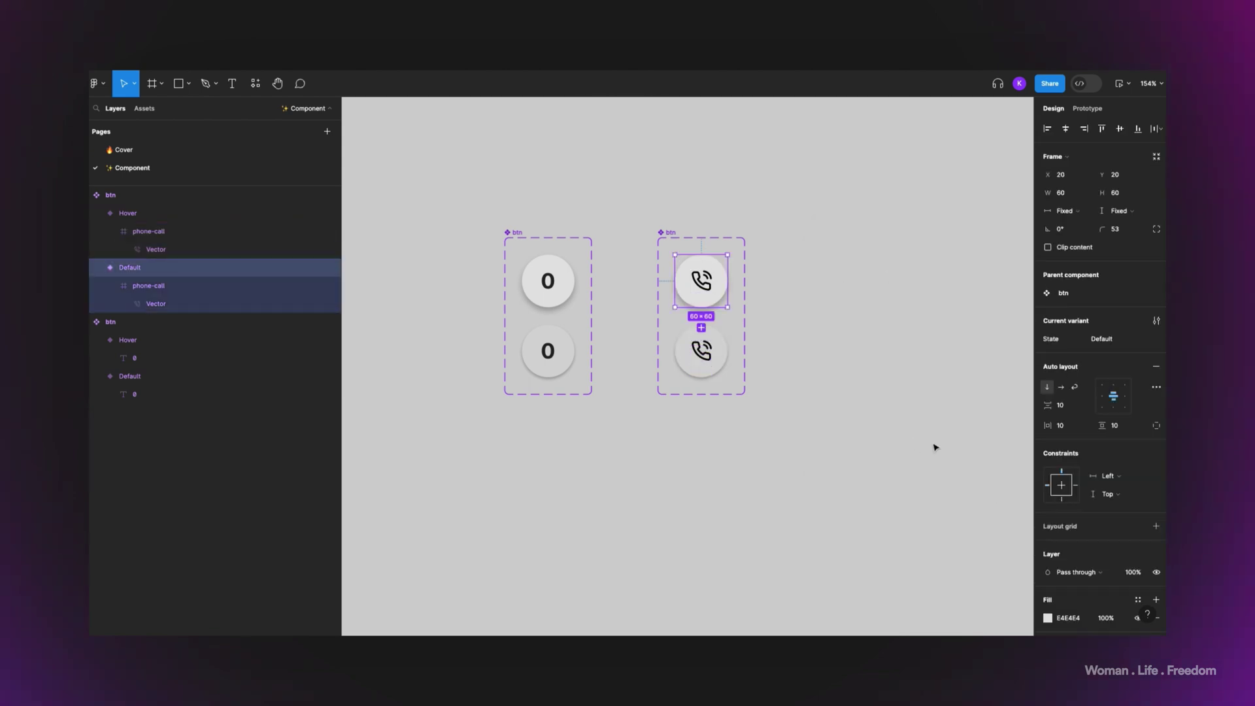
{"action": "scroll", "coordinate": [1112, 555], "scroll_direction": "down", "scroll_amount": 2}
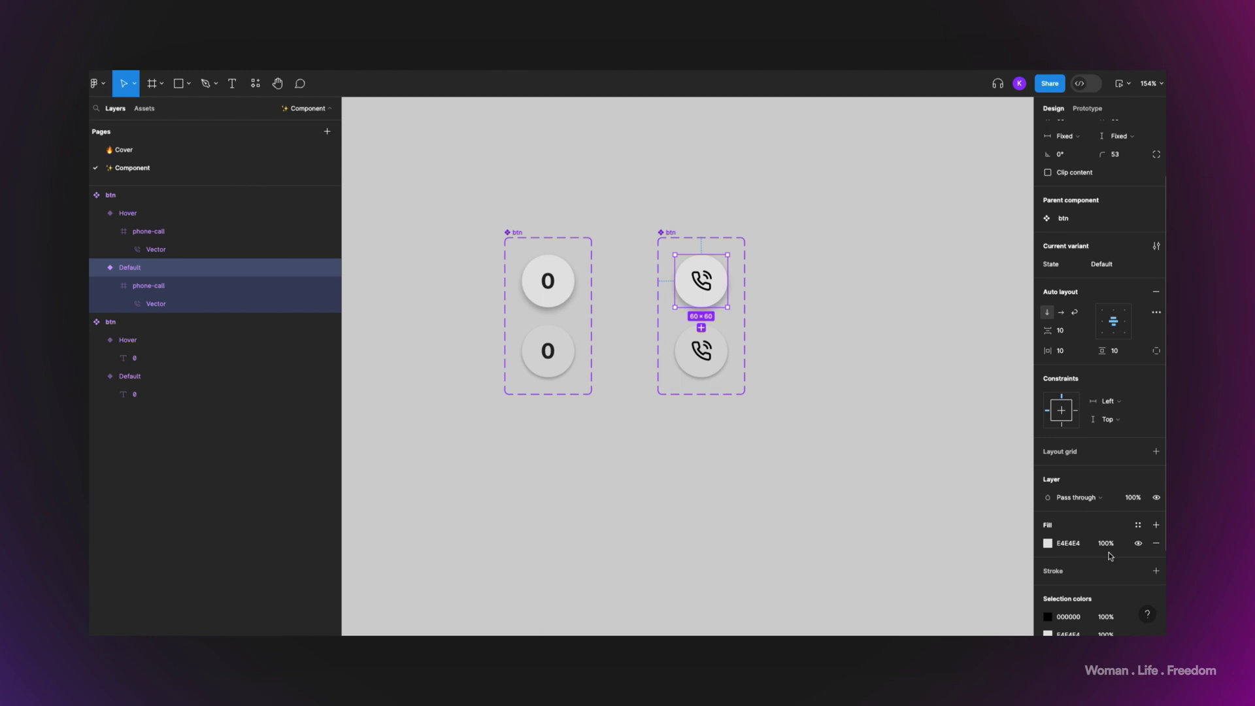
{"action": "left_click", "coordinate": [1048, 545]}
{"action": "left_click_drag", "start_coordinate": [948, 501], "coordinate": [967, 495]}
{"action": "left_click_drag", "start_coordinate": [992, 358], "coordinate": [996, 354]}
{"action": "left_click_drag", "start_coordinate": [965, 505], "coordinate": [972, 507]}
Sample the Default variant's green as the fill of the call button's Hover variant and make it slightly darker.
{"action": "left_click", "coordinate": [725, 366]}
{"action": "left_click", "coordinate": [1048, 544]}
{"action": "left_click", "coordinate": [958, 532]}
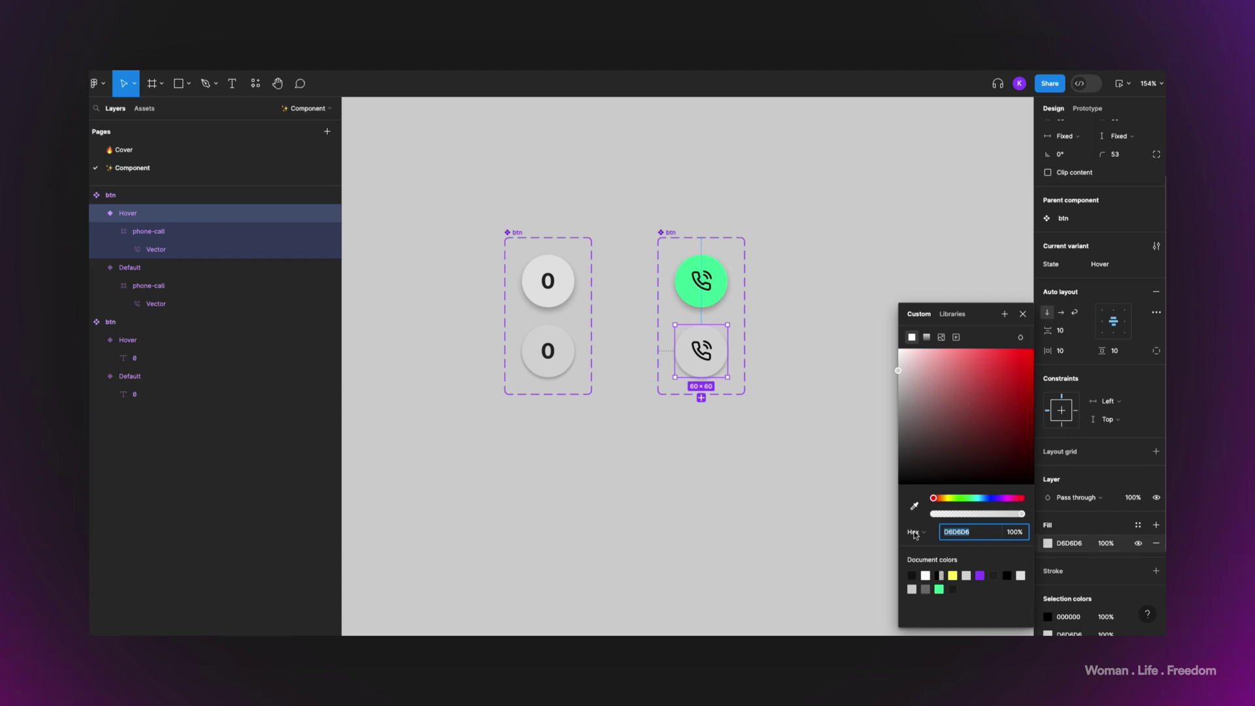
{"action": "left_click", "coordinate": [915, 506]}
{"action": "left_click", "coordinate": [720, 281]}
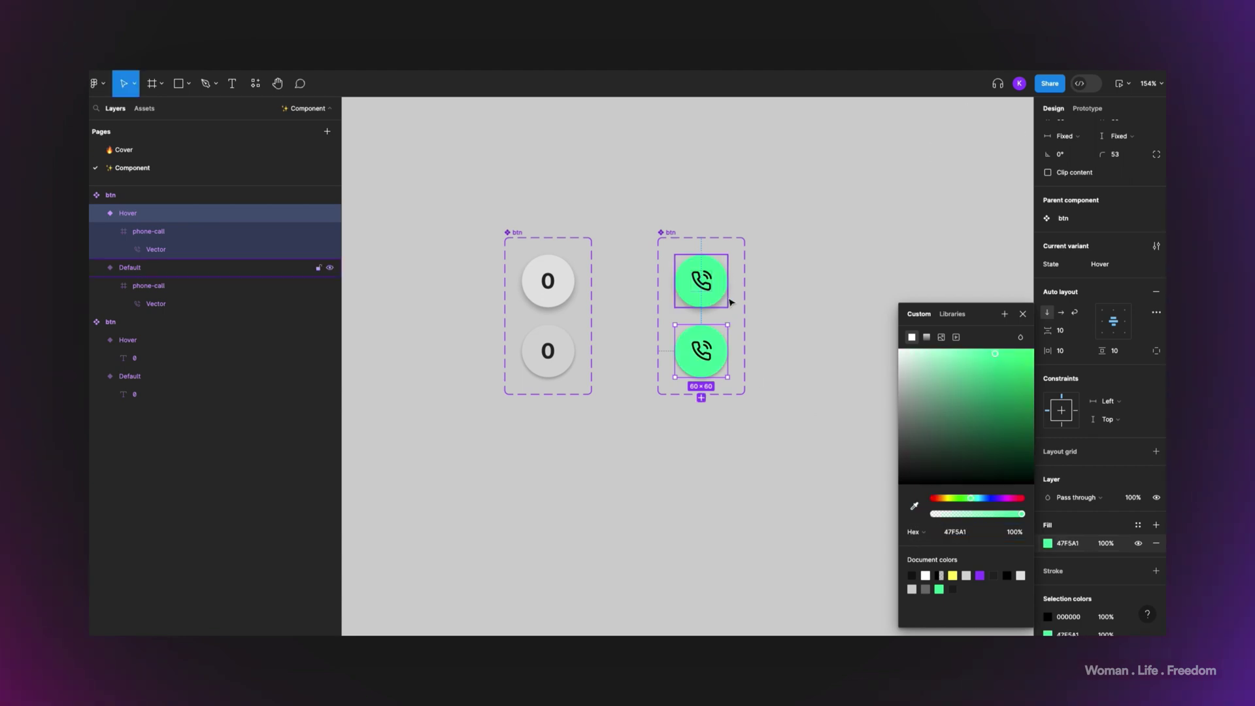
{"action": "left_click_drag", "start_coordinate": [995, 354], "coordinate": [999, 369]}
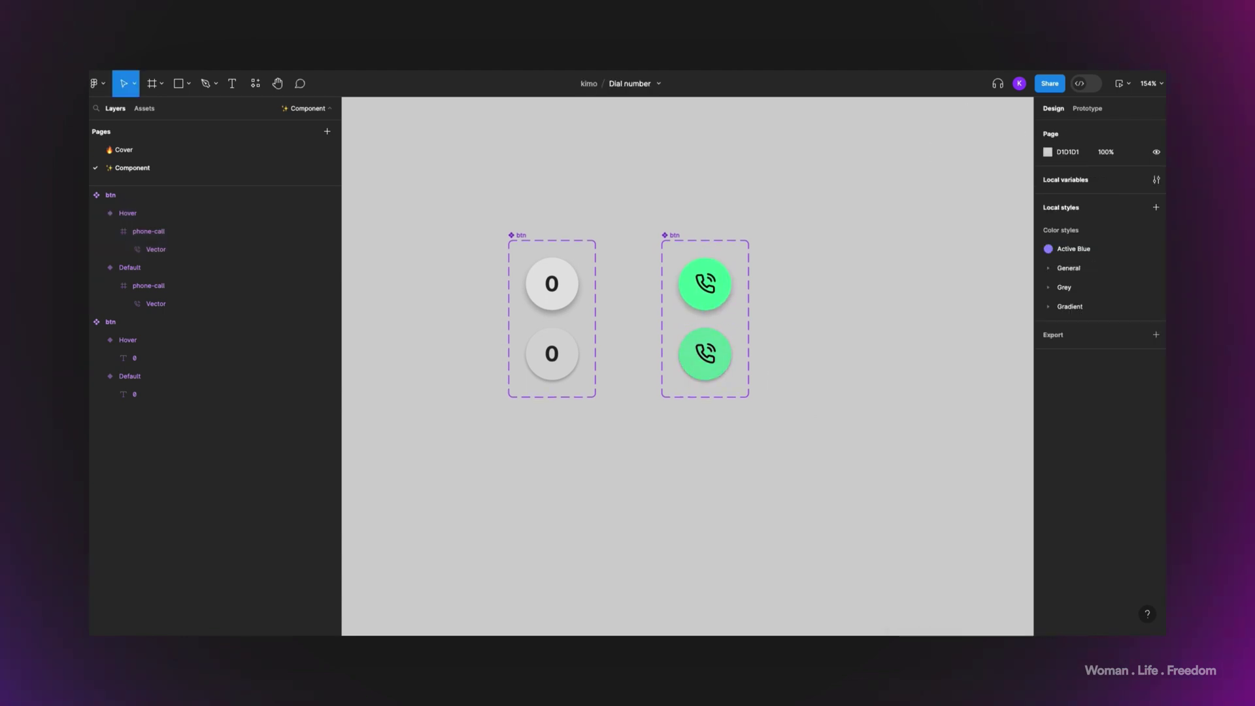
Connect Dial_btn's Default variant to its Hover variant with a While hovering interaction that changes state using Smart animate.
{"action": "scroll", "coordinate": [642, 354], "scroll_direction": "up", "scroll_amount": 3}
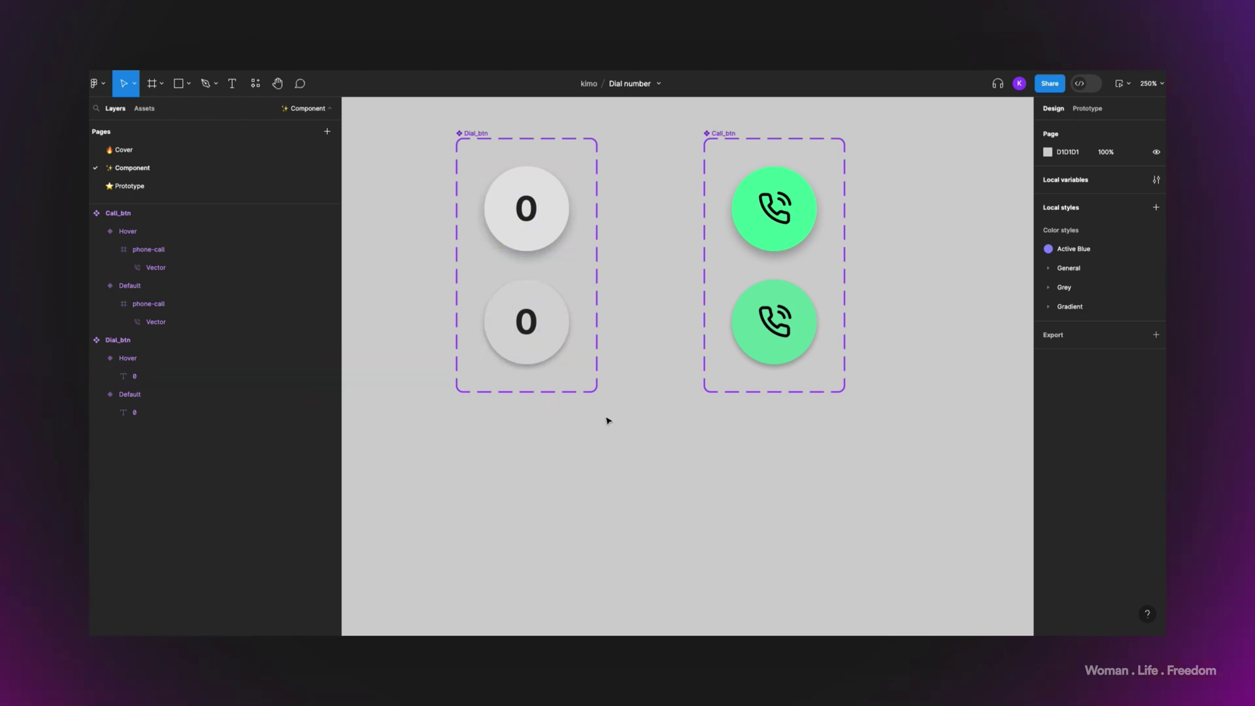
{"action": "left_click", "coordinate": [552, 217]}
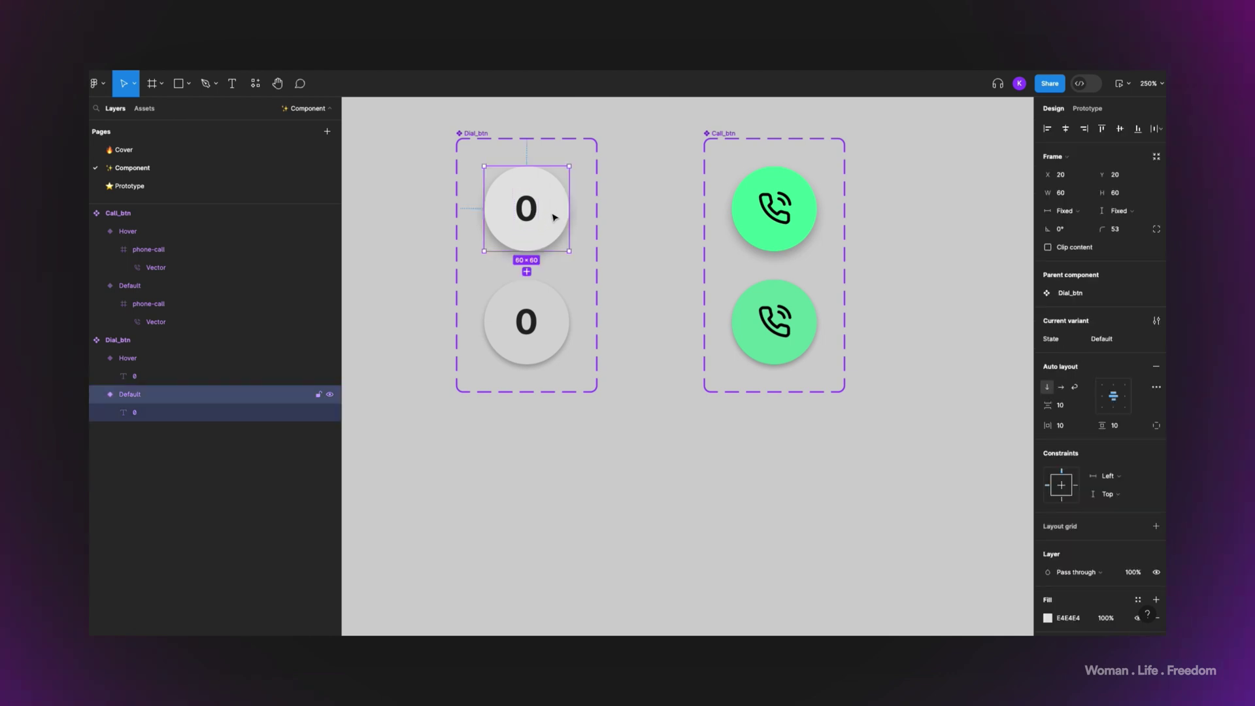
{"action": "left_click", "coordinate": [497, 314]}
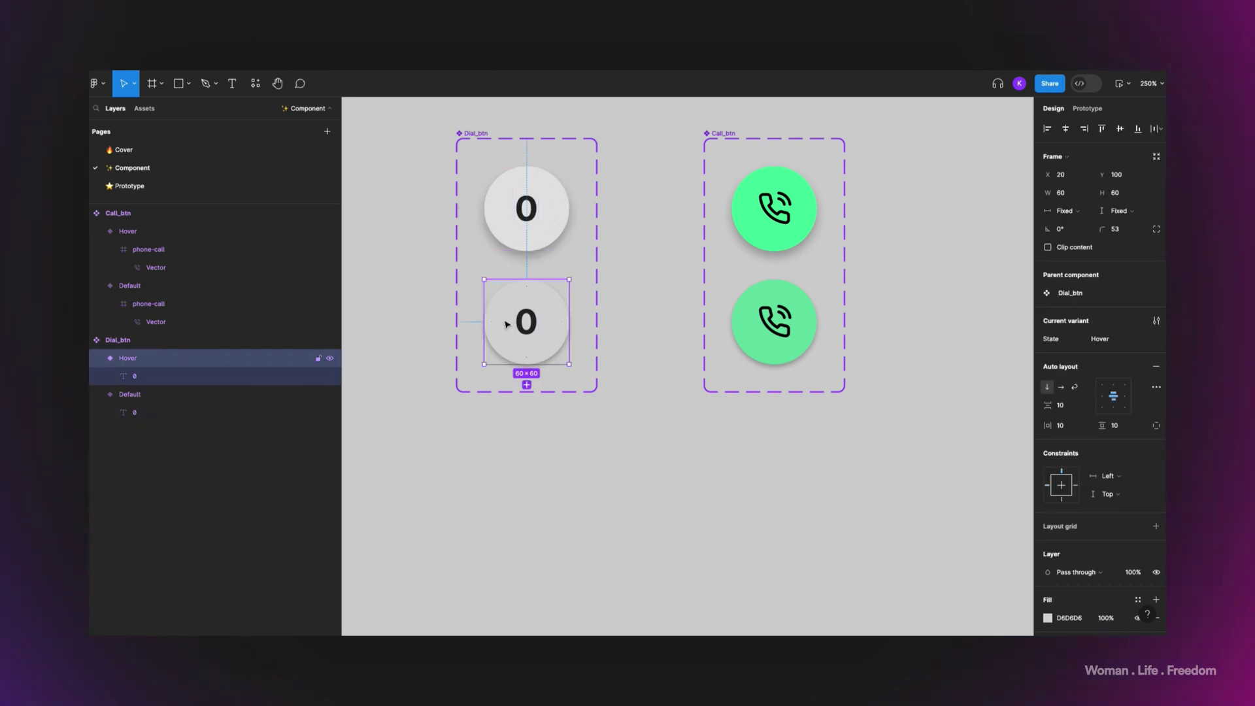
{"action": "left_click", "coordinate": [552, 208]}
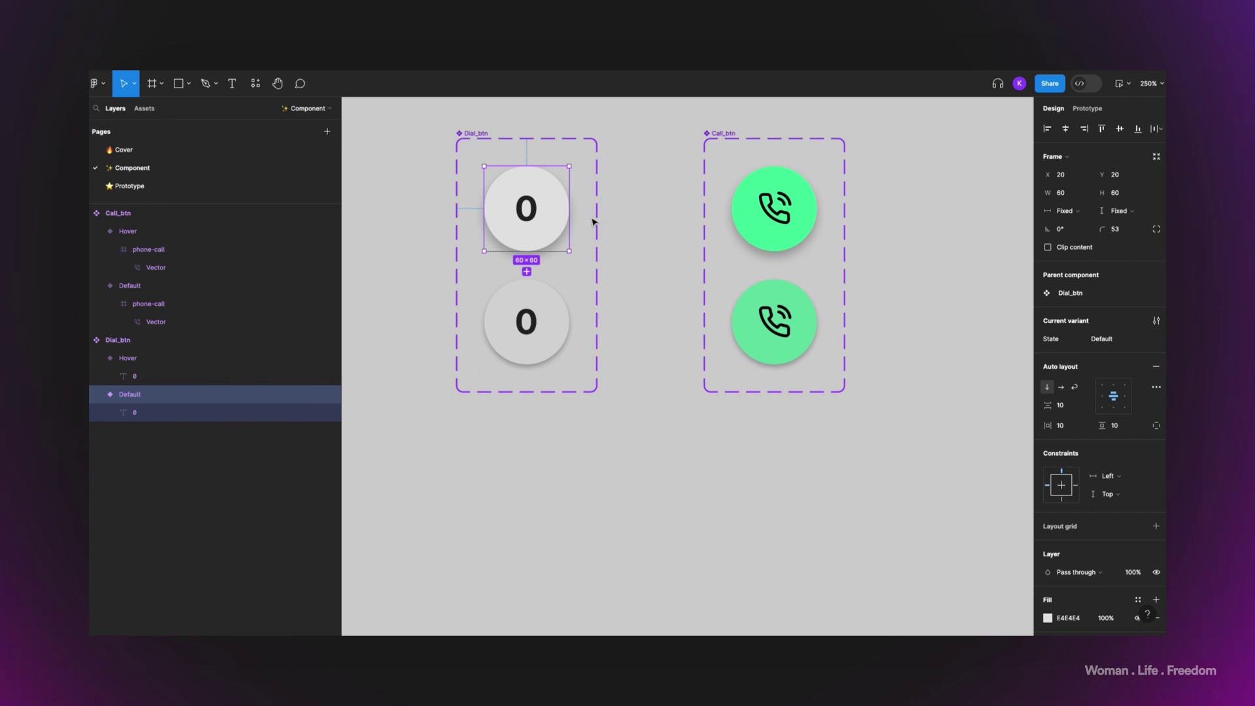
{"action": "left_click", "coordinate": [1086, 109]}
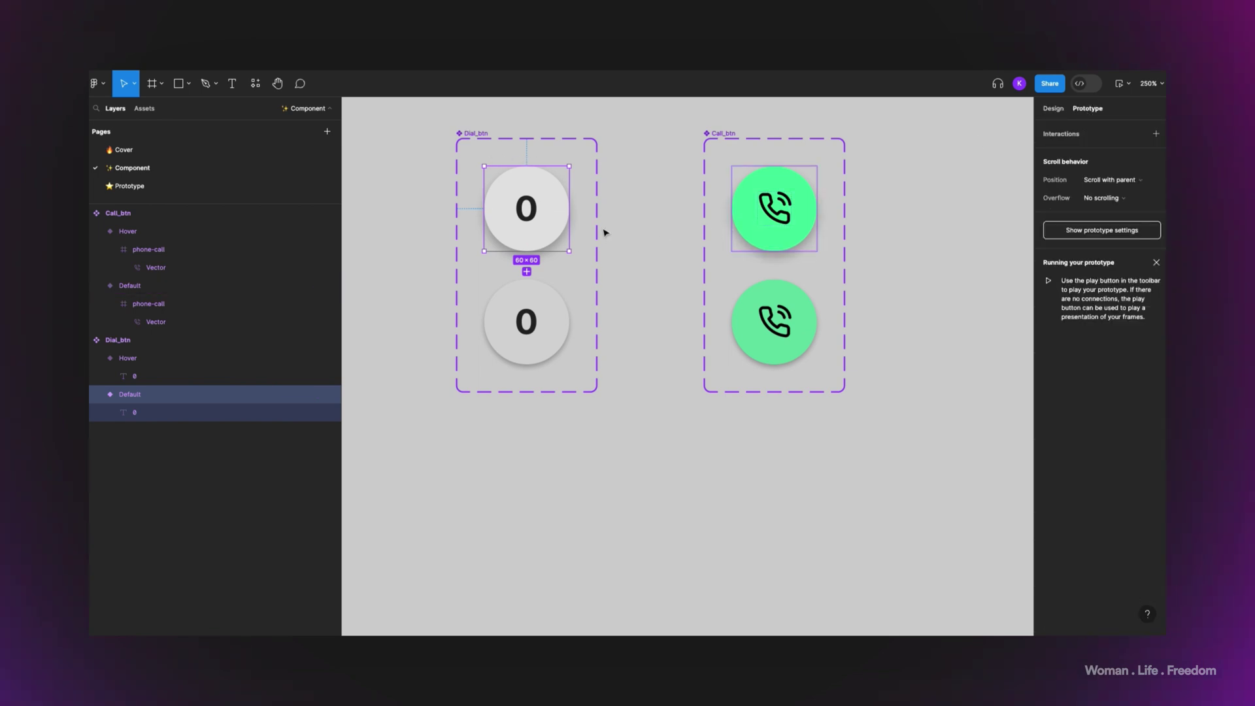
{"action": "left_click_drag", "start_coordinate": [570, 208], "coordinate": [548, 289]}
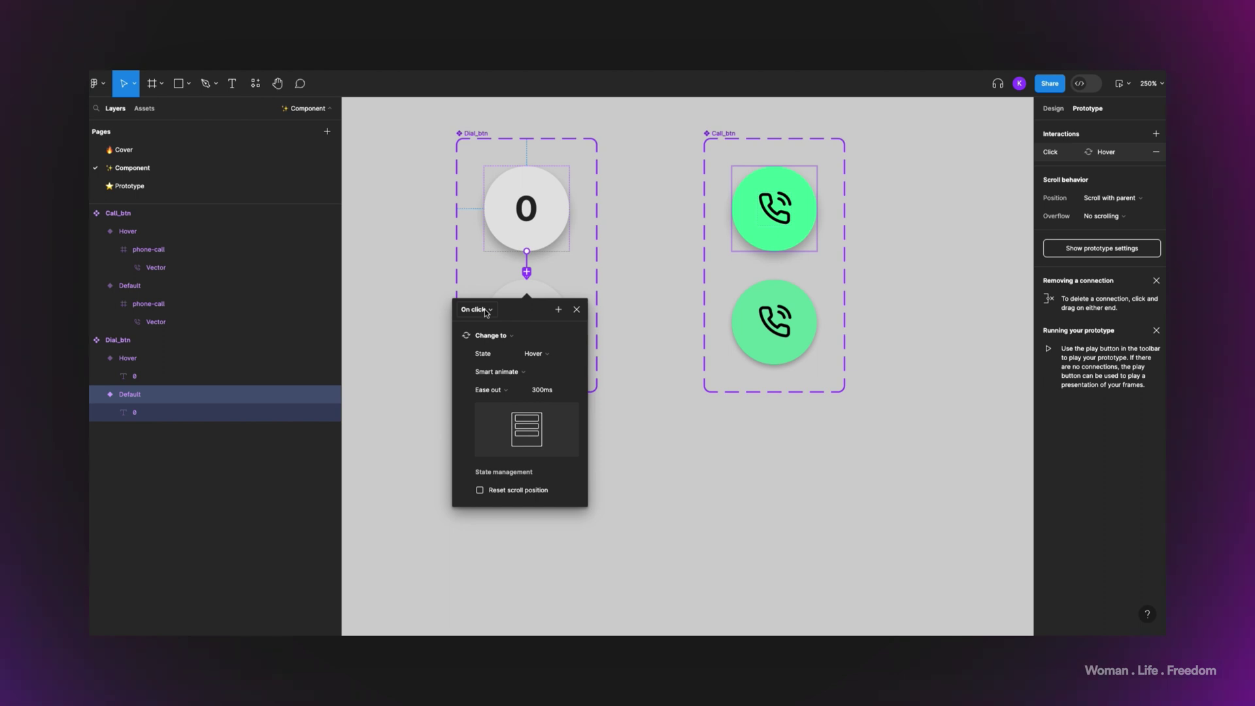
{"action": "left_click", "coordinate": [486, 312]}
{"action": "left_click", "coordinate": [487, 341]}
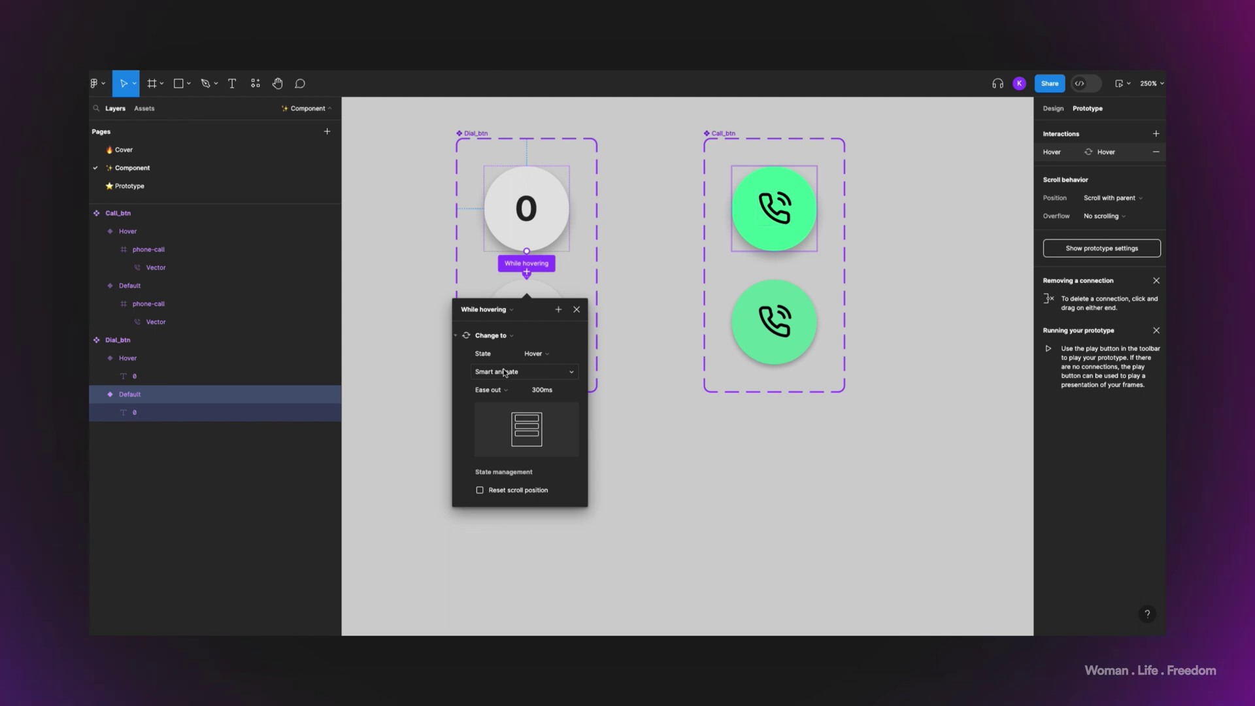
Connect Call_btn's Default variant to its Hover variant with a While hovering interaction that changes state.
{"action": "left_click", "coordinate": [742, 224]}
{"action": "left_click", "coordinate": [752, 226]}
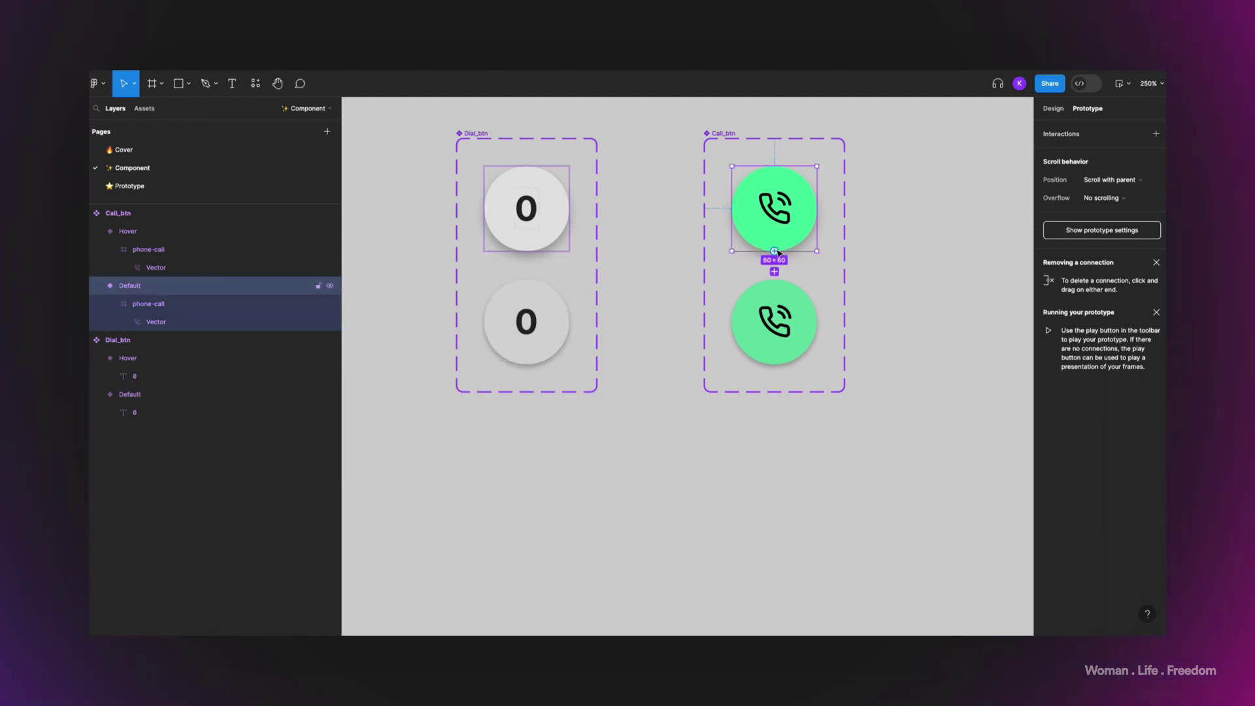
{"action": "left_click_drag", "start_coordinate": [774, 251], "coordinate": [784, 291]}
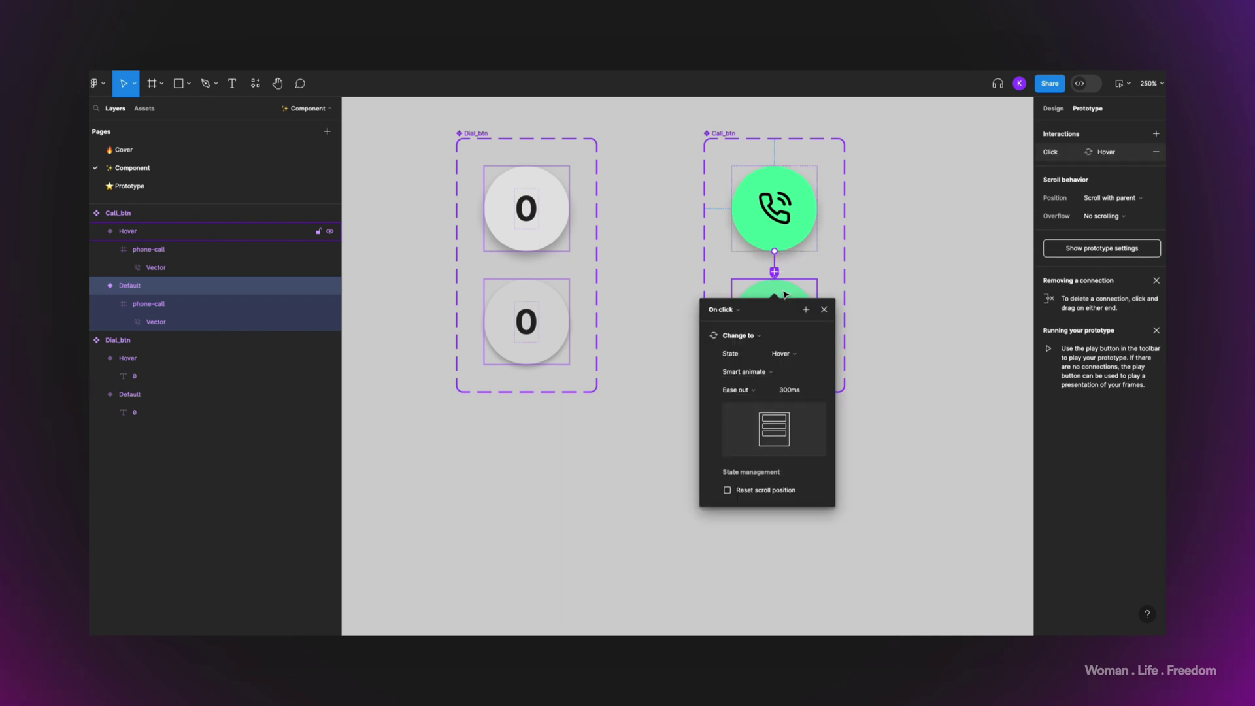
{"action": "left_click", "coordinate": [725, 309]}
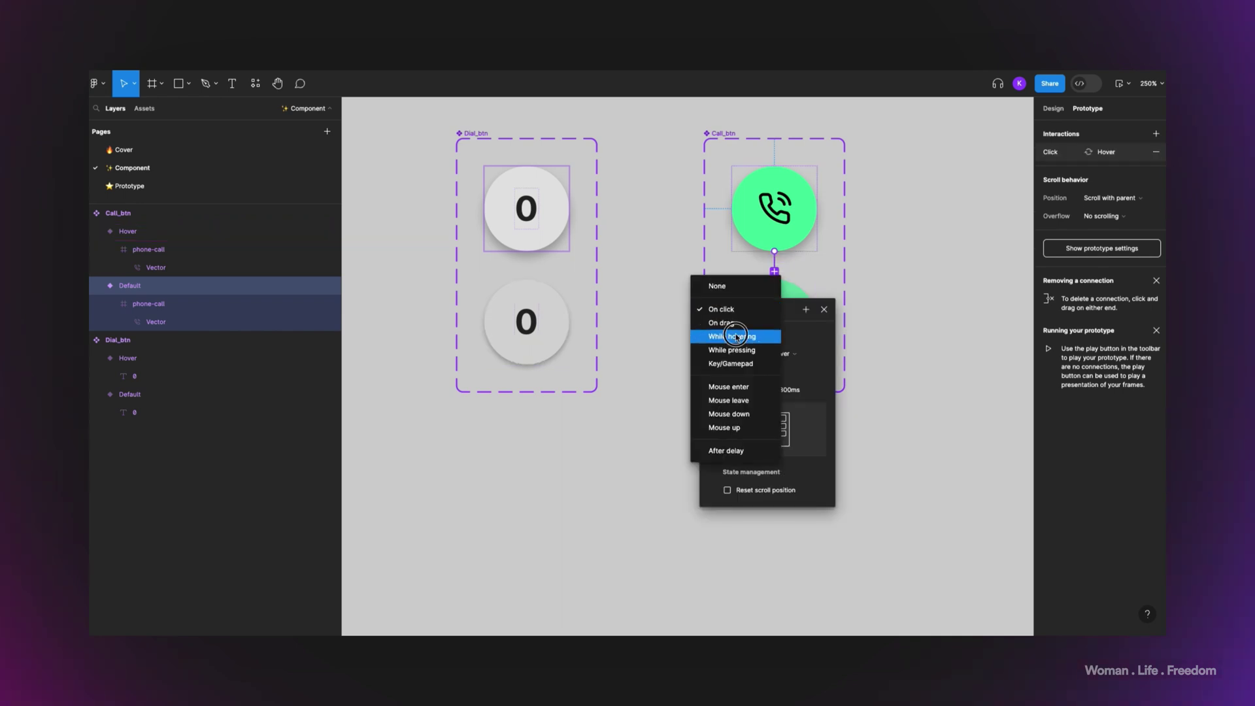
{"action": "left_click", "coordinate": [740, 338]}
{"action": "left_click", "coordinate": [889, 383]}
Go to the Prototype page and display the local component assets with nothing selected.
{"action": "left_click", "coordinate": [130, 186]}
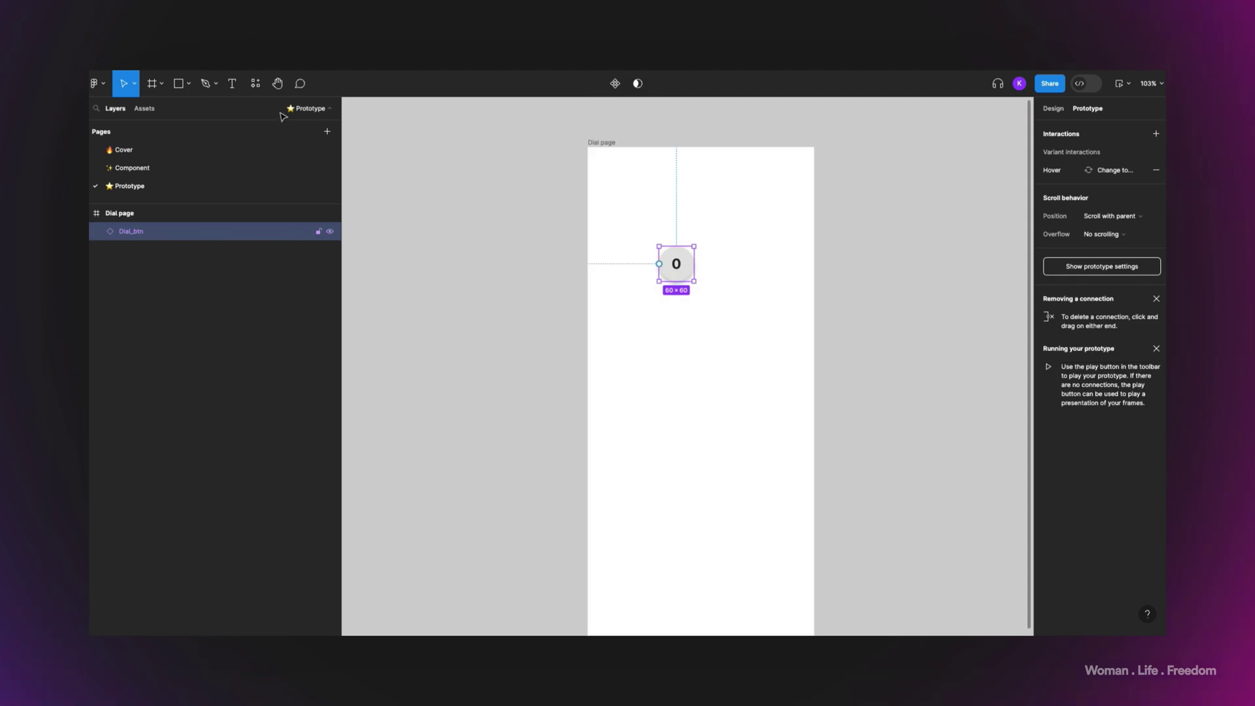
{"action": "left_click", "coordinate": [143, 108]}
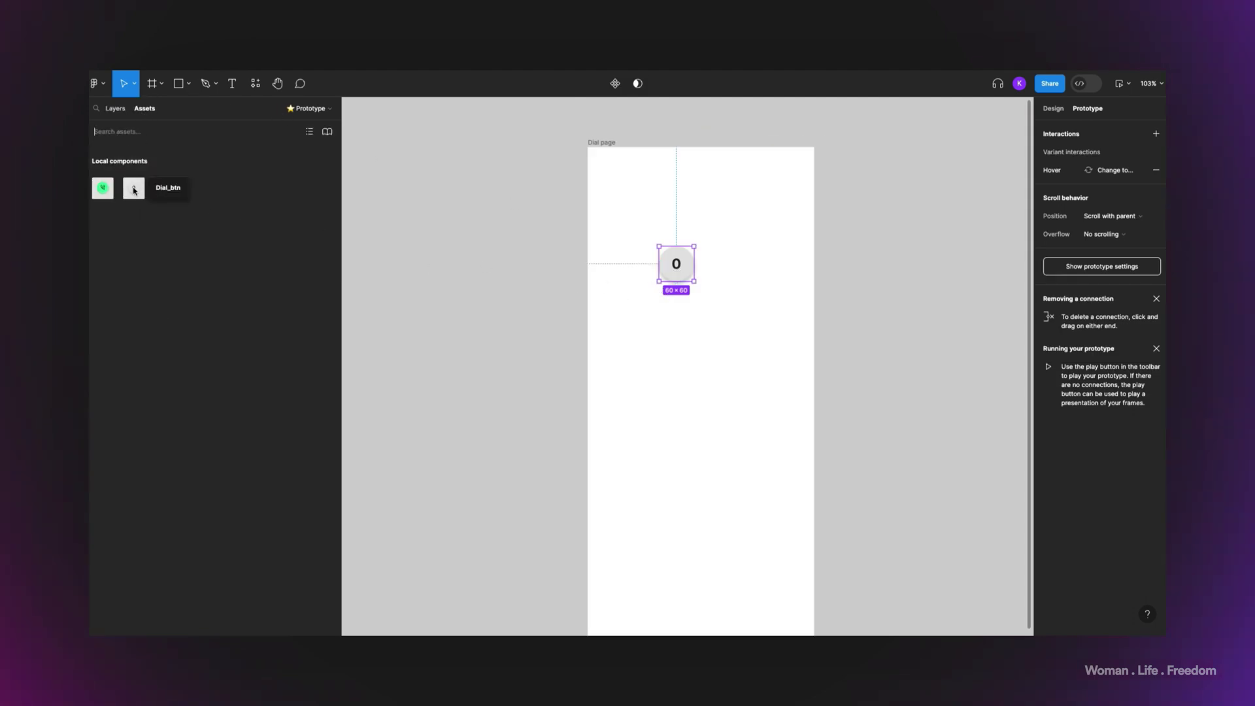
{"action": "left_click", "coordinate": [147, 245]}
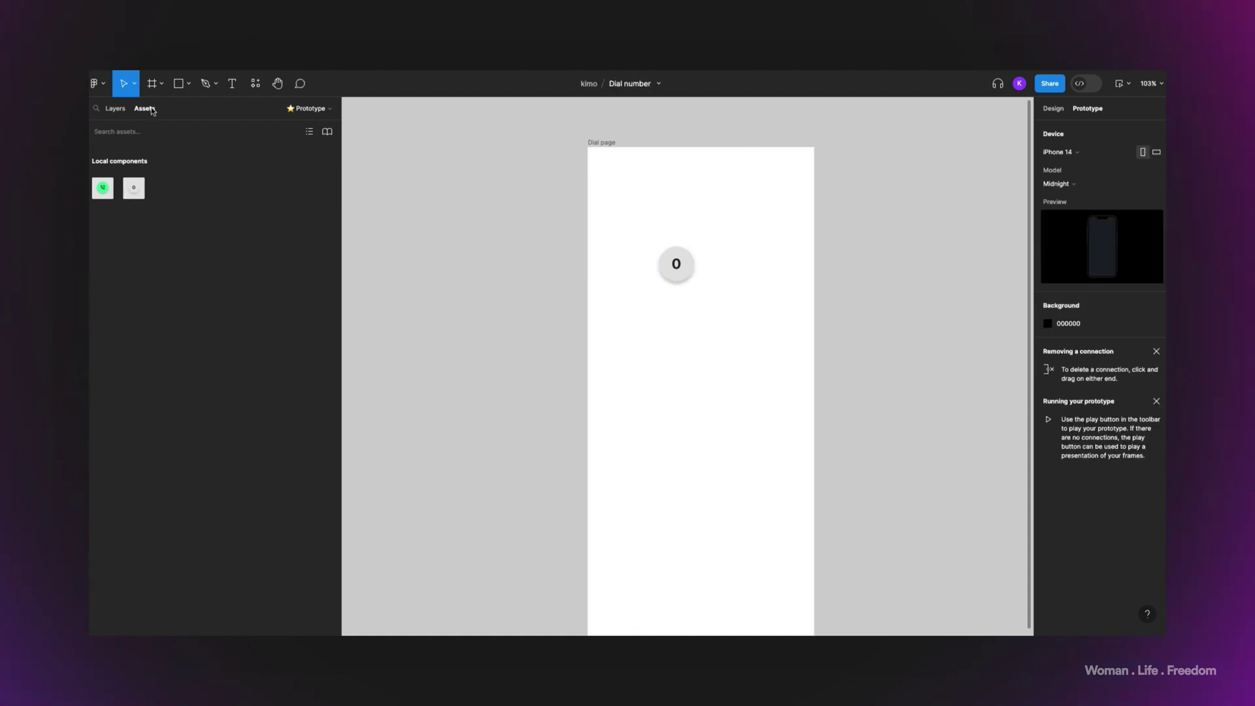
Preview the Dial page frame, move the preview window clear of it, and test the 0 button's interaction.
{"action": "left_click", "coordinate": [654, 157]}
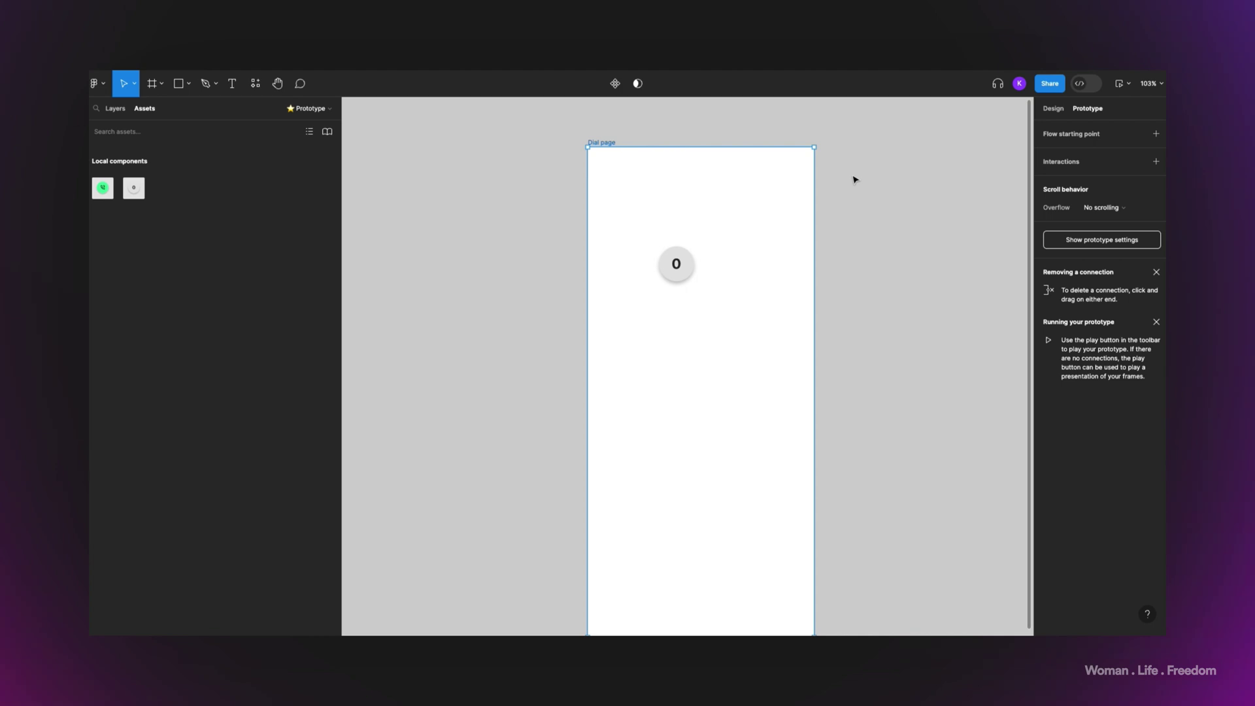
{"action": "left_click", "coordinate": [1130, 85]}
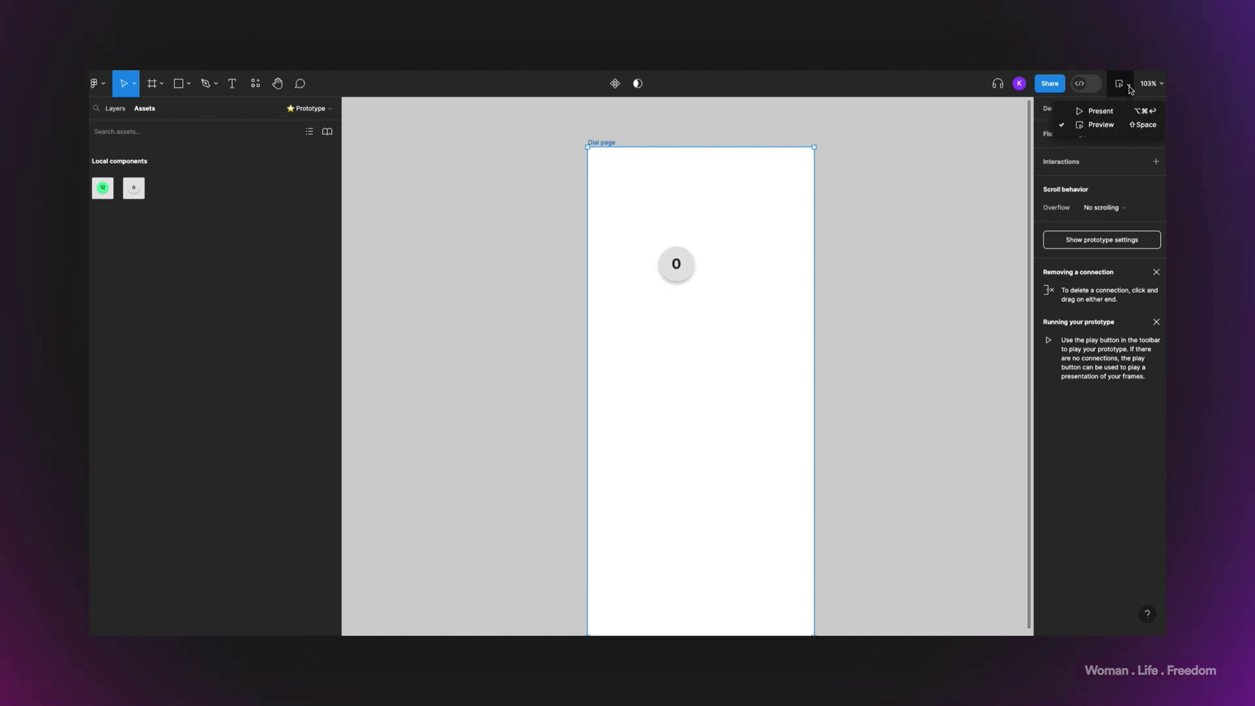
{"action": "left_click", "coordinate": [1101, 125]}
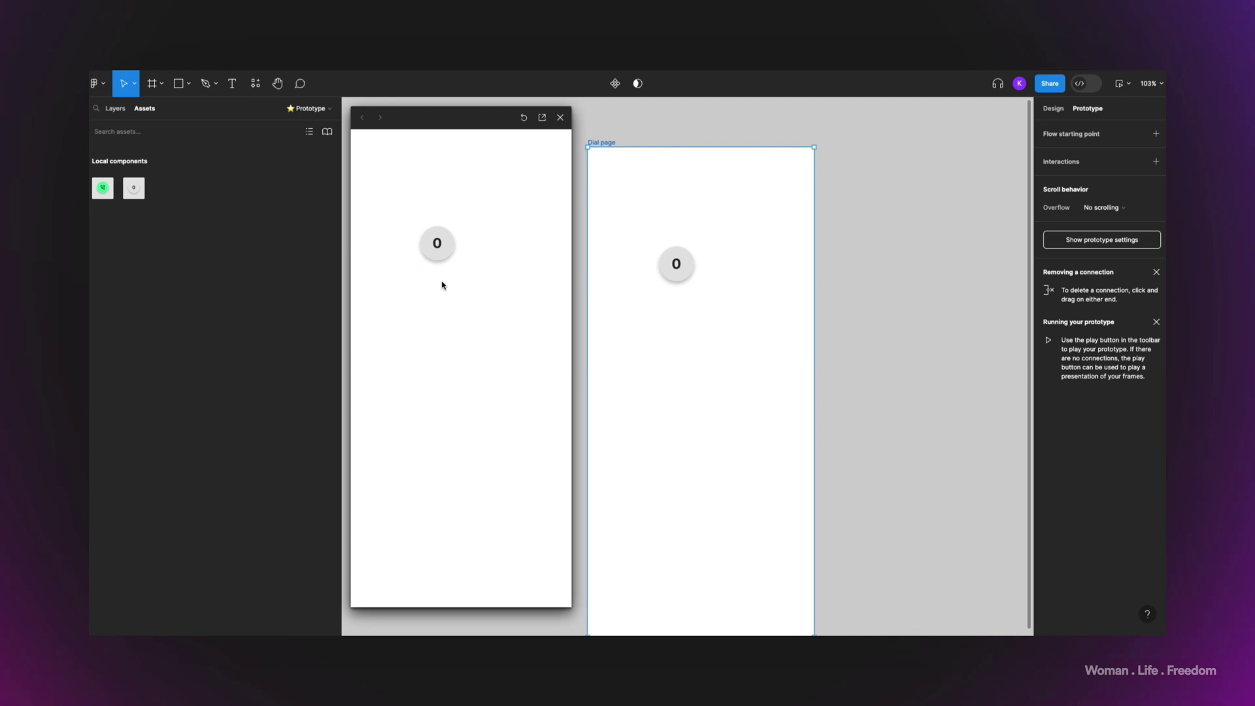
{"action": "left_click_drag", "start_coordinate": [424, 128], "coordinate": [273, 122]}
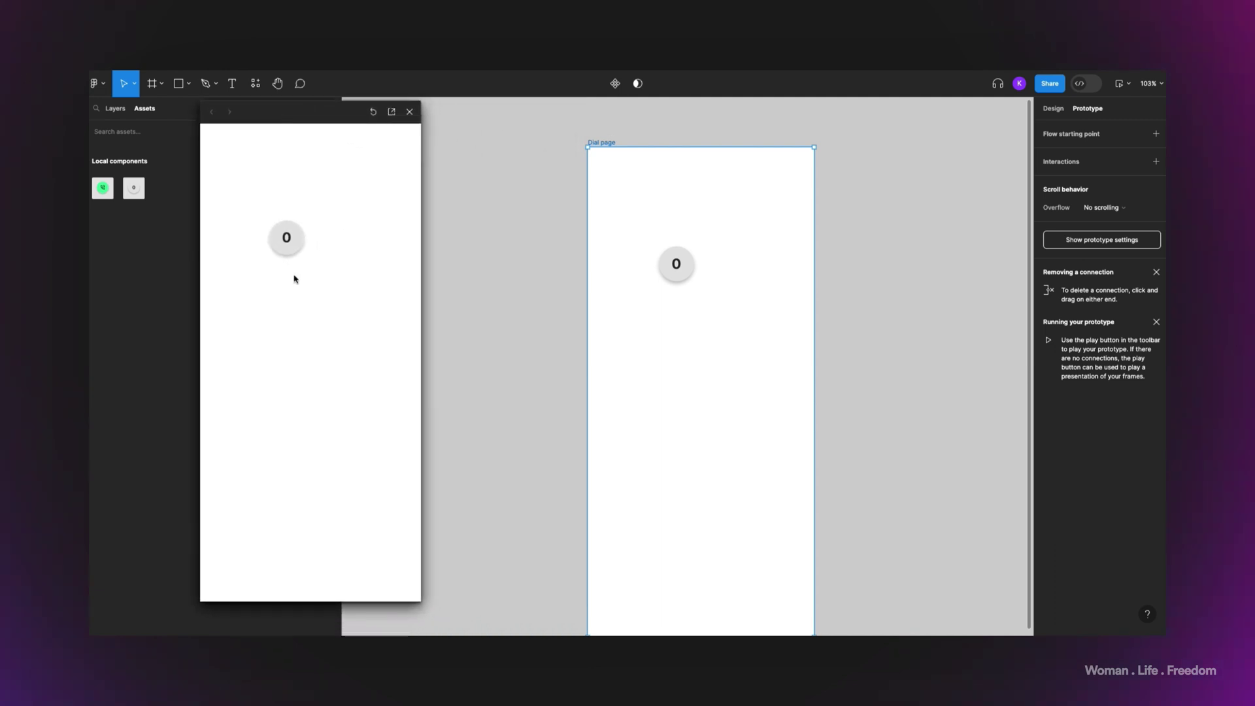
{"action": "left_click", "coordinate": [283, 238]}
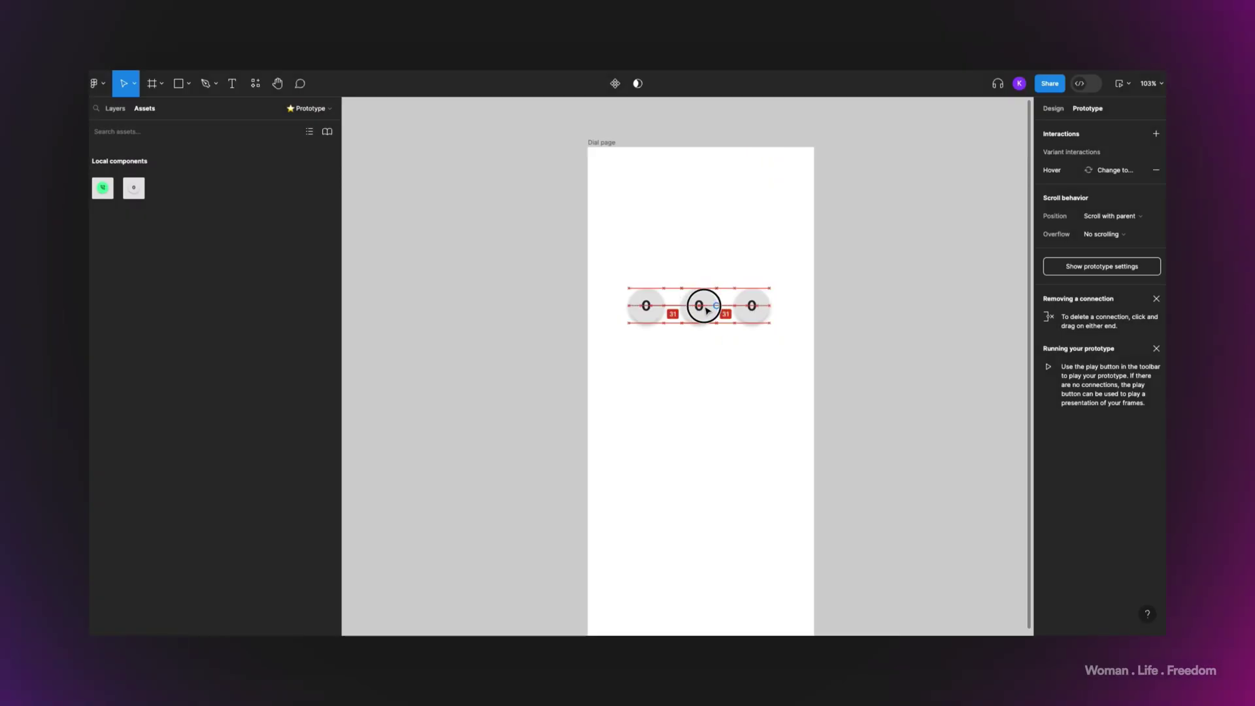
Combine the three 0 buttons on the Dial page into a horizontal auto layout with 24 spacing.
{"action": "left_click", "coordinate": [708, 310]}
{"action": "left_click_drag", "start_coordinate": [879, 287], "coordinate": [619, 331]}
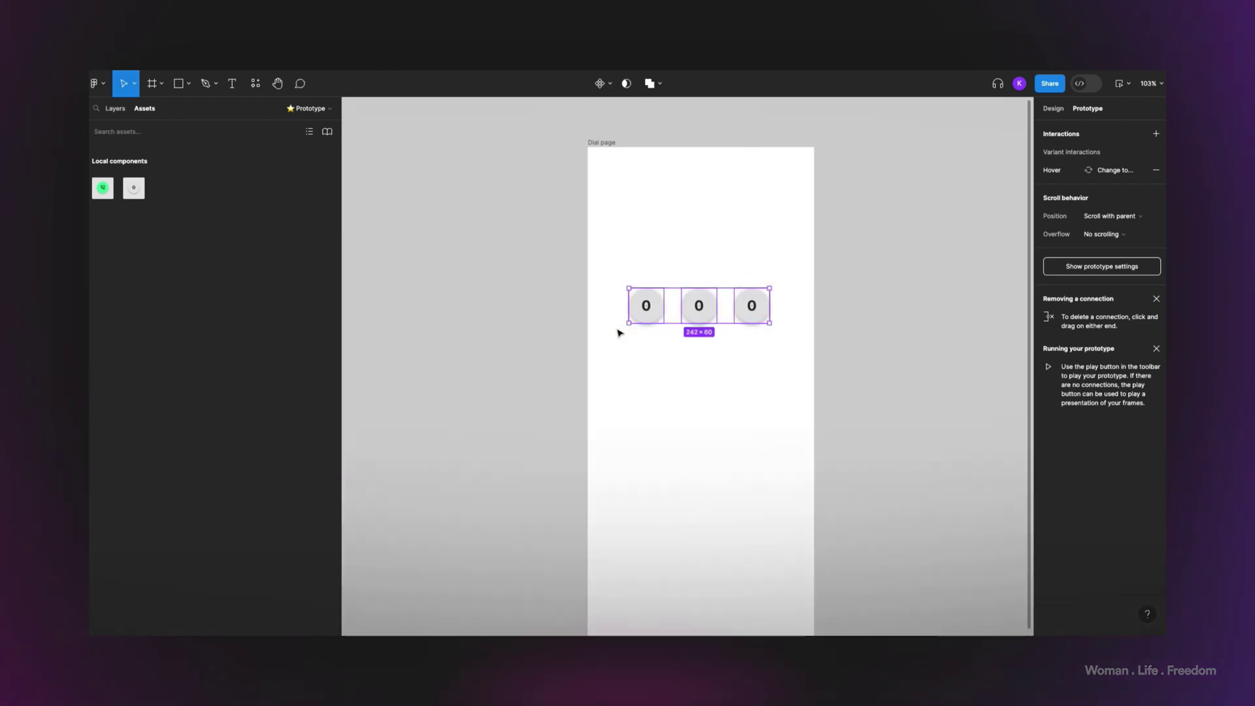
{"action": "key", "text": "shift+a"}
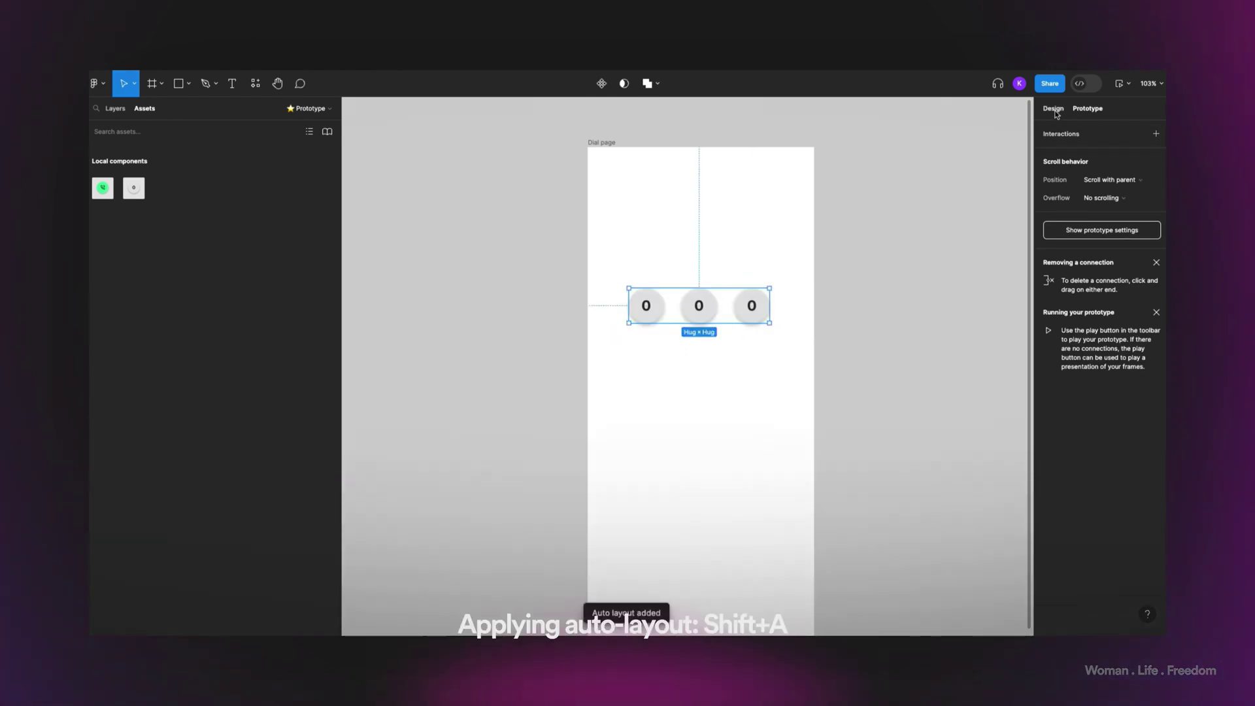
{"action": "left_click", "coordinate": [1054, 108]}
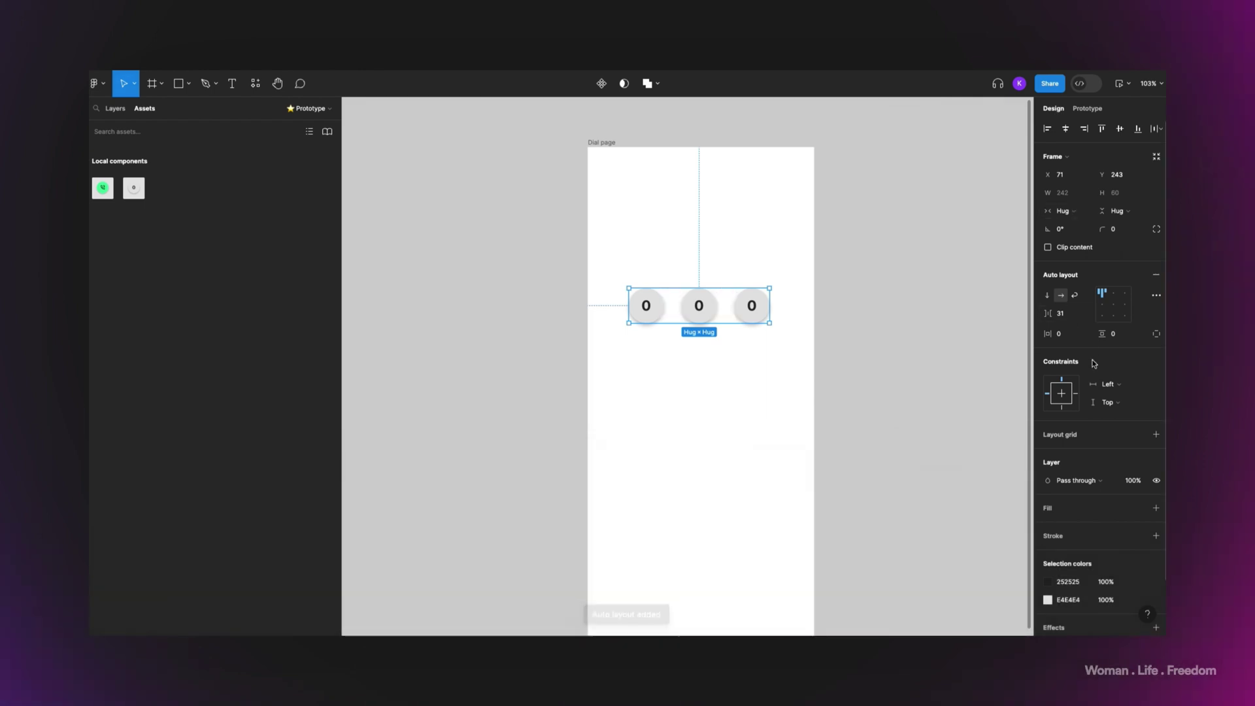
{"action": "scroll", "coordinate": [1096, 368], "scroll_direction": "down", "scroll_amount": 1}
{"action": "left_click", "coordinate": [1064, 271]}
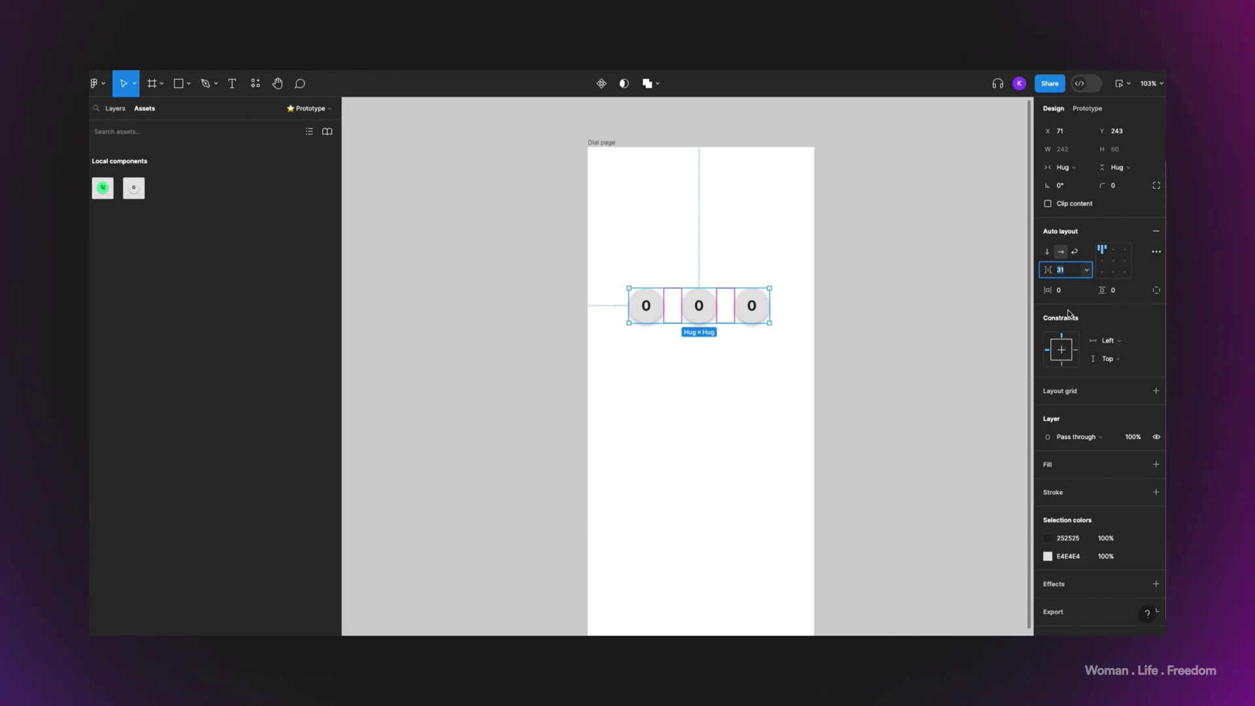
{"action": "type", "text": "24"}
{"action": "key", "text": "Return"}
Duplicate the button row twice below the original and label the first row's buttons 1, 2 and 3.
{"action": "left_click_drag", "start_coordinate": [701, 313], "coordinate": [695, 401]}
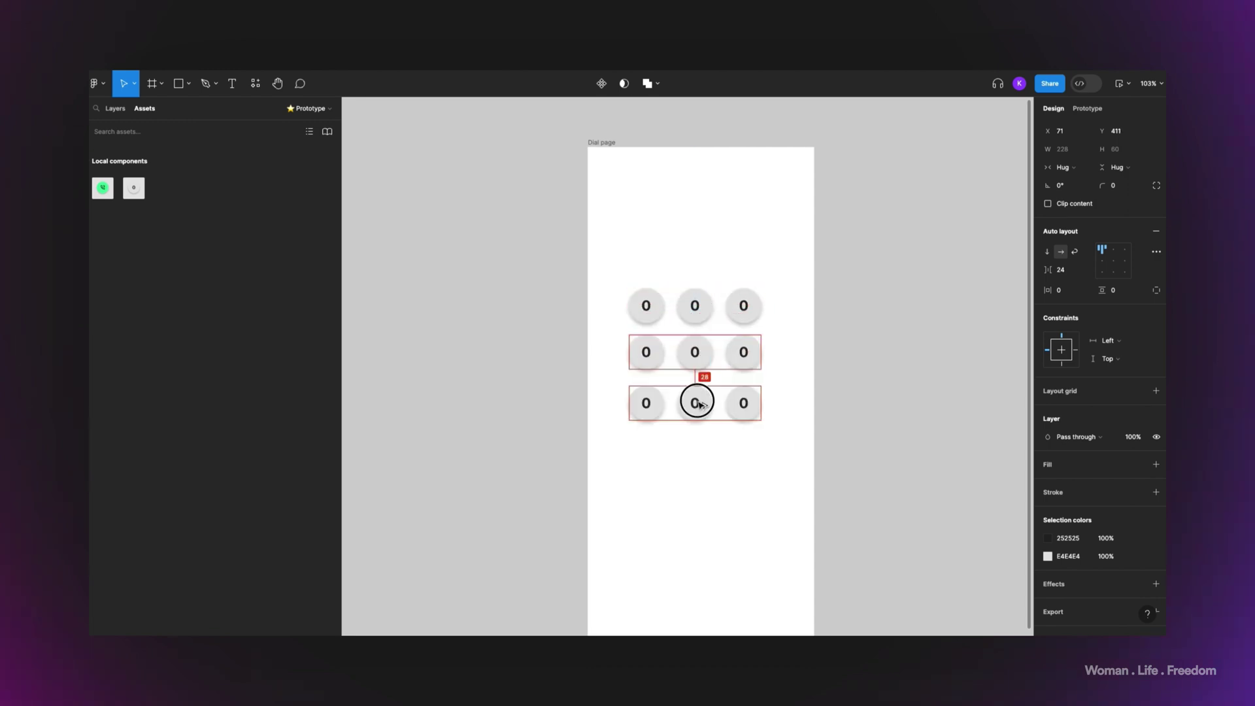
{"action": "left_click", "coordinate": [644, 303]}
{"action": "double_click", "coordinate": [647, 308]}
{"action": "double_click", "coordinate": [646, 306]}
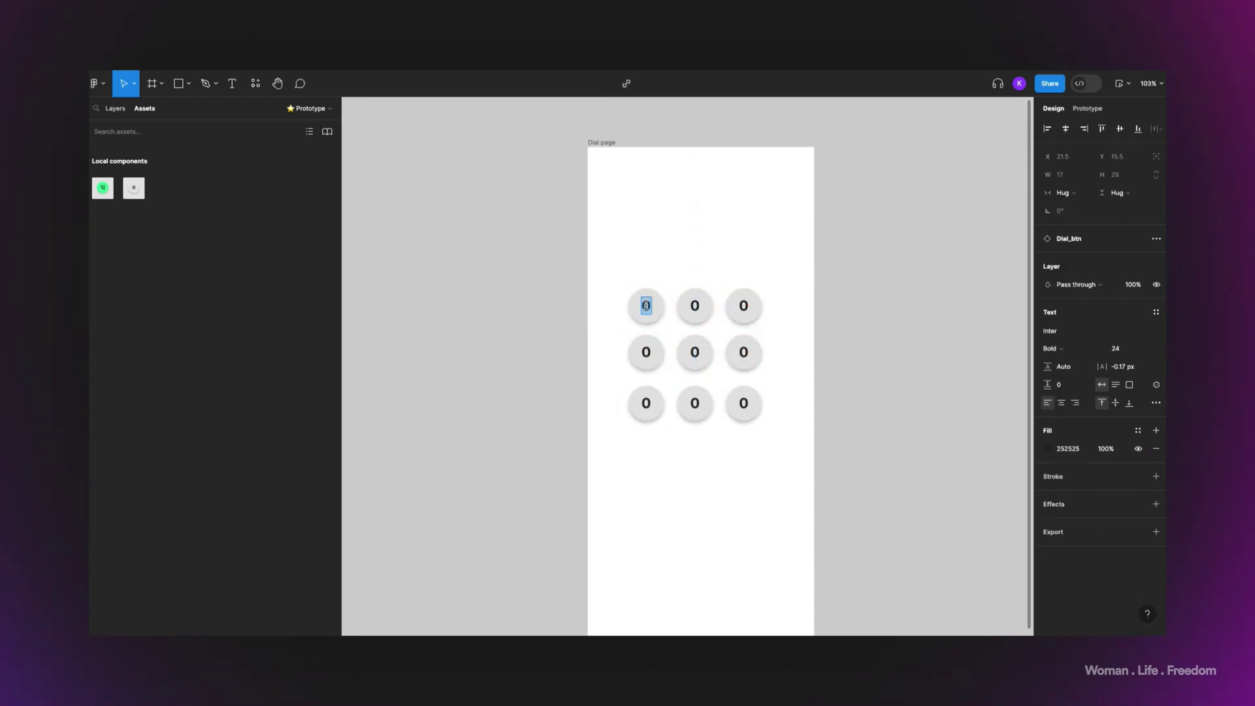
{"action": "type", "text": "1"}
{"action": "double_click", "coordinate": [694, 306]}
{"action": "type", "text": "2"}
{"action": "double_click", "coordinate": [742, 306]}
{"action": "type", "text": "3"}
Label the second row's buttons 4, 5 and 6.
{"action": "double_click", "coordinate": [646, 352]}
{"action": "type", "text": "4"}
{"action": "double_click", "coordinate": [695, 353]}
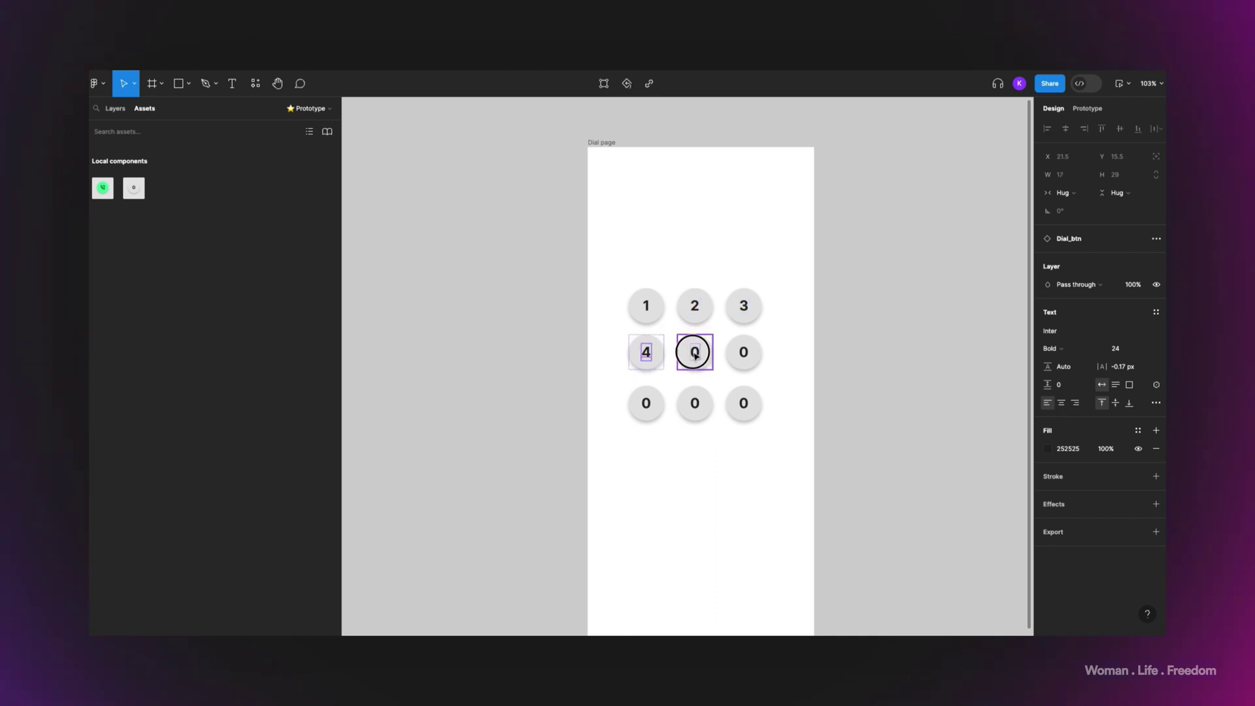
{"action": "type", "text": "5"}
{"action": "key", "text": "Escape"}
{"action": "key", "text": "5"}
{"action": "left_click", "coordinate": [697, 353]}
{"action": "double_click", "coordinate": [696, 353]}
{"action": "double_click", "coordinate": [696, 353]}
{"action": "double_click", "coordinate": [743, 353]}
{"action": "type", "text": "6"}
Label the third row's buttons 7, 8 and 9.
{"action": "double_click", "coordinate": [646, 403]}
{"action": "type", "text": "7"}
{"action": "double_click", "coordinate": [695, 403]}
{"action": "type", "text": "8"}
{"action": "double_click", "coordinate": [742, 404]}
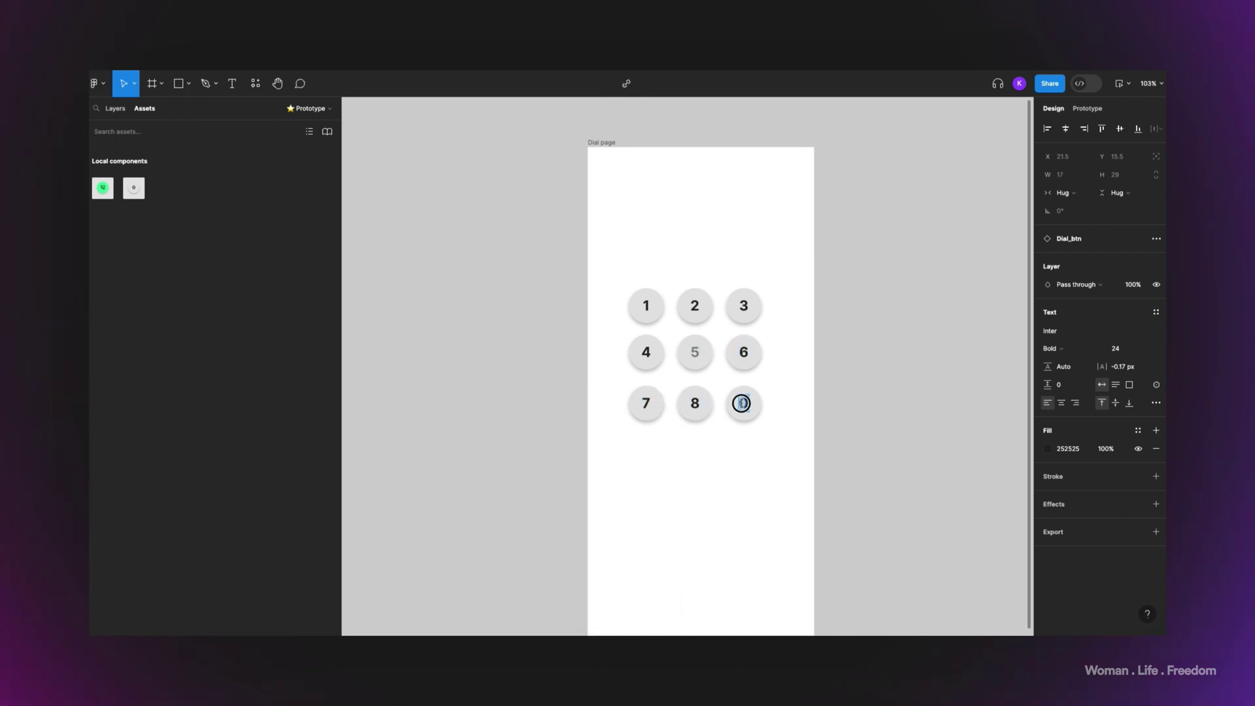
{"action": "type", "text": "9"}
Duplicate the 7-8-9 row beneath itself and replace the copy's 8 and 9 buttons with one Call_btn instance.
{"action": "left_click", "coordinate": [731, 412]}
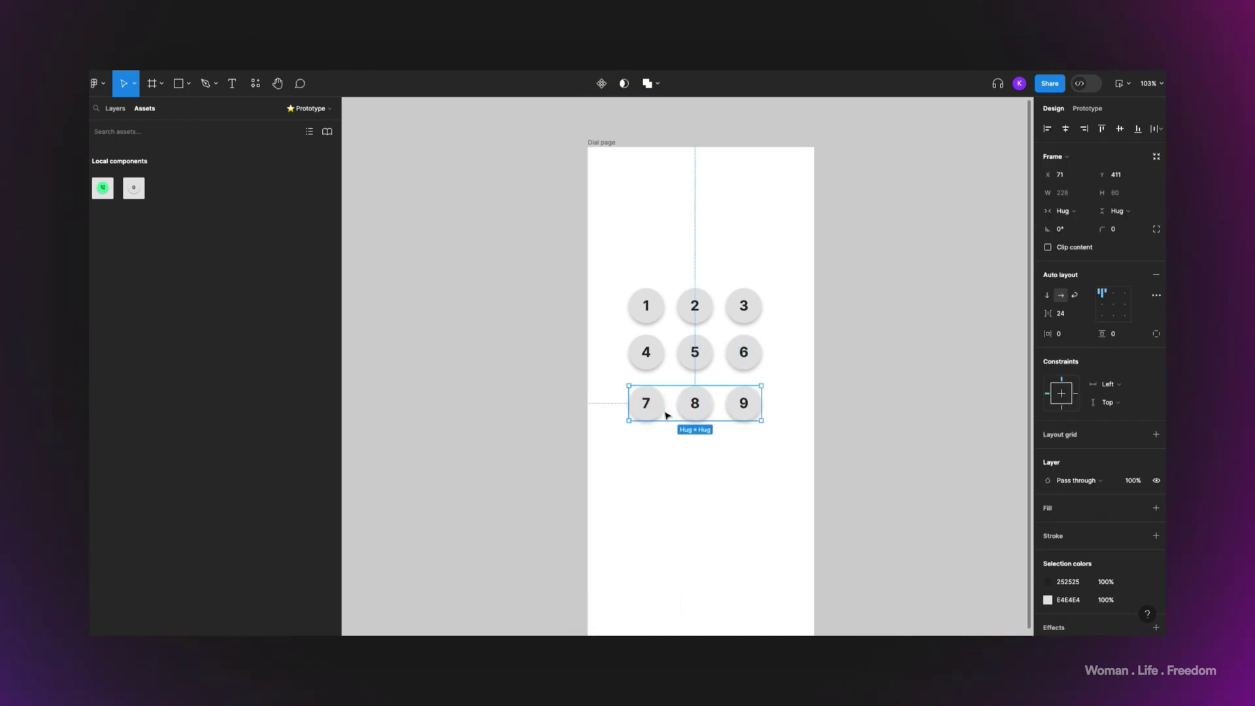
{"action": "left_click_drag", "start_coordinate": [690, 414], "coordinate": [693, 462]}
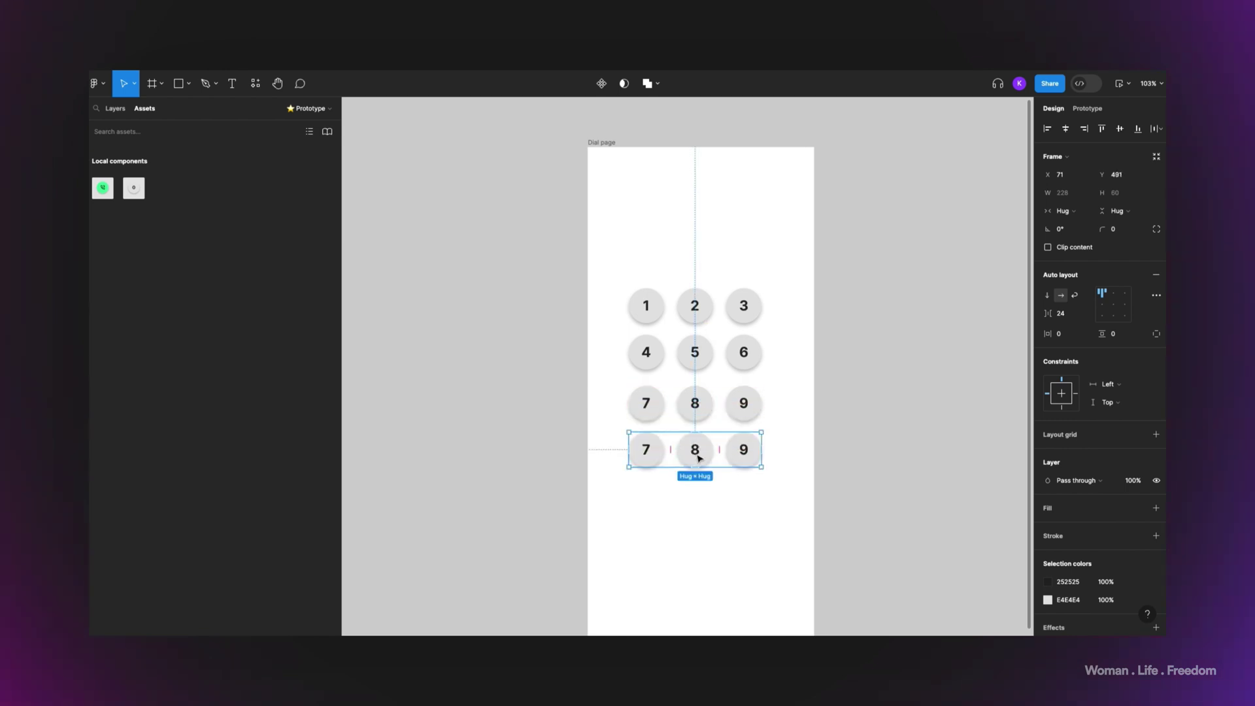
{"action": "left_click_drag", "start_coordinate": [102, 187], "coordinate": [698, 463]}
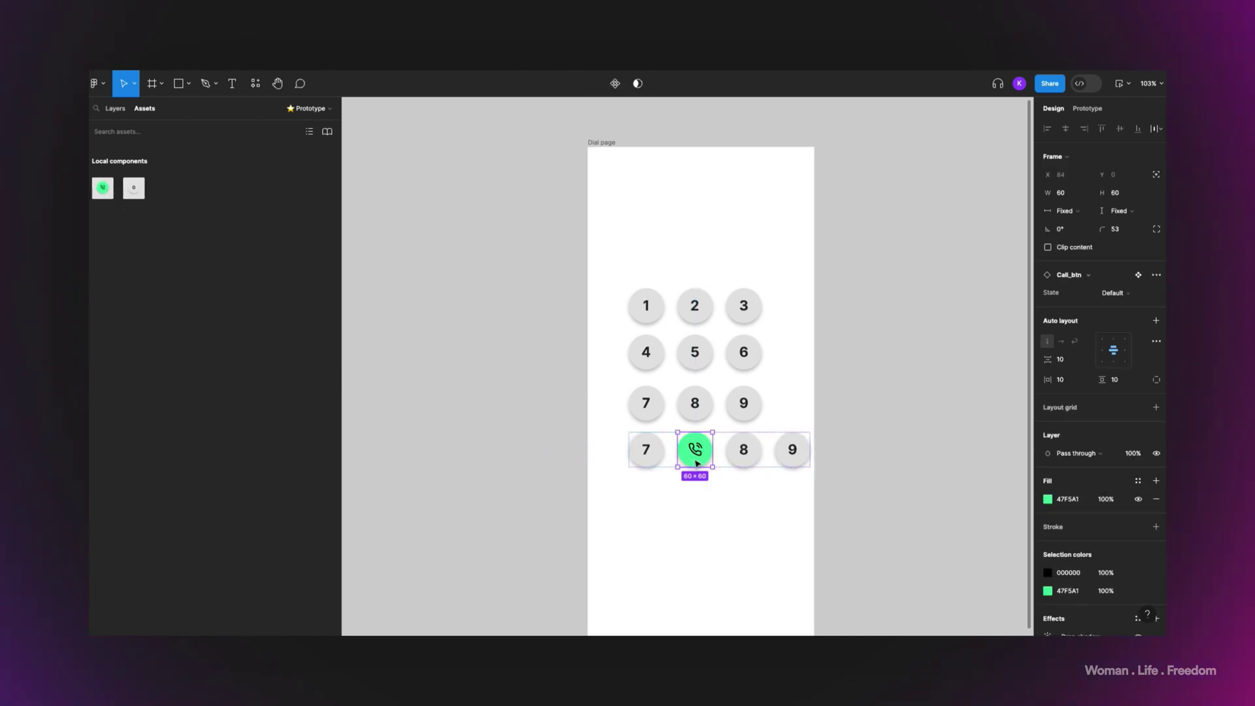
{"action": "left_click", "coordinate": [744, 457]}
{"action": "key", "text": "Delete"}
{"action": "left_click", "coordinate": [746, 458]}
{"action": "key", "text": "Delete"}
Relabel the 7 button in the bottom row beside the call button as 0.
{"action": "left_click", "coordinate": [642, 449]}
{"action": "double_click", "coordinate": [645, 450]}
{"action": "double_click", "coordinate": [646, 450]}
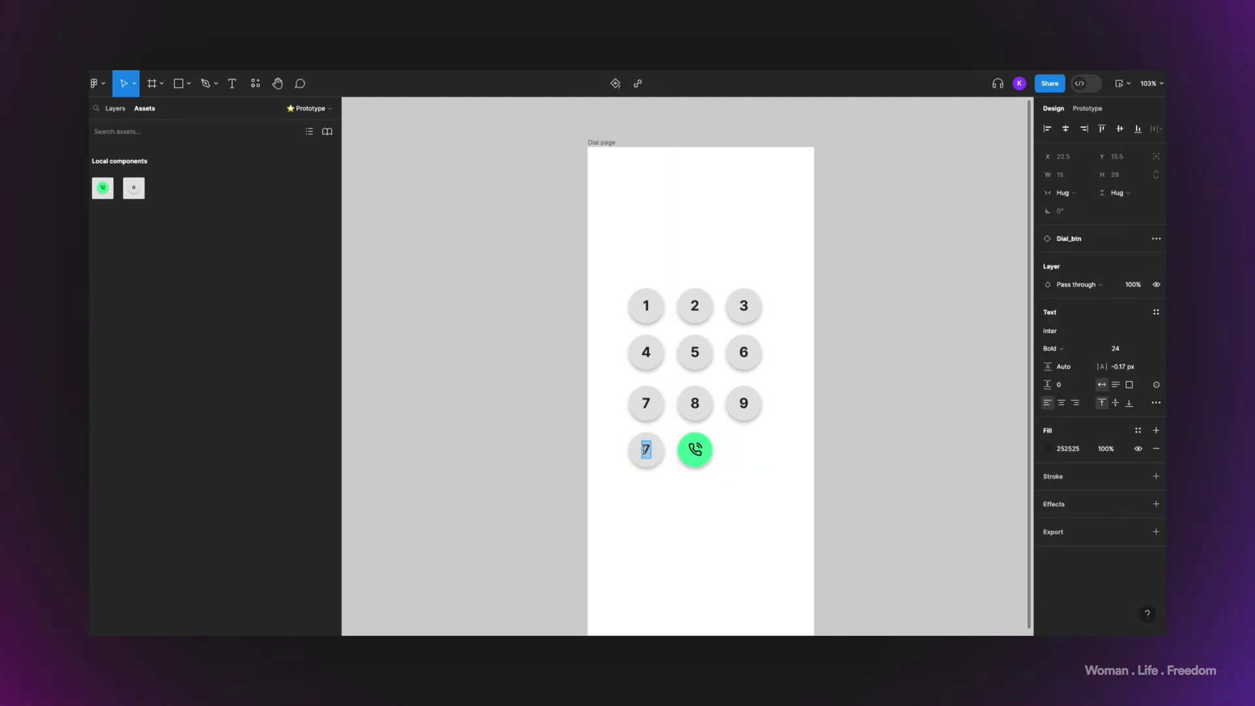
{"action": "type", "text": "0"}
{"action": "key", "text": "Escape"}
Wrap the four button rows in a vertical auto layout with 24 spacing and place it in the Dial page's lower half.
{"action": "left_click_drag", "start_coordinate": [890, 279], "coordinate": [634, 489]}
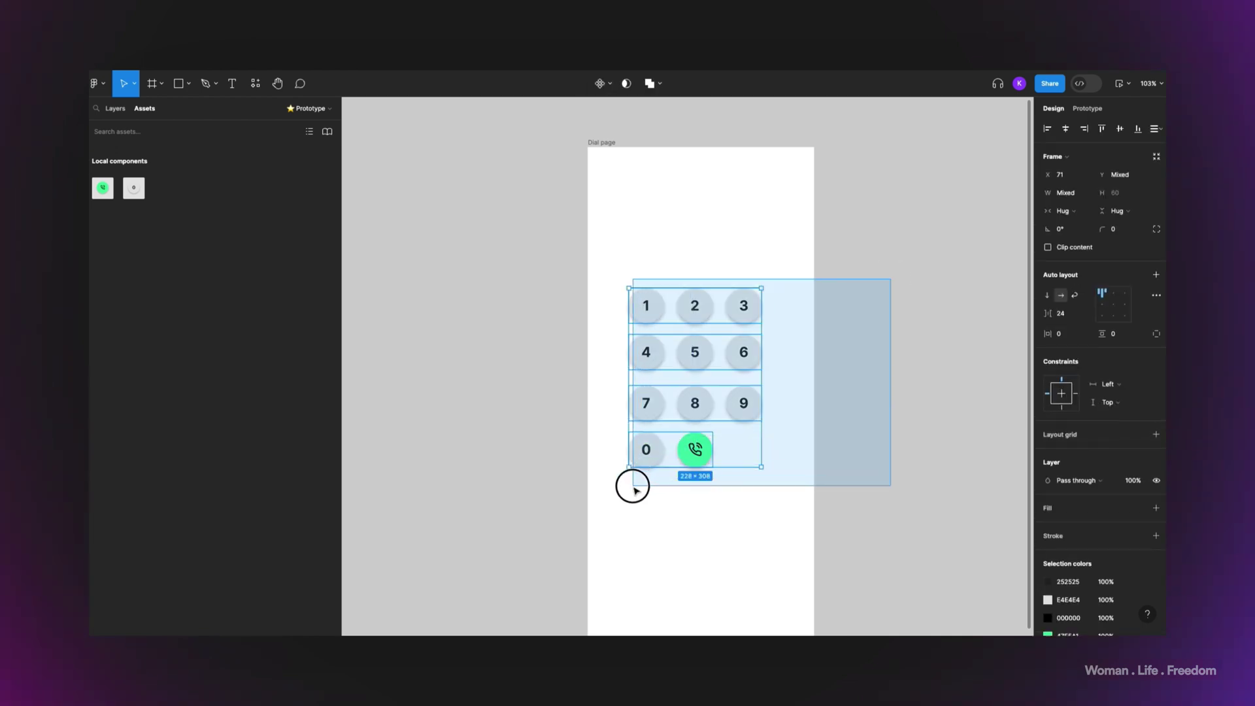
{"action": "left_click_drag", "start_coordinate": [634, 487], "coordinate": [635, 487]}
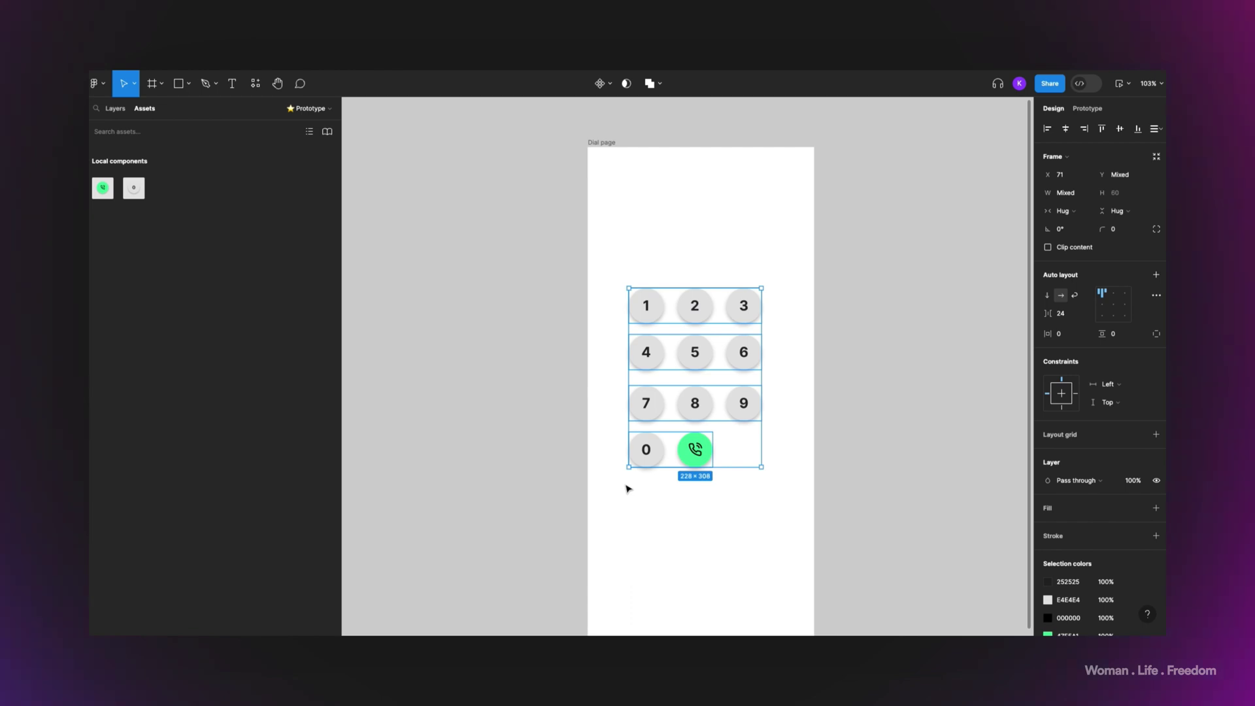
{"action": "key", "text": "shift+a"}
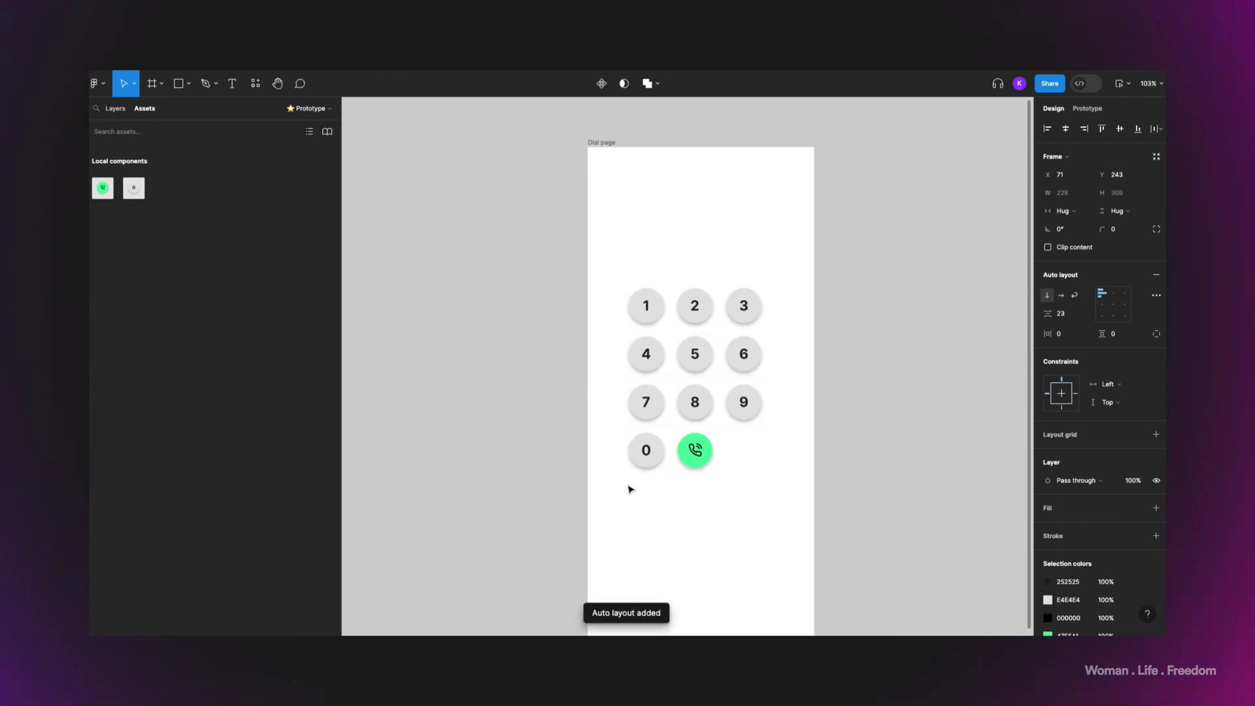
{"action": "left_click", "coordinate": [1070, 318]}
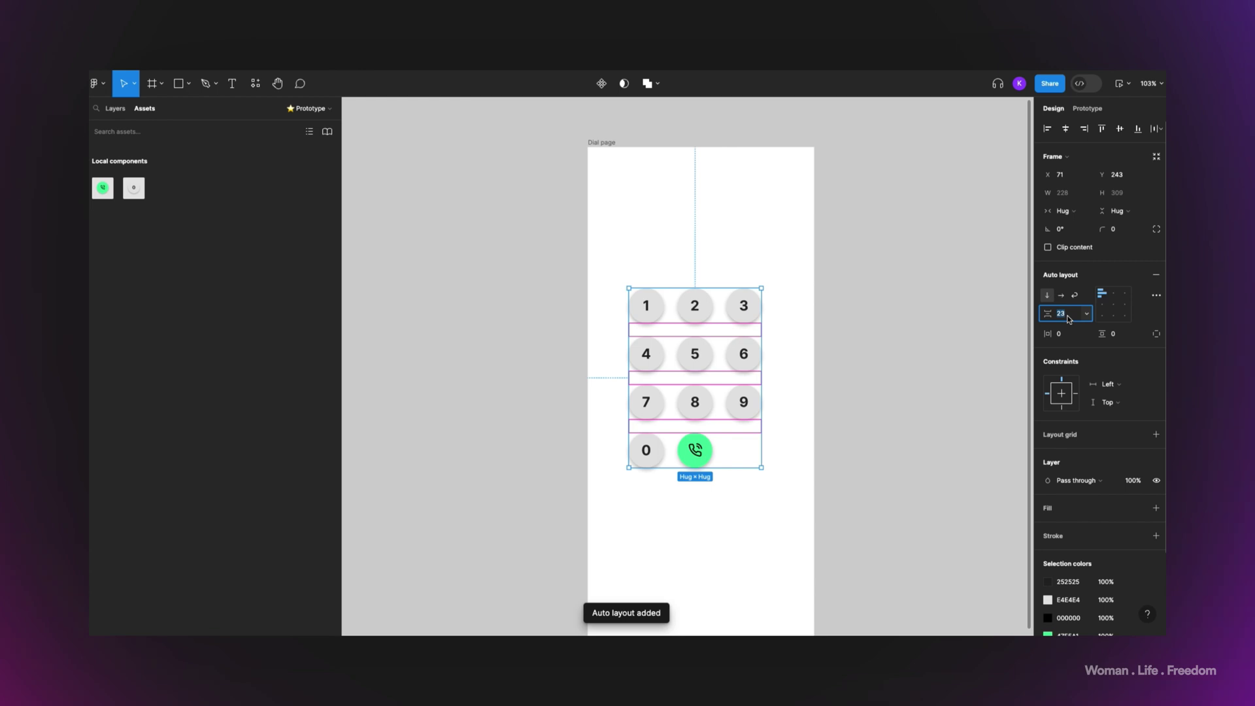
{"action": "type", "text": "2"}
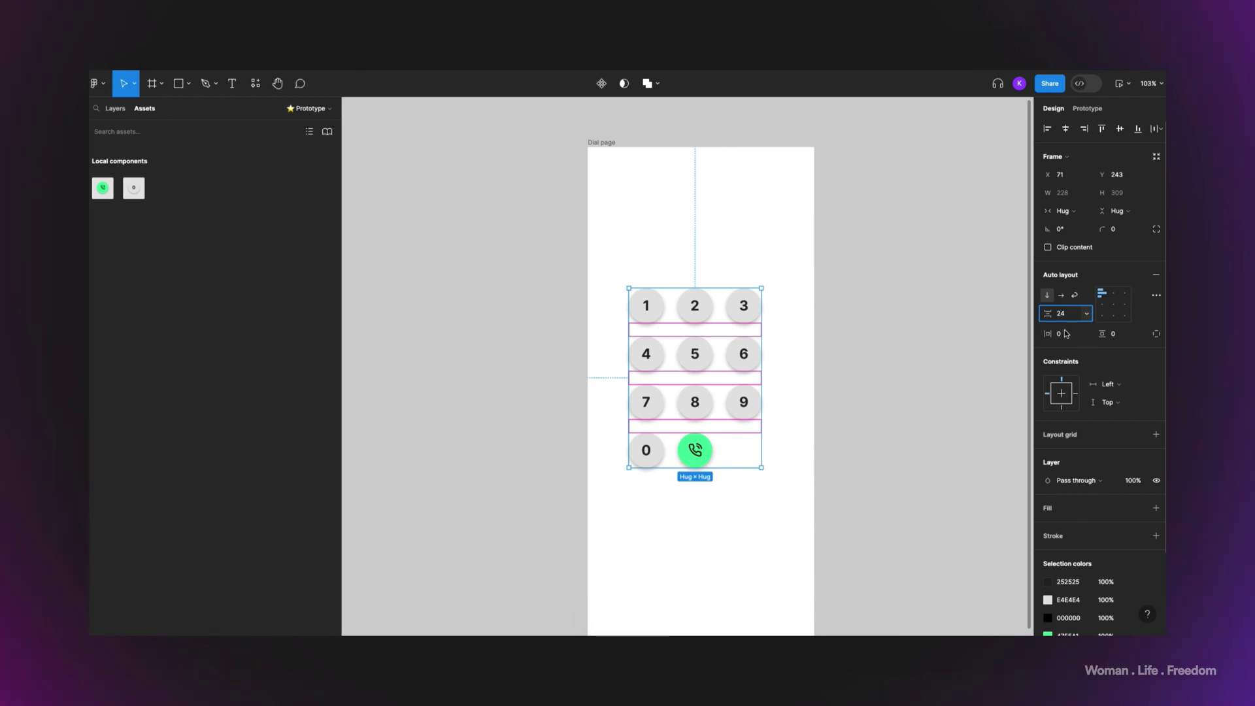
{"action": "key", "text": "Return"}
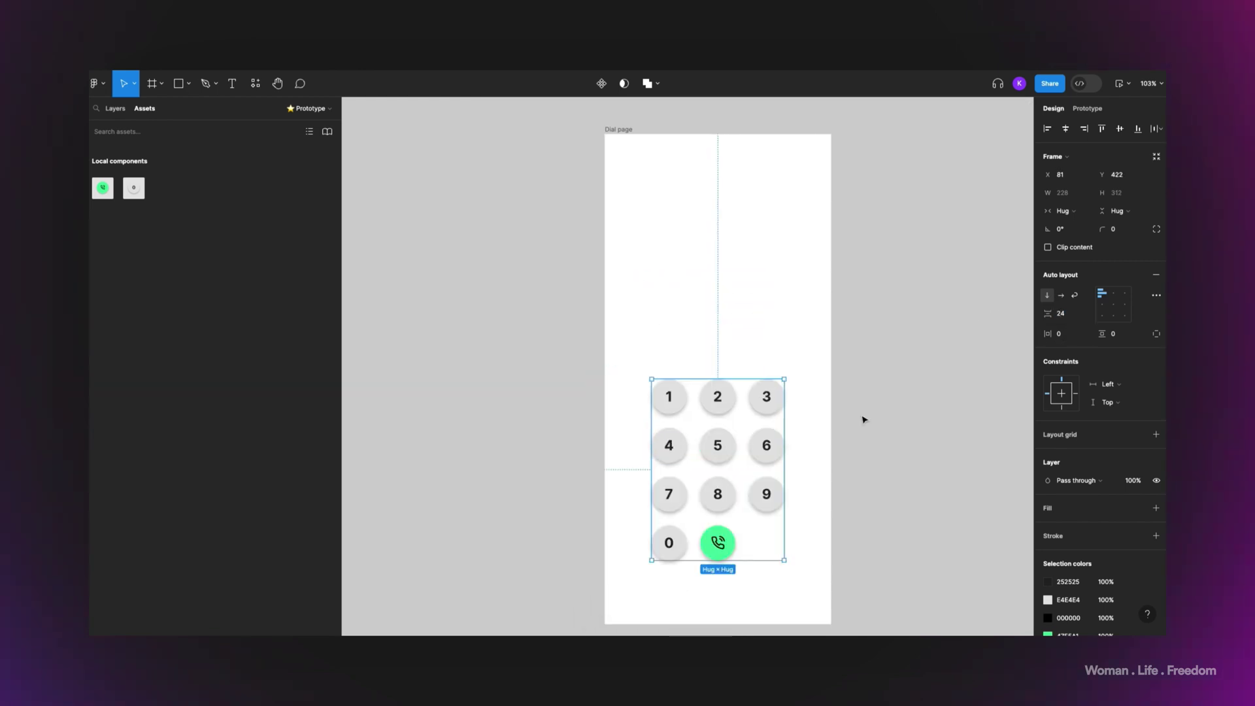
Add the placeholder text 234324 above the dial pad and set its font size to 36.
{"action": "left_click", "coordinate": [232, 92]}
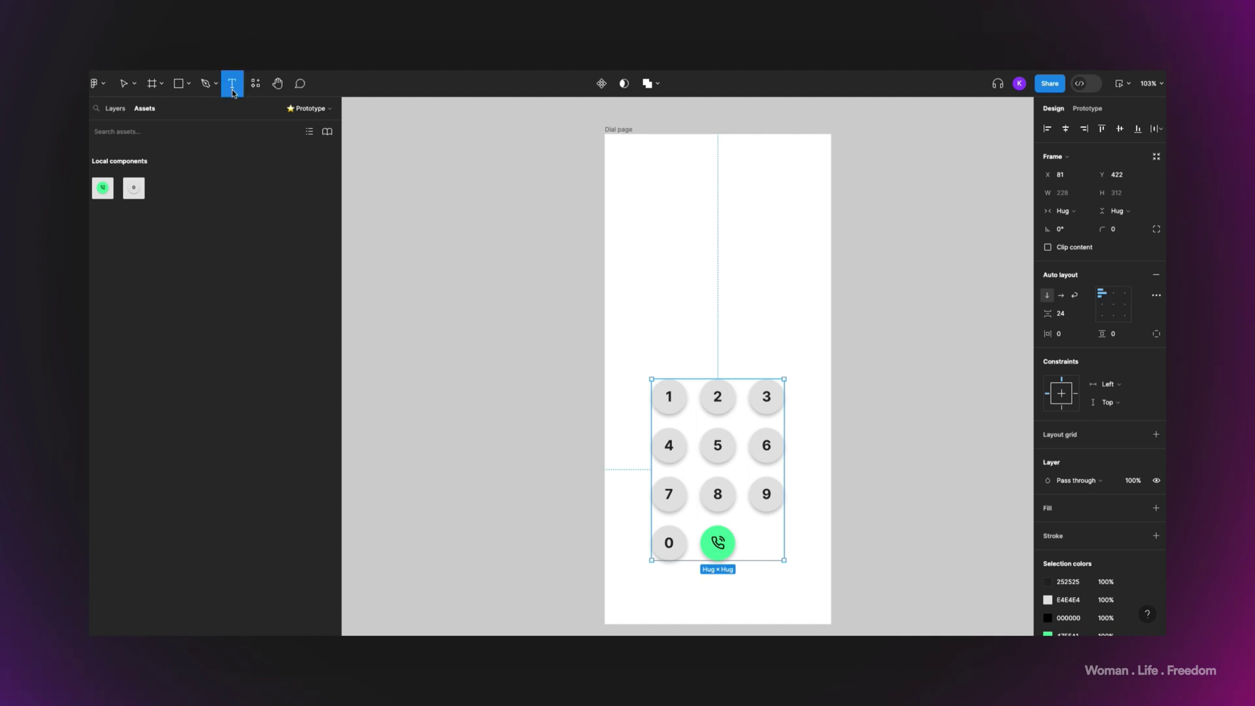
{"action": "left_click", "coordinate": [705, 326]}
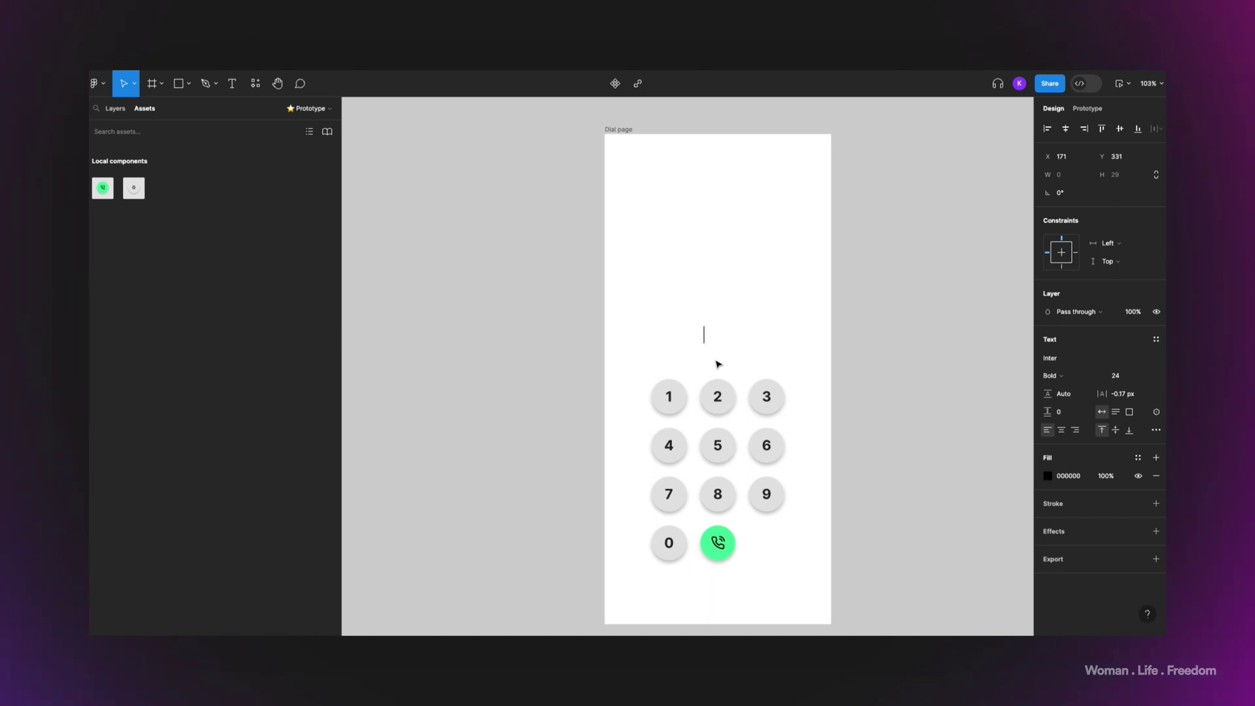
{"action": "type", "text": "234324"}
{"action": "key", "text": "Escape"}
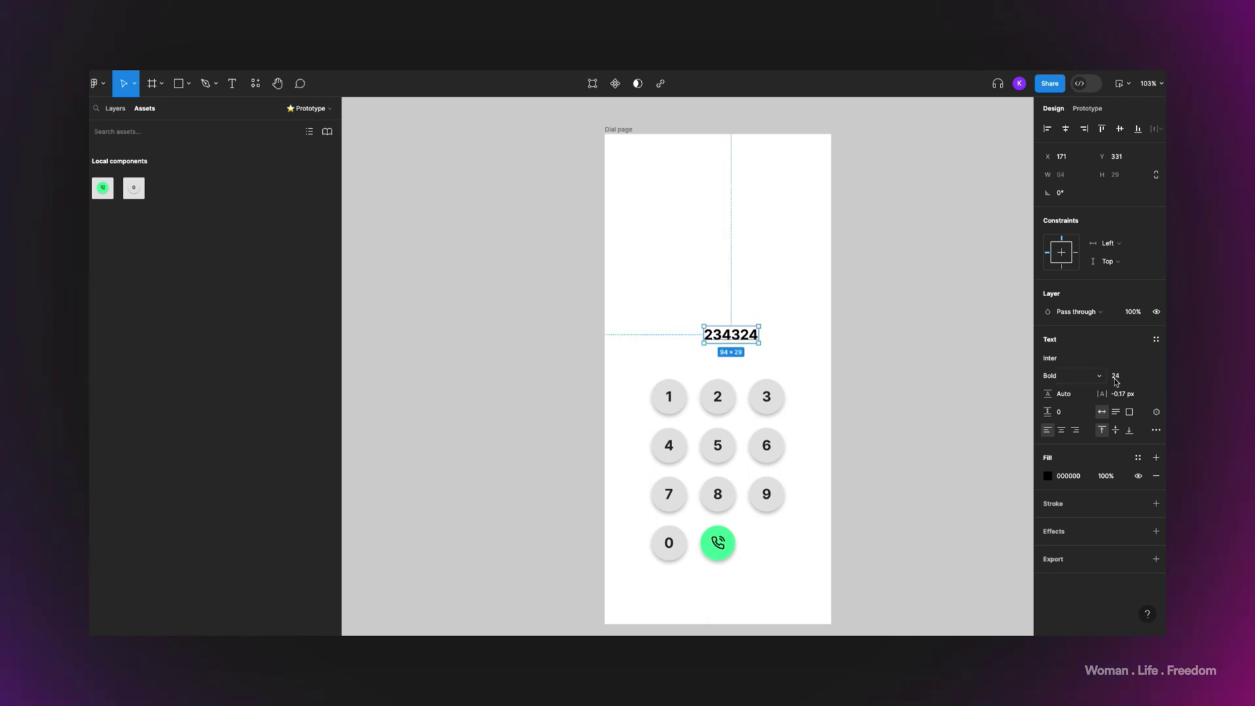
{"action": "left_click", "coordinate": [1143, 377]}
{"action": "left_click", "coordinate": [1143, 402]}
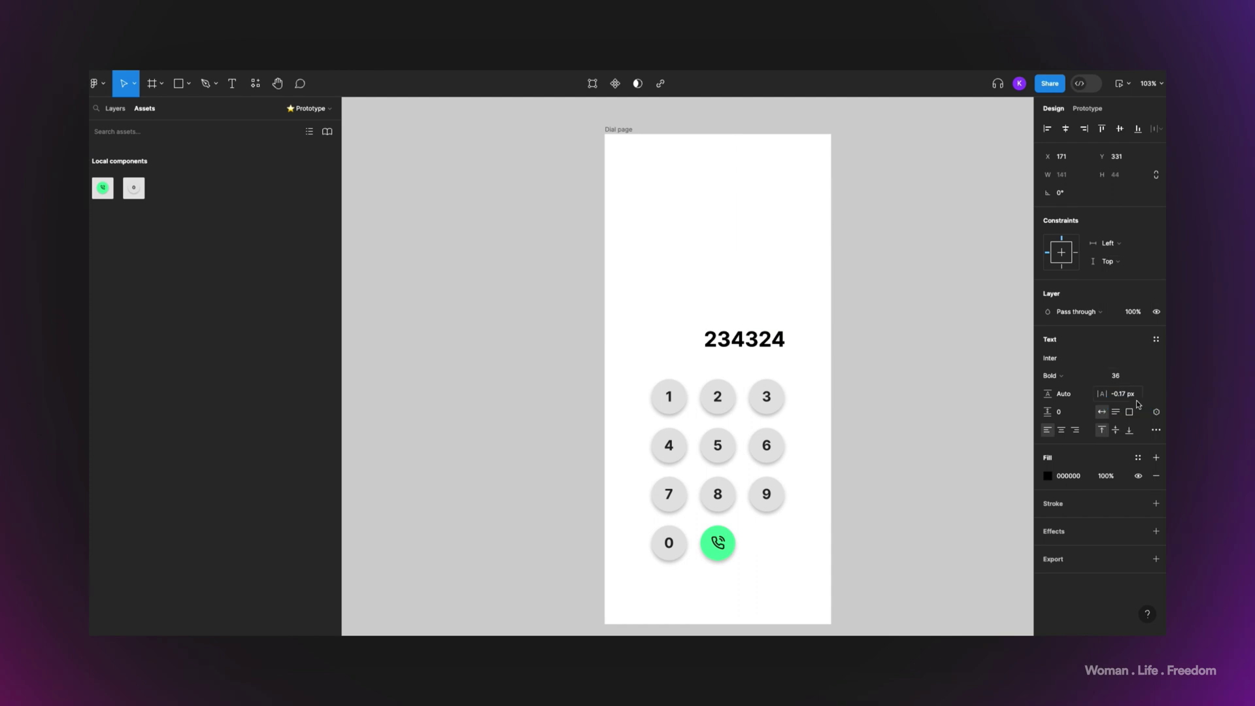
Center-align the 234324 text and center it horizontally on the Dial page, just above the button grid.
{"action": "left_click_drag", "start_coordinate": [756, 339], "coordinate": [732, 338]}
{"action": "left_click", "coordinate": [1062, 432]}
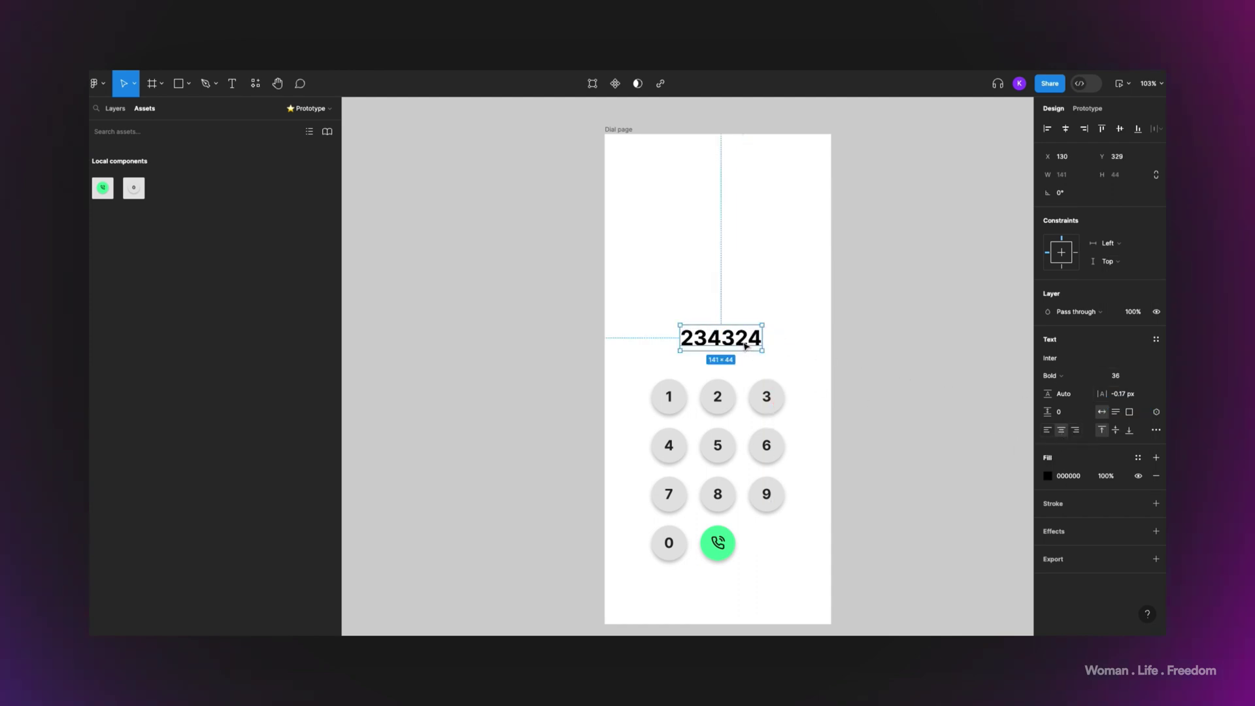
{"action": "left_click", "coordinate": [1066, 129]}
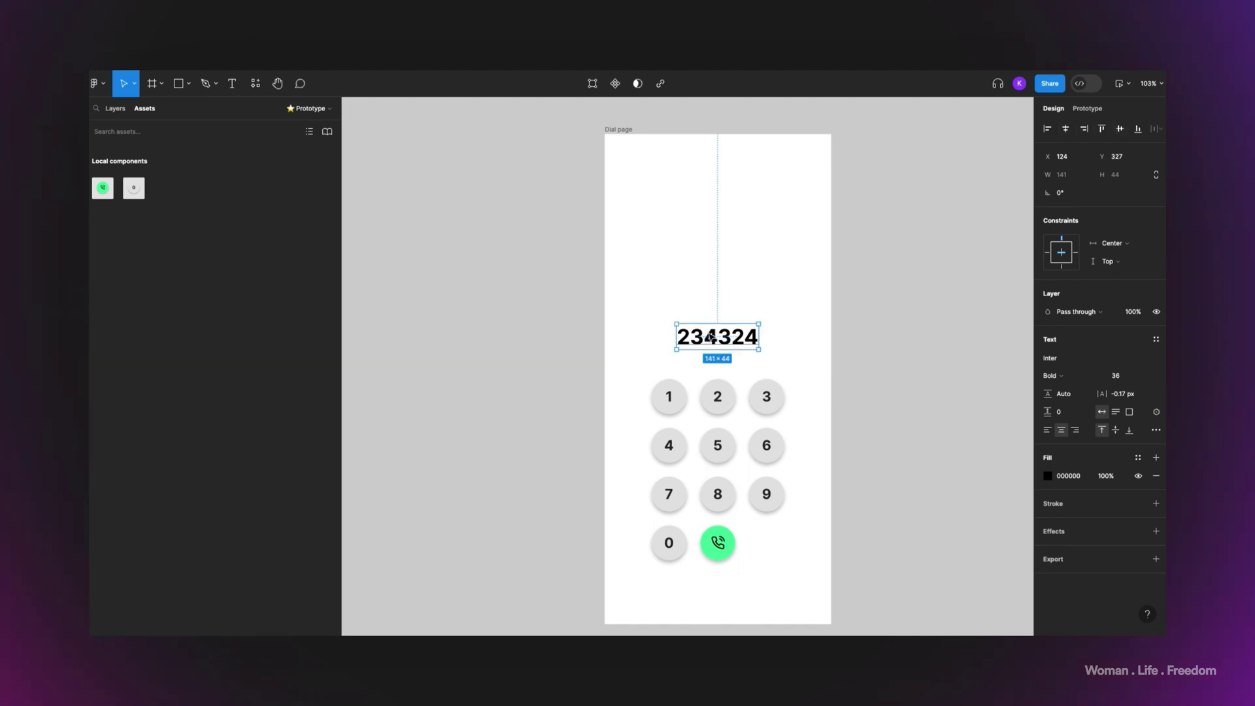
{"action": "left_click", "coordinate": [943, 301]}
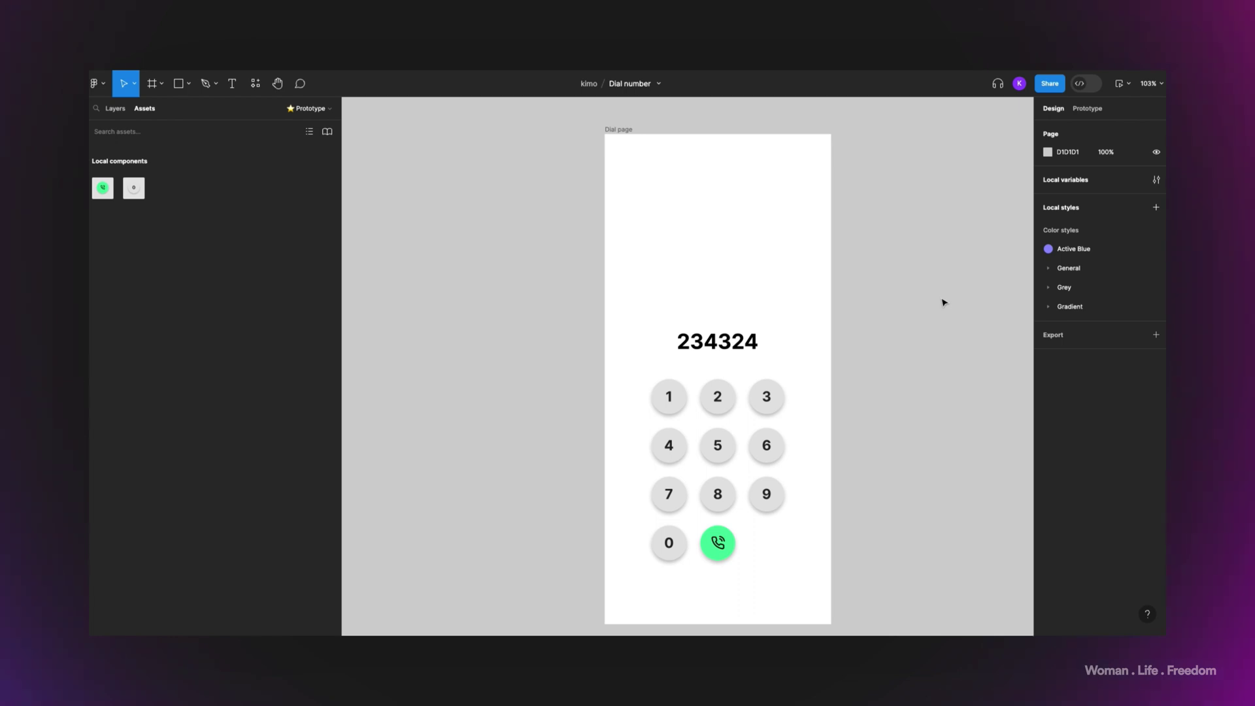
{"action": "scroll", "coordinate": [851, 370], "scroll_direction": "up", "scroll_amount": 1}
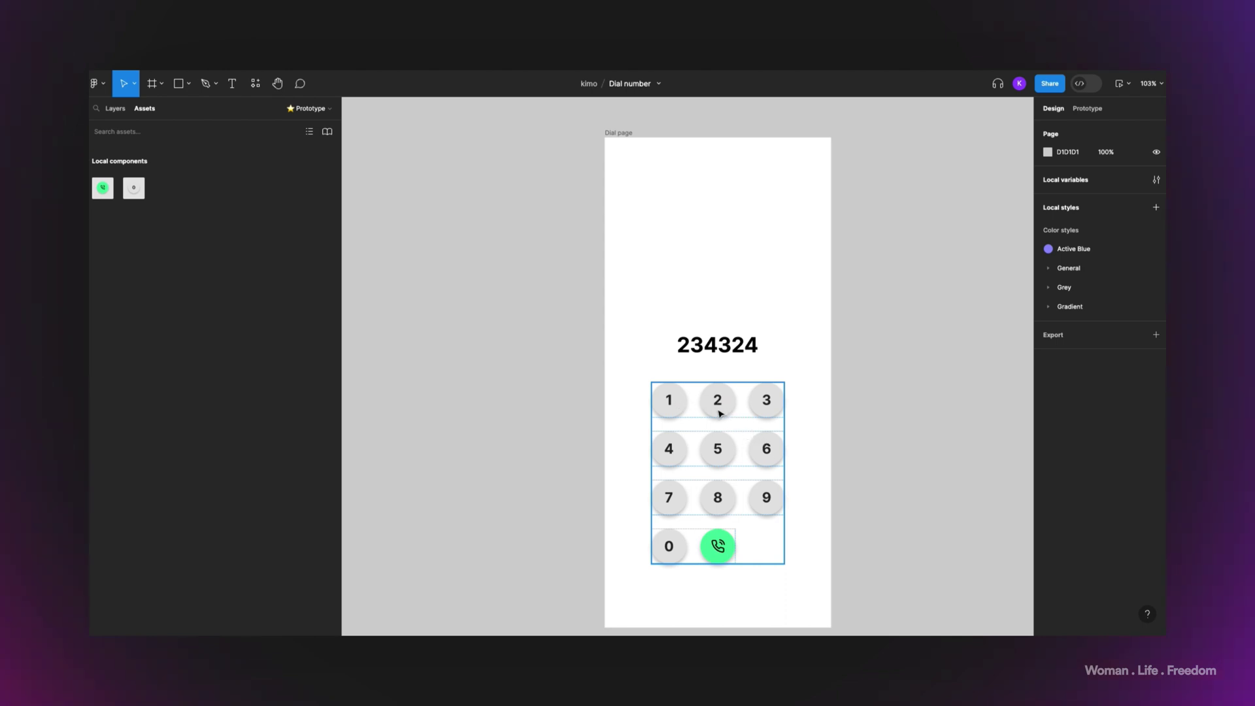
{"action": "left_click", "coordinate": [731, 354]}
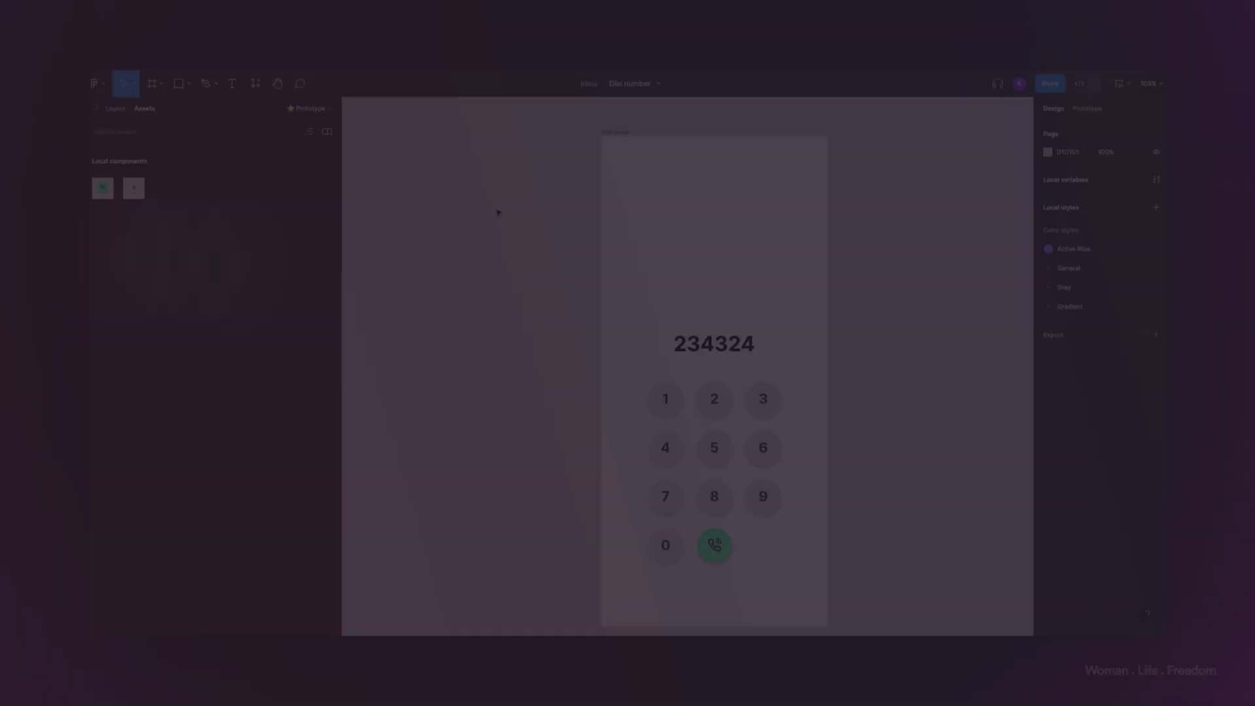
{"action": "left_click", "coordinate": [475, 333]}
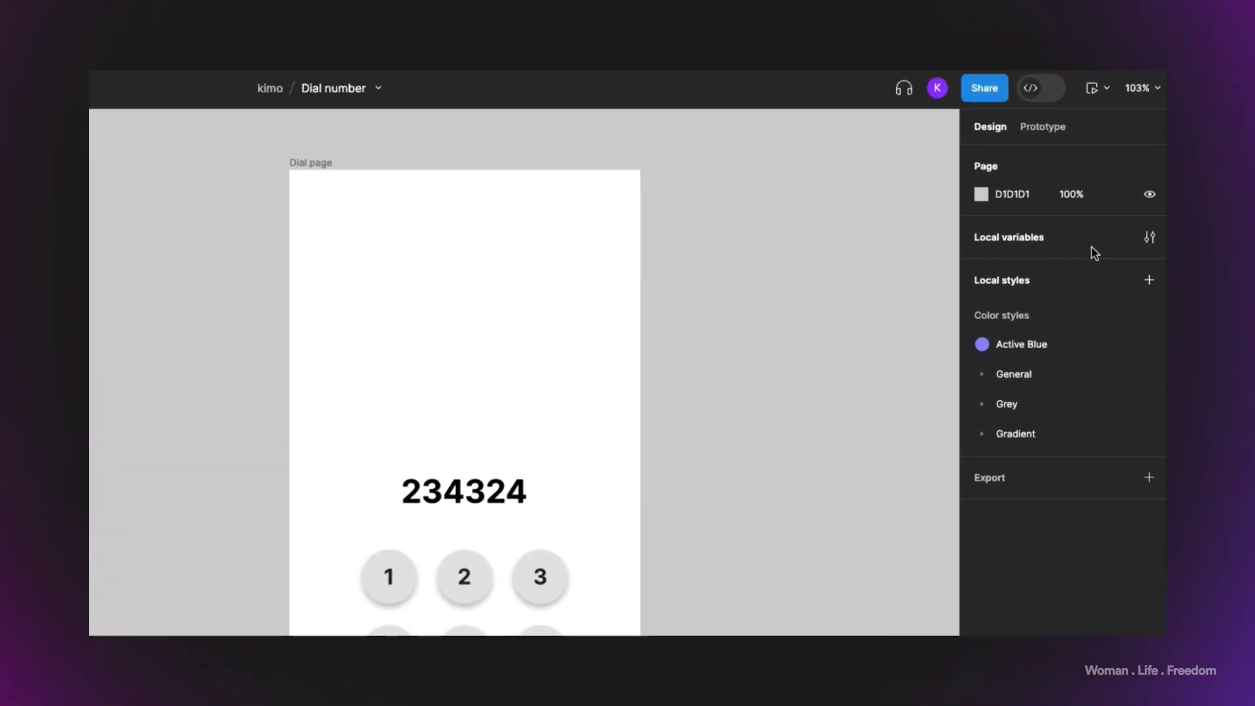
Create a local string variable named btn1 with the value 1 in the Dial pad collection.
{"action": "left_click", "coordinate": [1150, 238]}
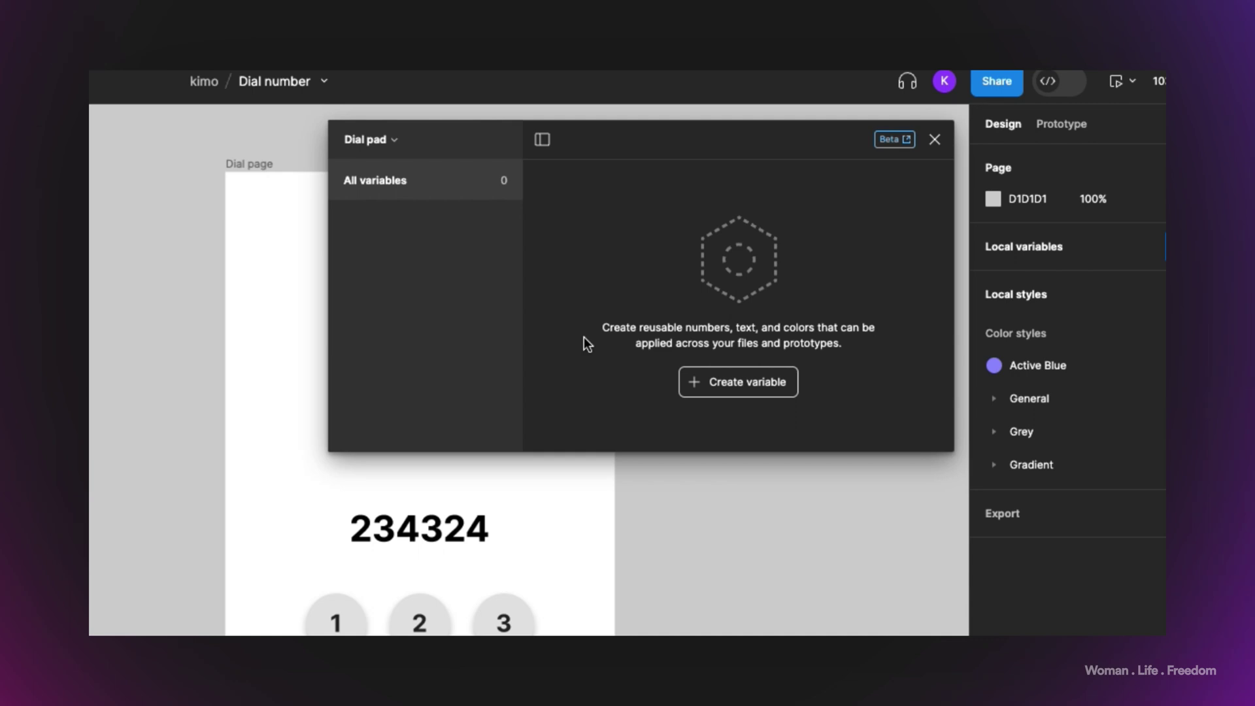
{"action": "left_click", "coordinate": [724, 383]}
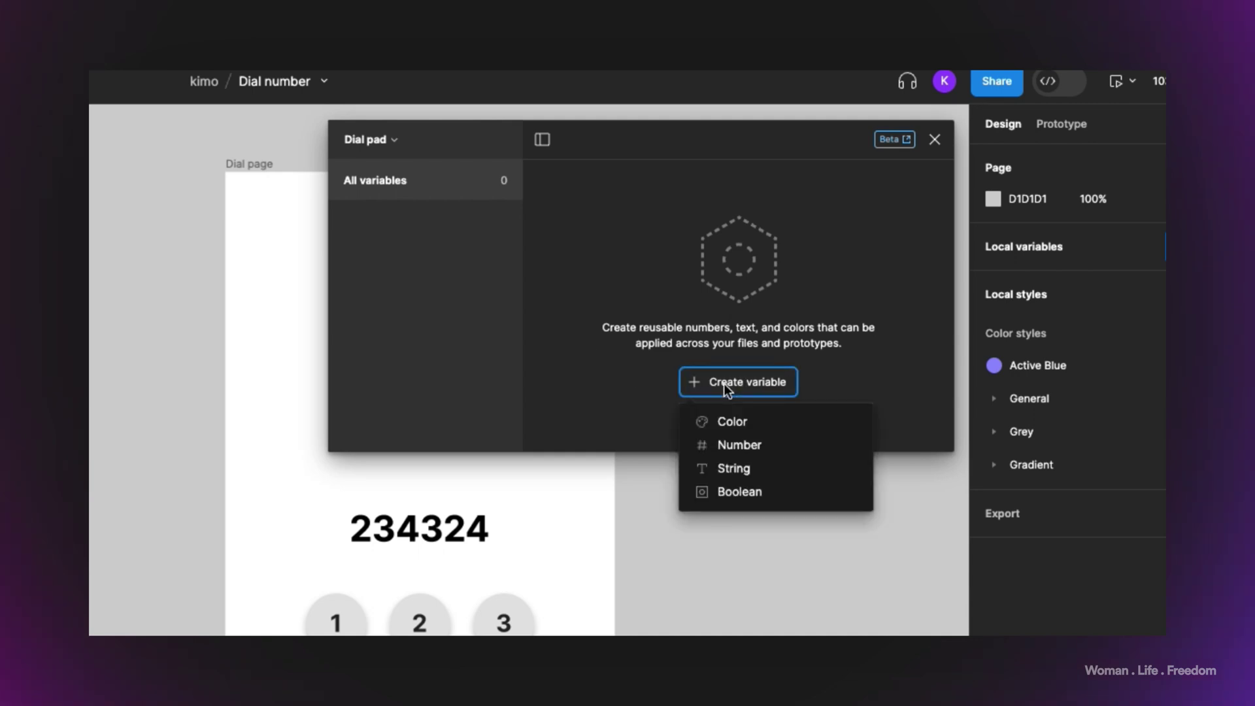
{"action": "left_click", "coordinate": [730, 468]}
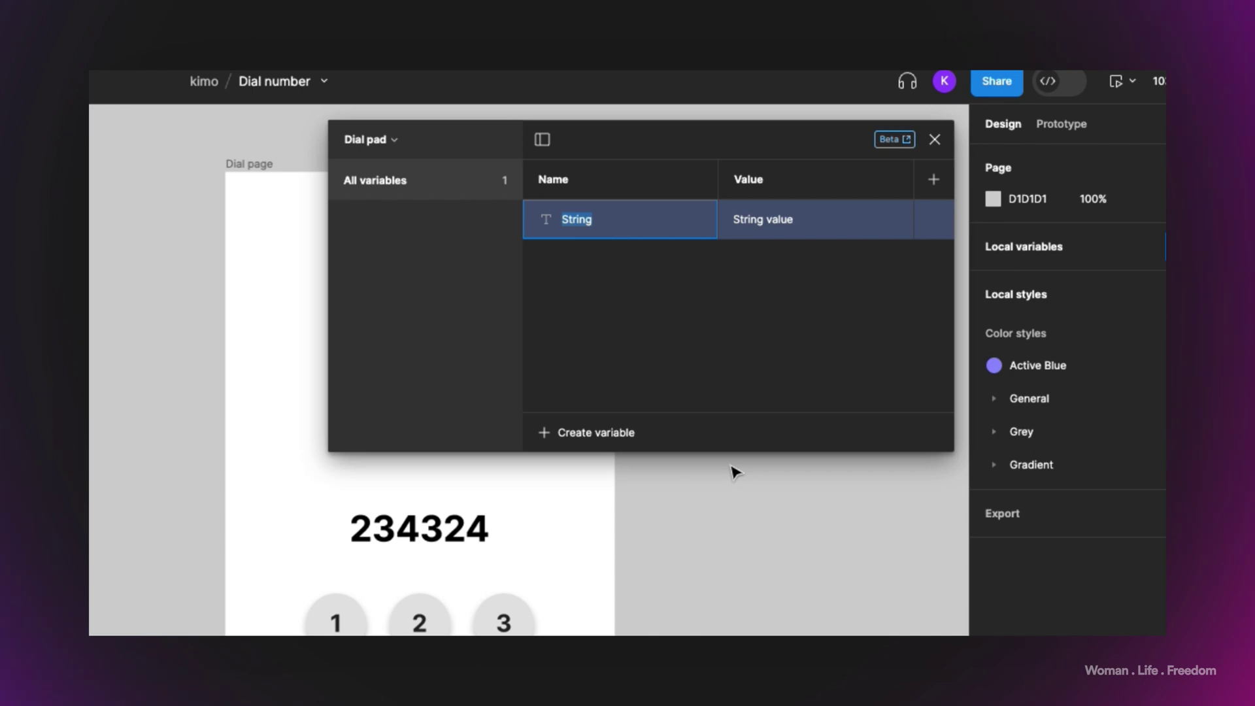
{"action": "type", "text": "btn1"}
{"action": "key", "text": "Tab"}
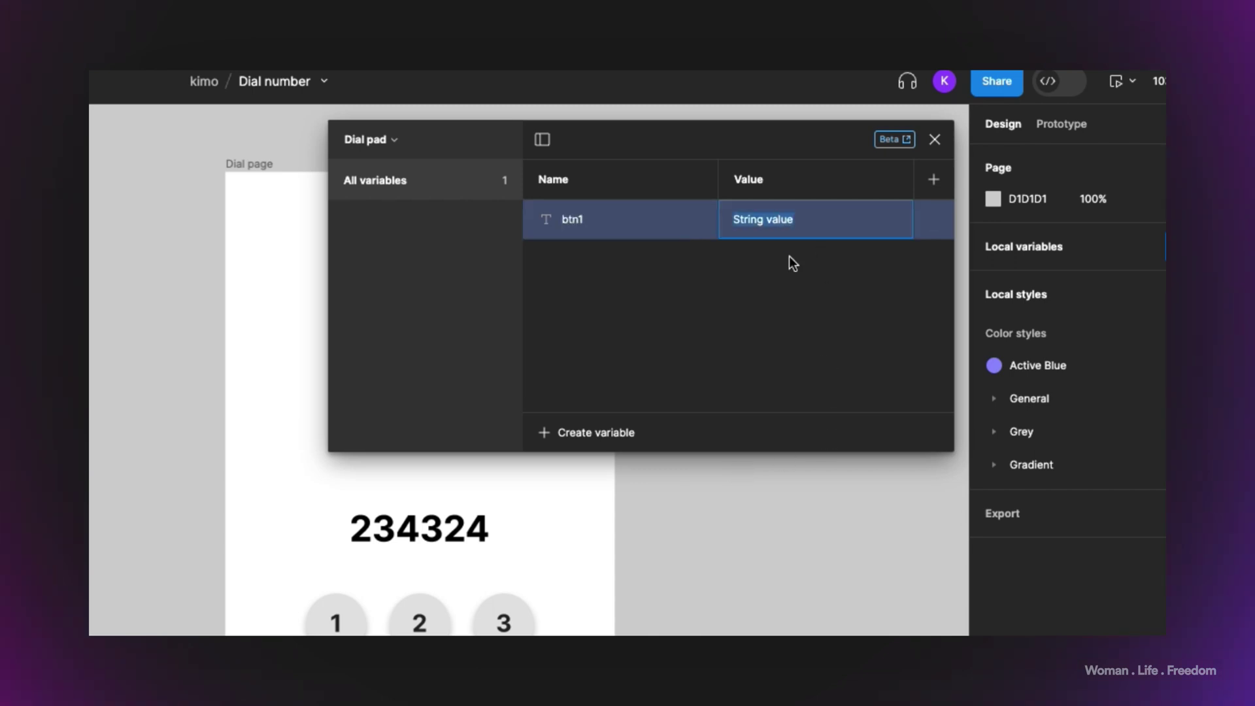
{"action": "type", "text": "1"}
{"action": "key", "text": "Return"}
Rename the btn1 variable as "btn 1", with a space before the digit.
{"action": "double_click", "coordinate": [579, 221]}
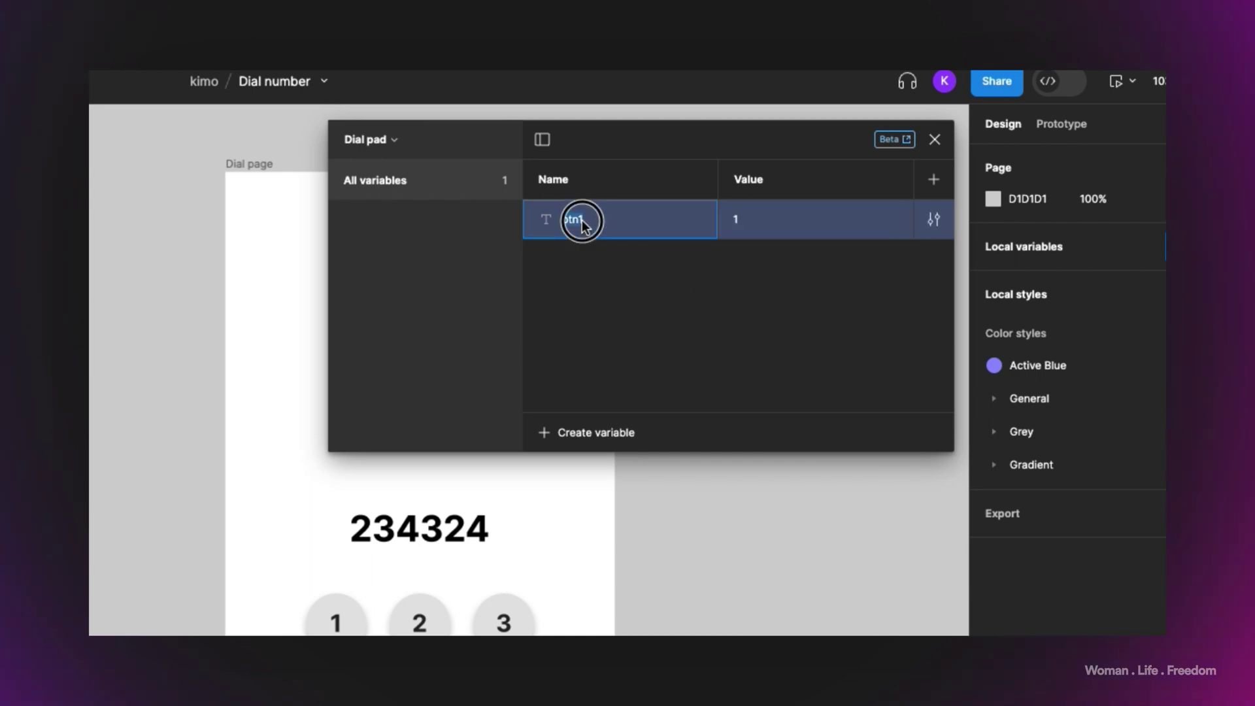
{"action": "key", "text": "Return"}
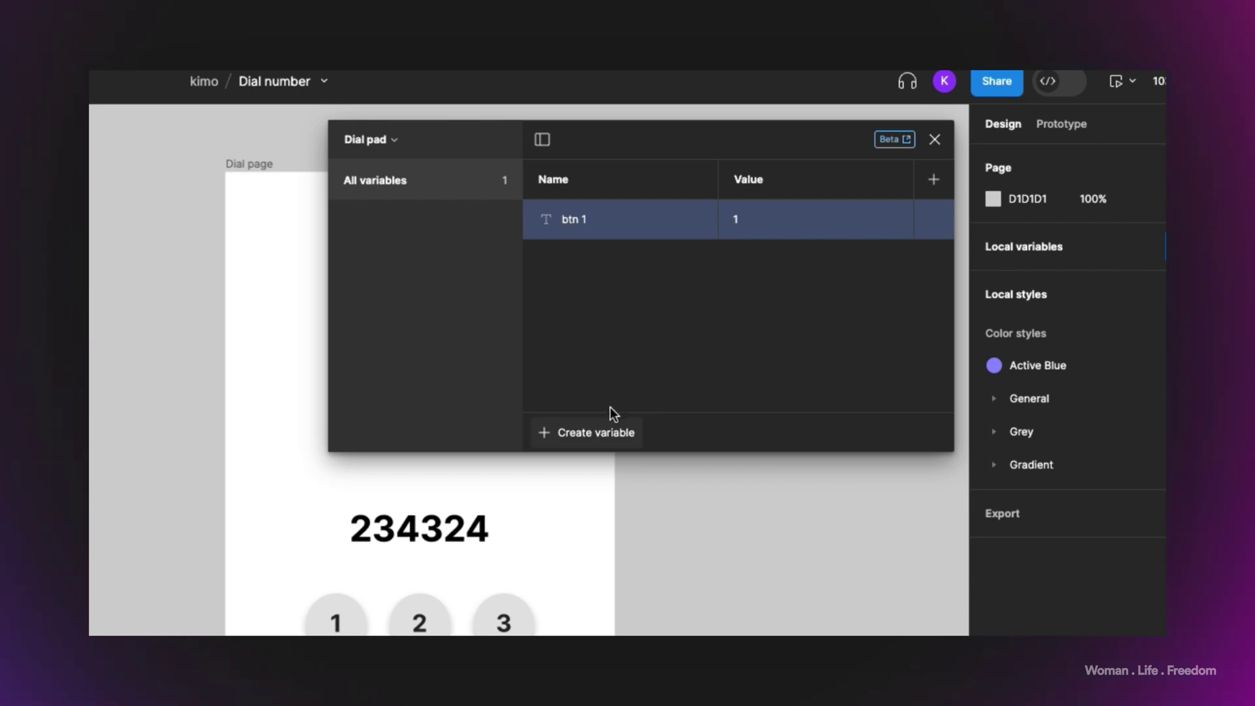
{"action": "double_click", "coordinate": [585, 221]}
Add a second string variable named "btn 2" with the value 2.
{"action": "left_click", "coordinate": [622, 443]}
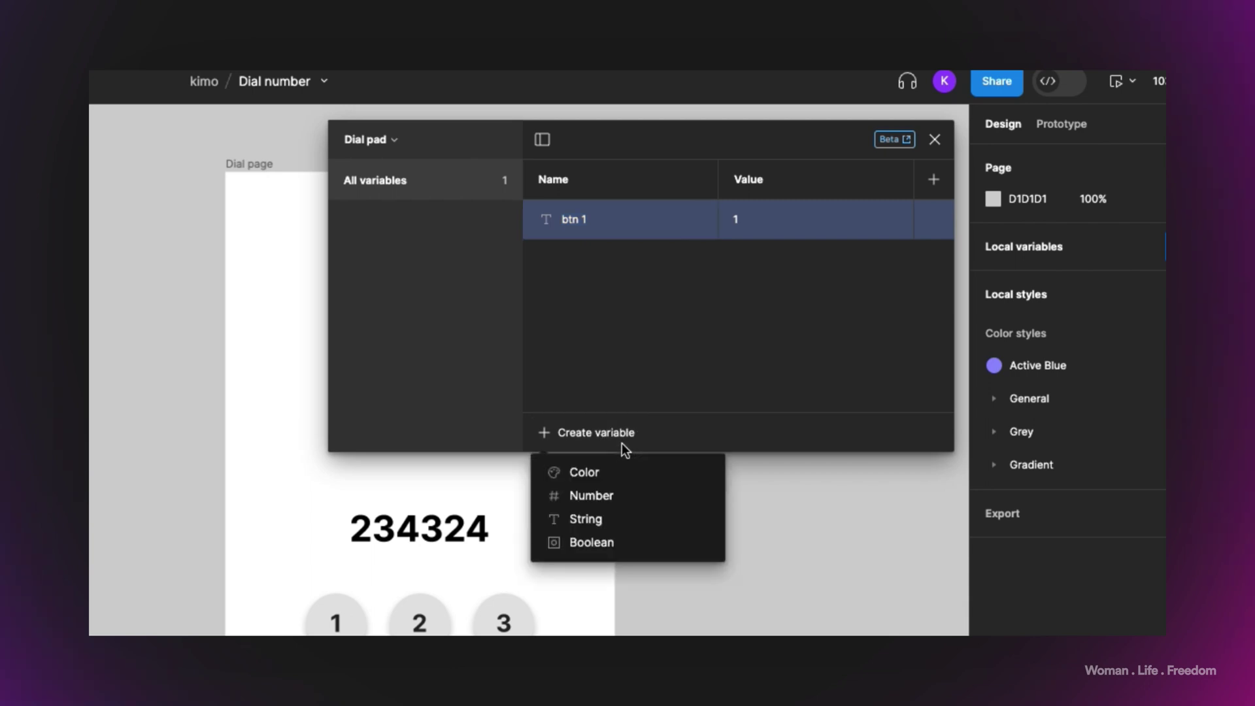
{"action": "left_click", "coordinate": [615, 518]}
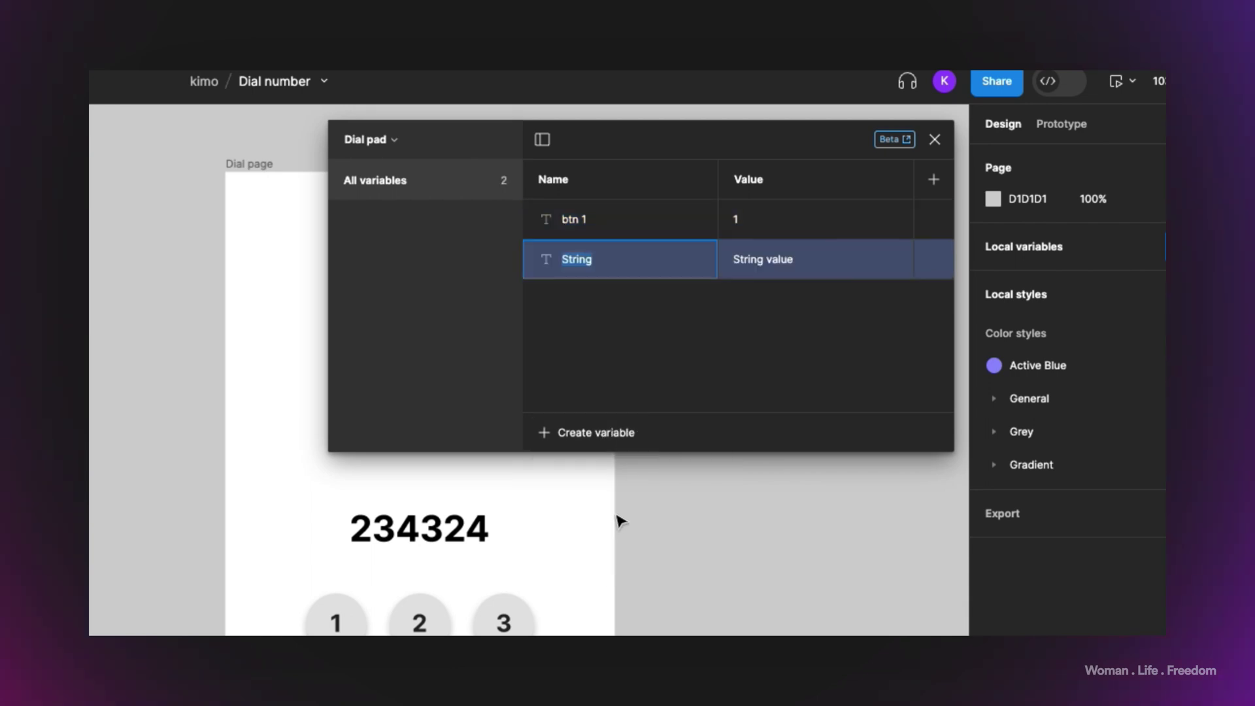
{"action": "type", "text": "btn 2"}
{"action": "double_click", "coordinate": [774, 251]}
{"action": "type", "text": "2"}
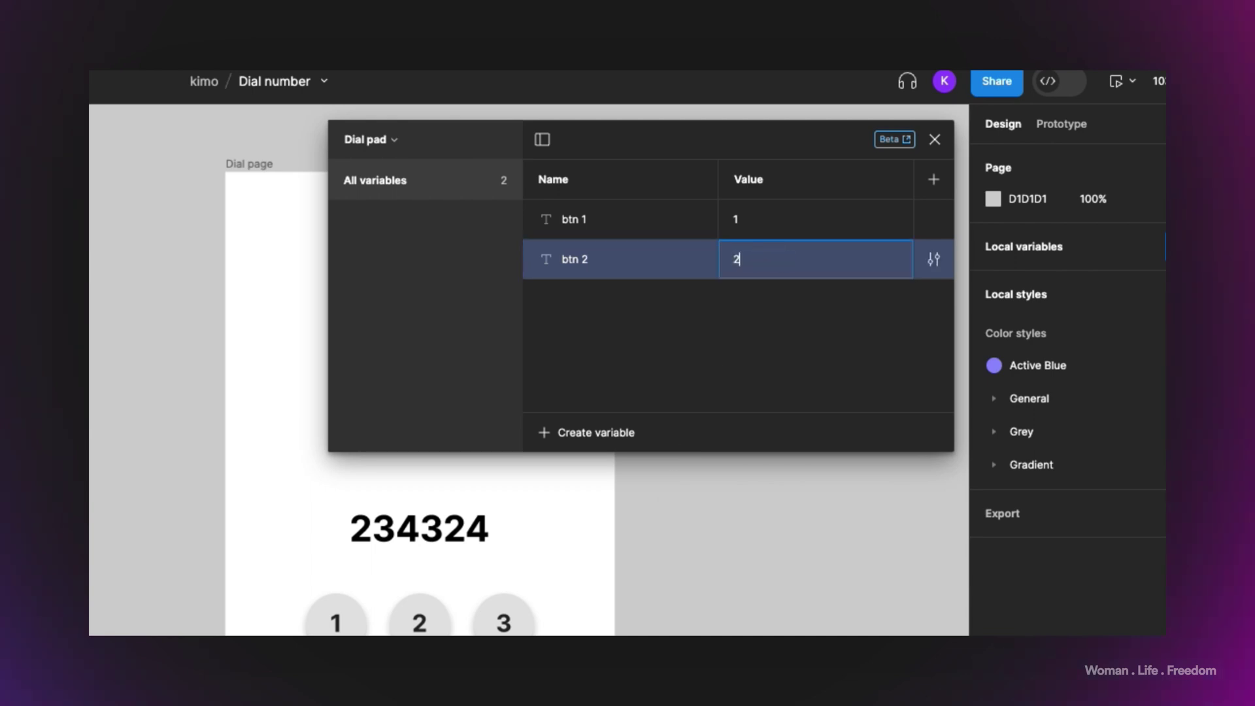
Add string variables "btn 3", "btn 4" and "btn5" with the values 3, 4 and 5.
{"action": "left_click", "coordinate": [596, 433]}
{"action": "type", "text": "btn"}
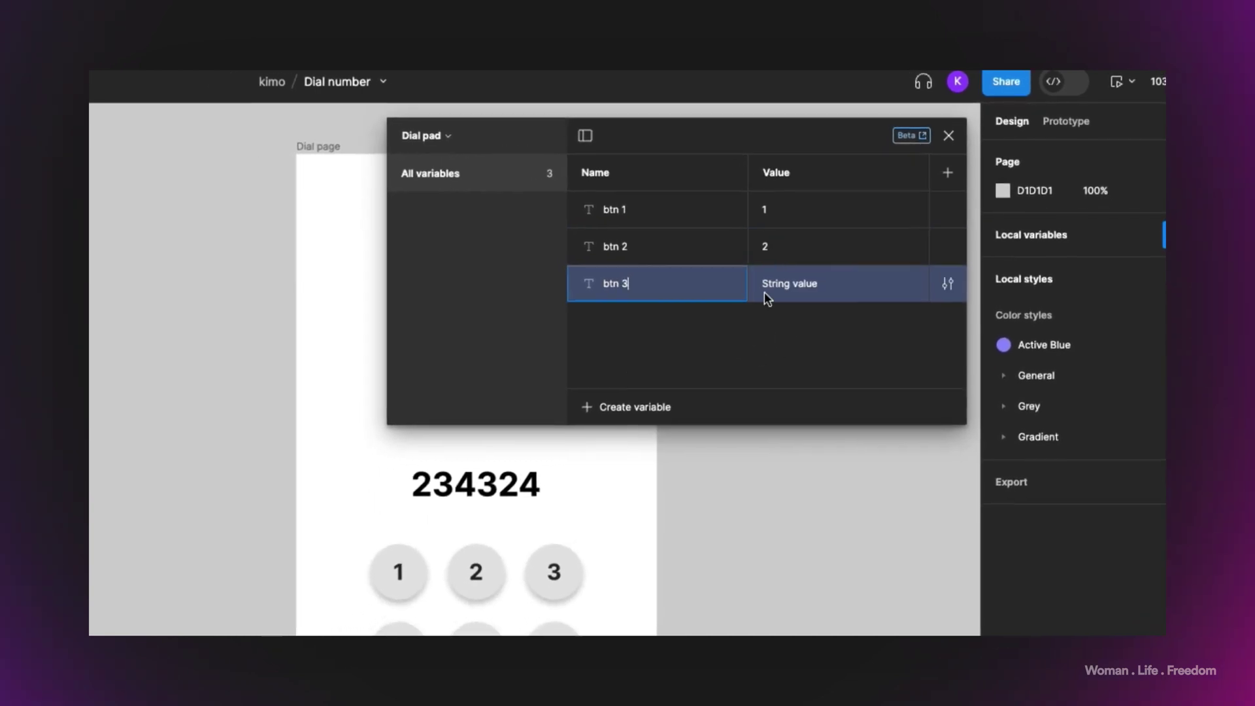
{"action": "type", "text": " 3"}
{"action": "left_click", "coordinate": [595, 432]}
{"action": "type", "text": "btn 4"}
{"action": "left_click", "coordinate": [596, 432]}
{"action": "type", "text": "btn55"}
Add string variables "btn6", "btn 7", "btn 8" and "btn 9" with the values 6, 7, 8 and 9.
{"action": "left_click", "coordinate": [688, 372]}
{"action": "type", "text": "btn6"}
{"action": "left_click", "coordinate": [688, 371]}
{"action": "type", "text": "btn 7"}
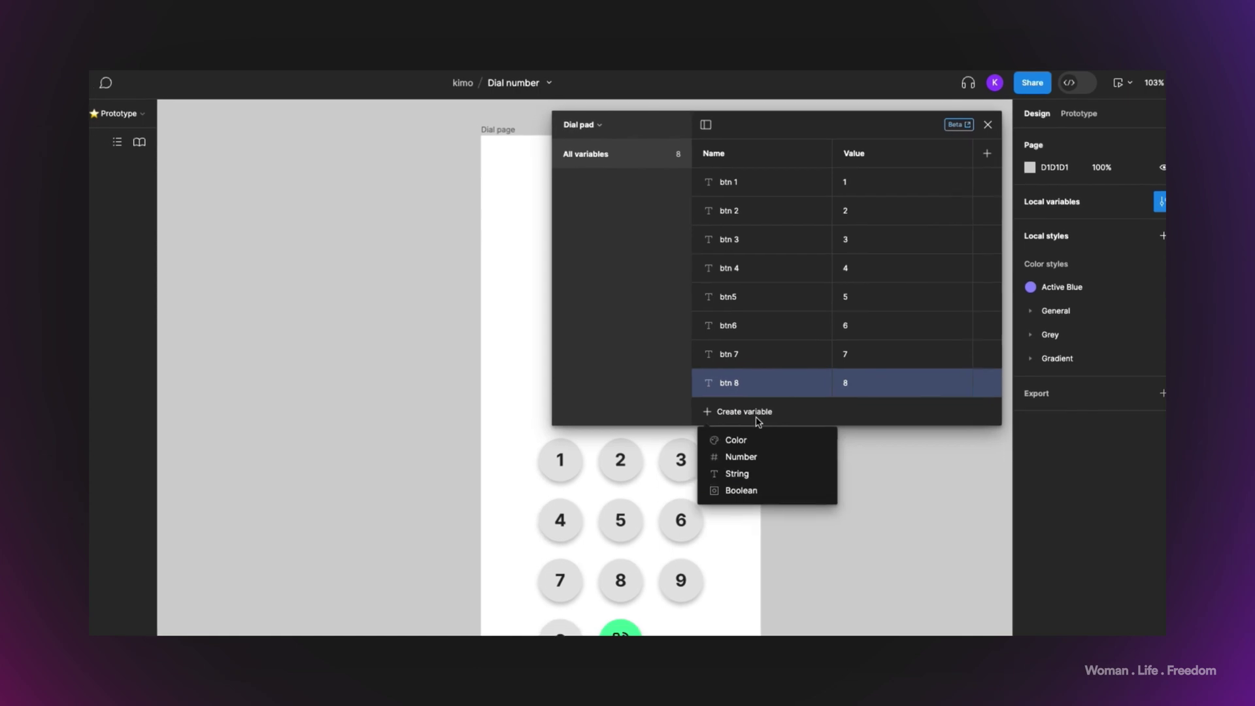
{"action": "left_click", "coordinate": [688, 371]}
{"action": "type", "text": "btn 9"}
Add string variables "btn 0" and "btn +" with the values 0 and +.
{"action": "left_click", "coordinate": [689, 371]}
{"action": "type", "text": "btn +"}
{"action": "key", "text": "Tab"}
{"action": "type", "text": "+"}
{"action": "key", "text": "Return"}
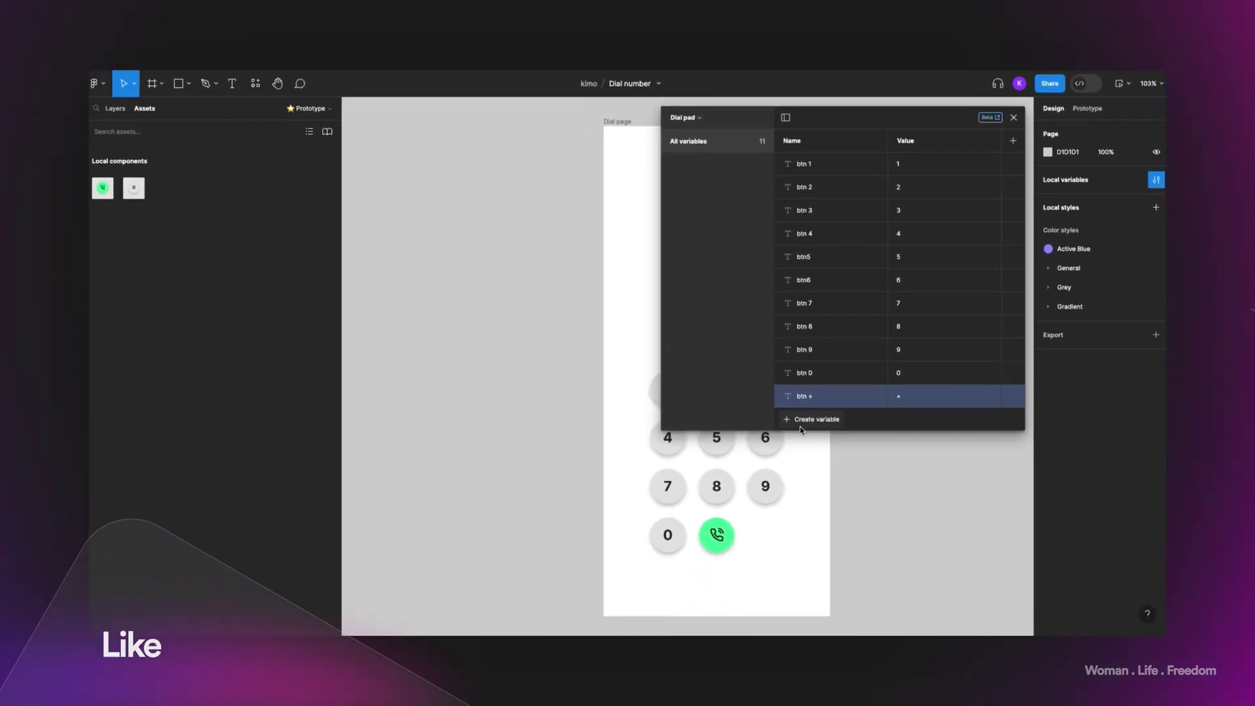
Add a string variable named Display_Num and leave its value empty.
{"action": "left_click", "coordinate": [804, 422]}
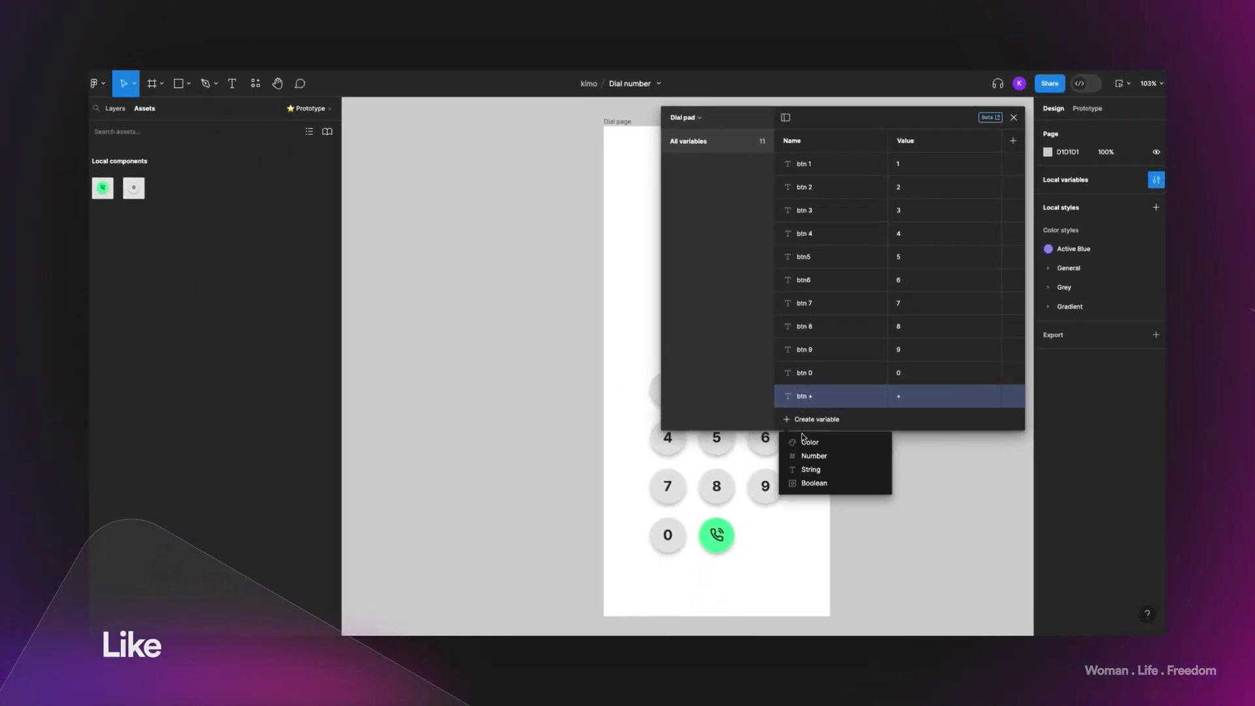
{"action": "left_click", "coordinate": [812, 470]}
{"action": "type", "text": "Display_Num"}
{"action": "left_click", "coordinate": [901, 422]}
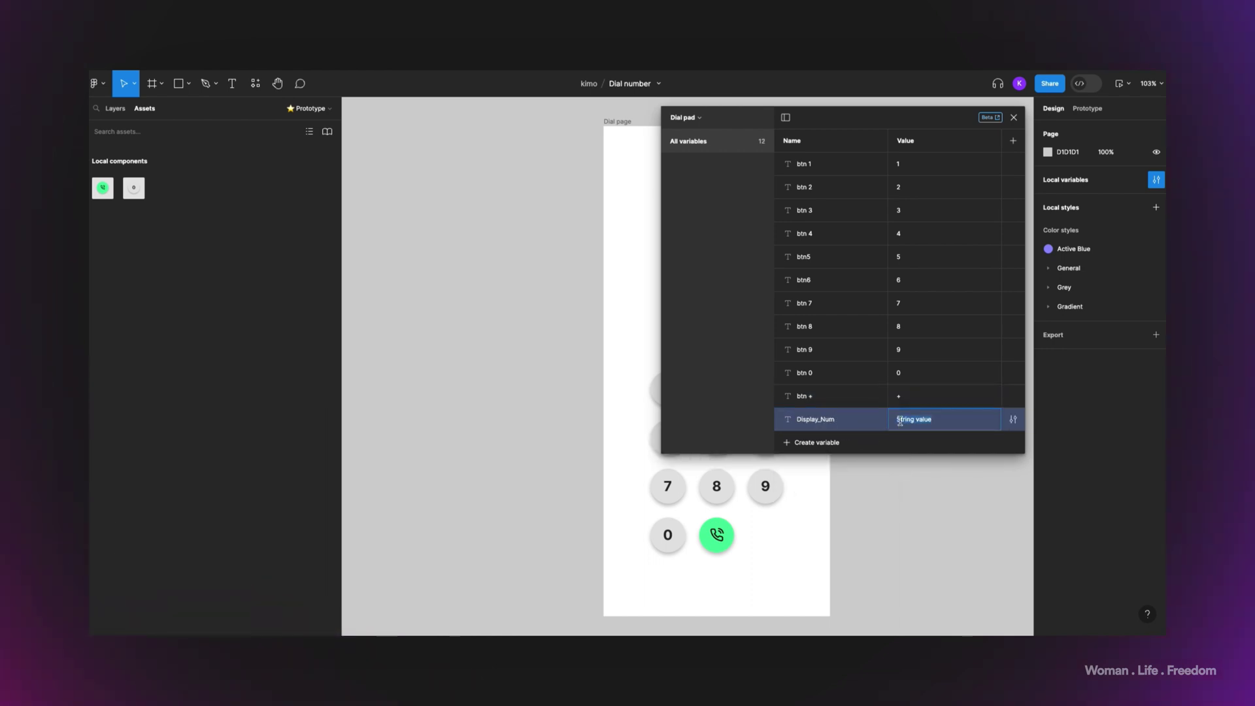
{"action": "key", "text": "BackSpace"}
{"action": "key", "text": "Return"}
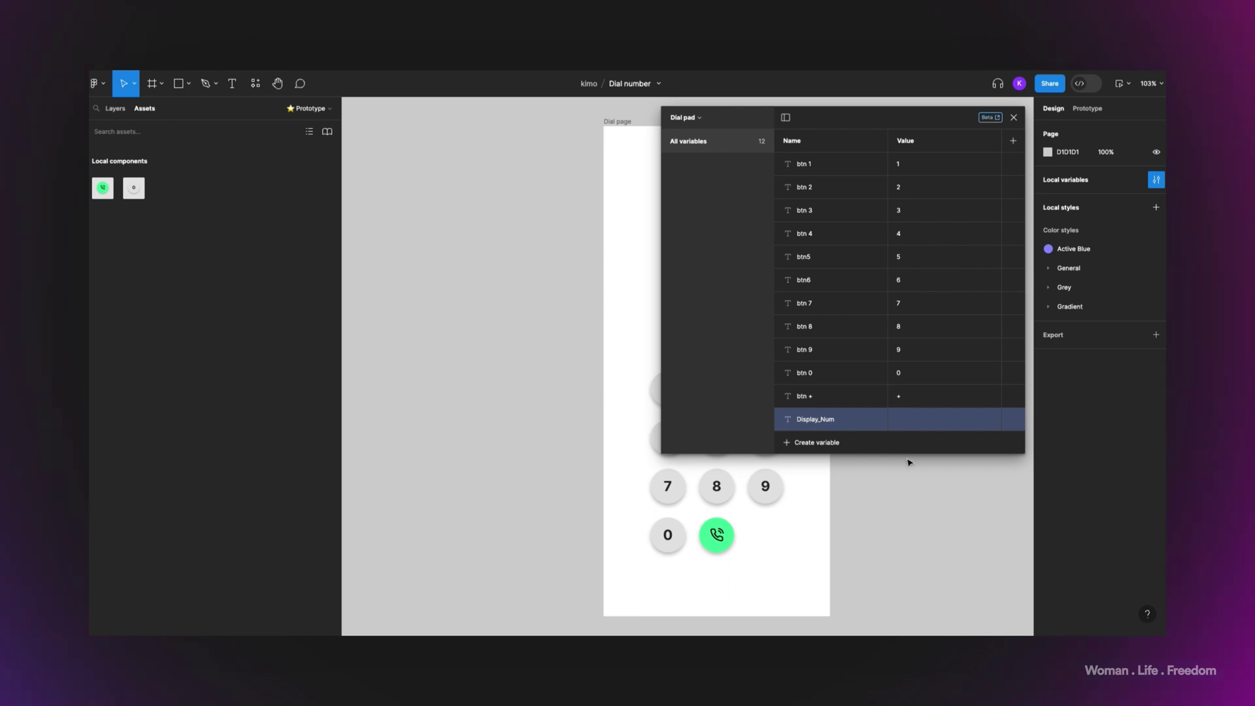
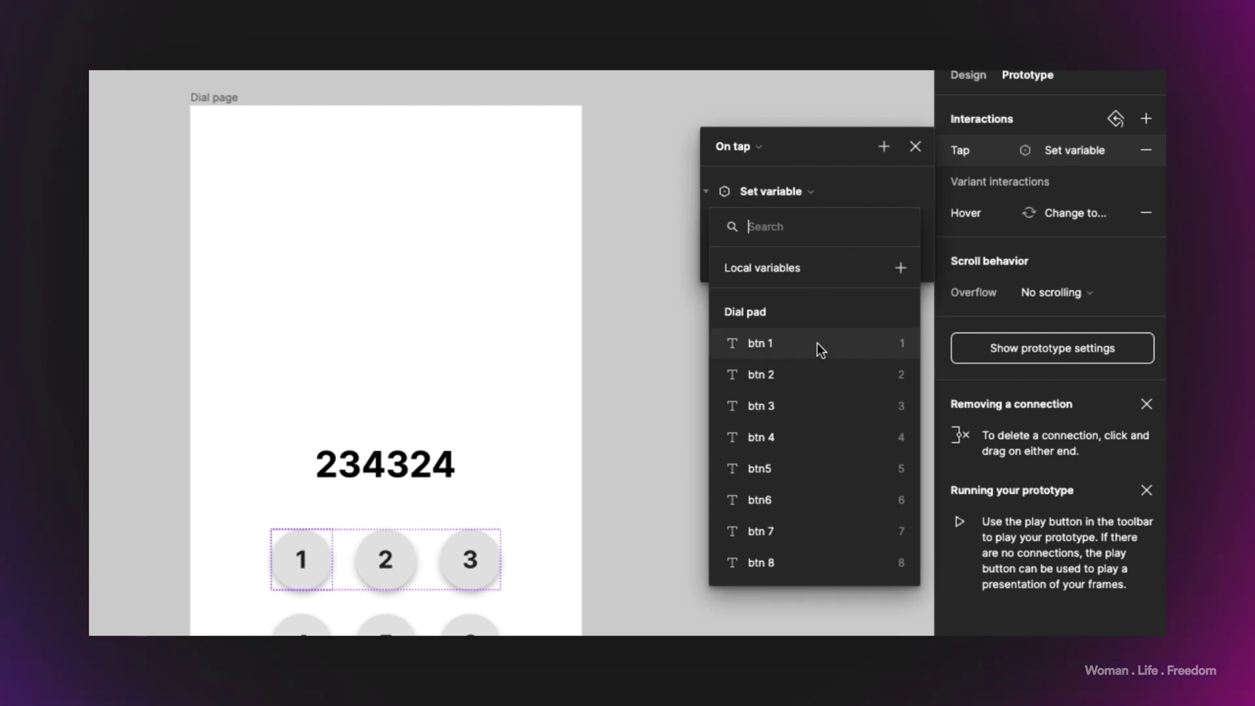
Make button 1's tap action set Display_Num to the expression Display_Num + btn 1.
{"action": "scroll", "coordinate": [804, 405], "scroll_direction": "down", "scroll_amount": 3}
{"action": "scroll", "coordinate": [803, 413], "scroll_direction": "down", "scroll_amount": 2}
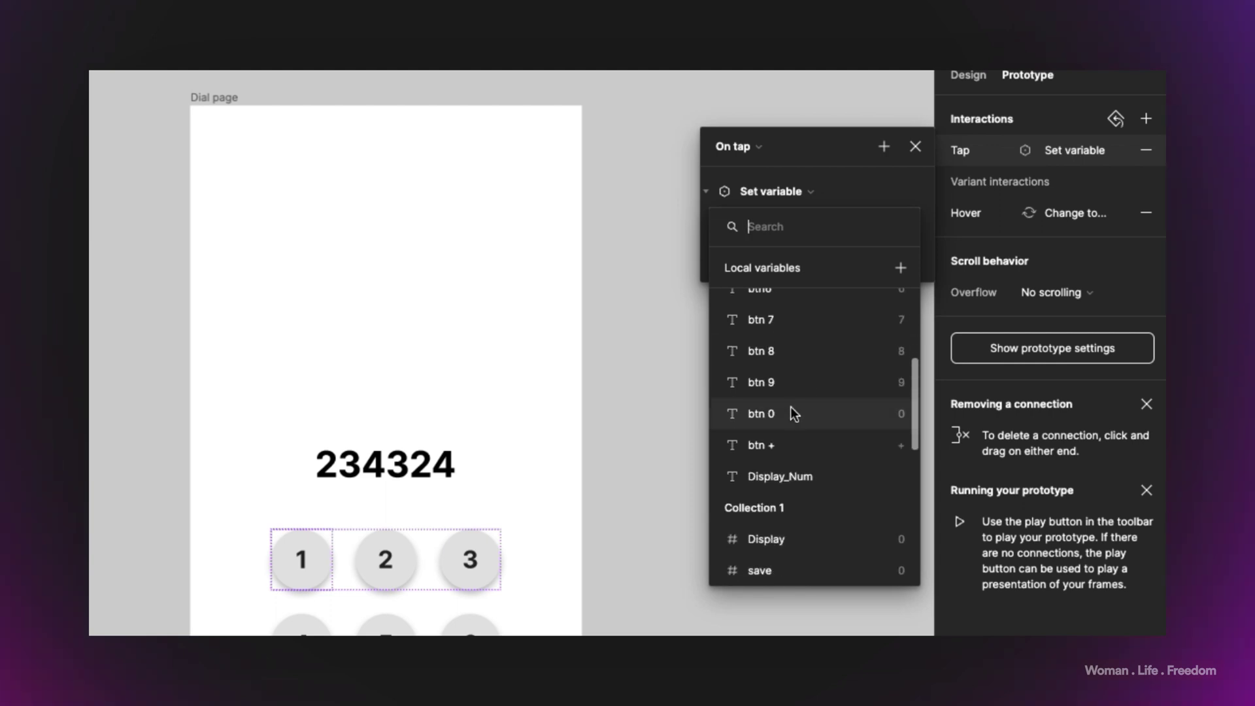
{"action": "left_click", "coordinate": [793, 474]}
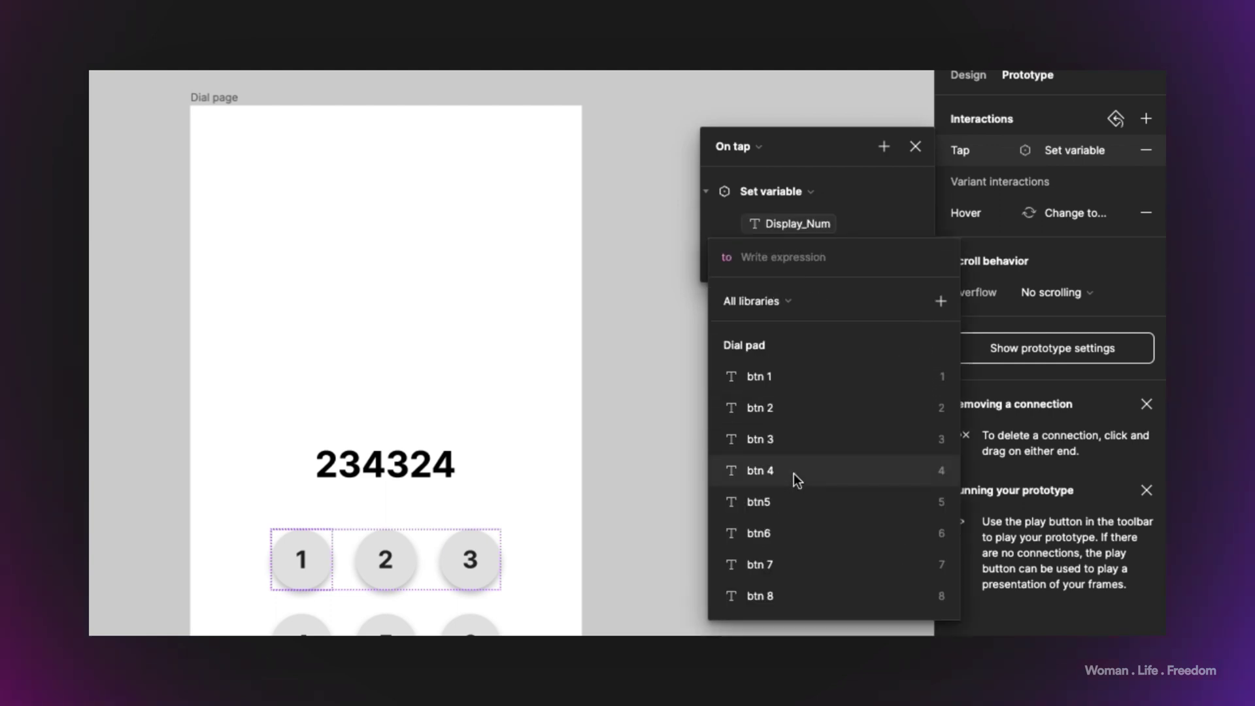
{"action": "scroll", "coordinate": [781, 480], "scroll_direction": "down", "scroll_amount": 5}
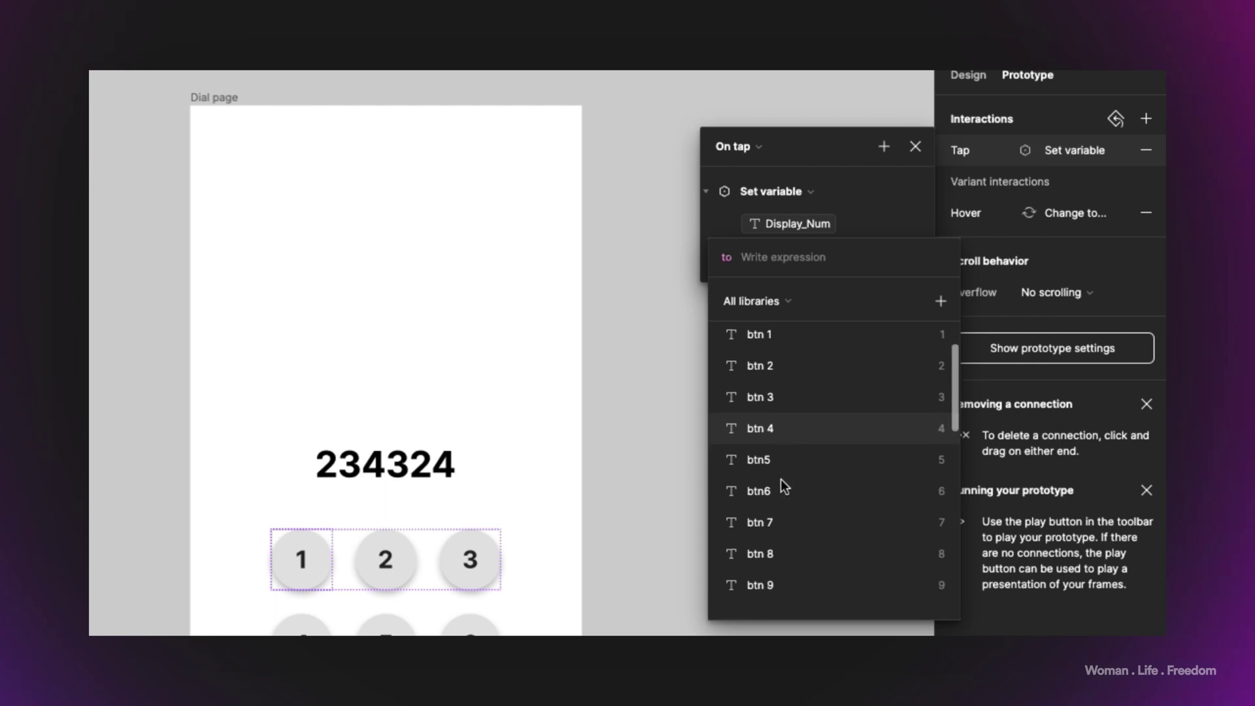
{"action": "left_click", "coordinate": [771, 569]}
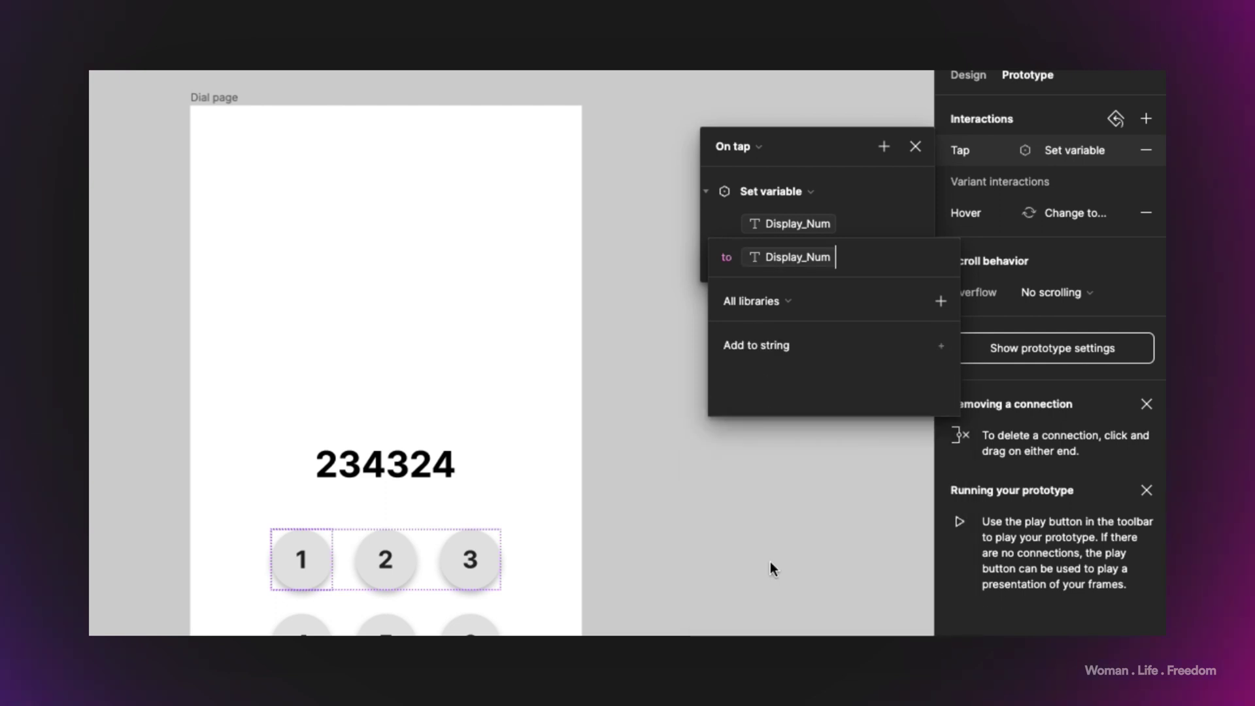
{"action": "left_click", "coordinate": [772, 350]}
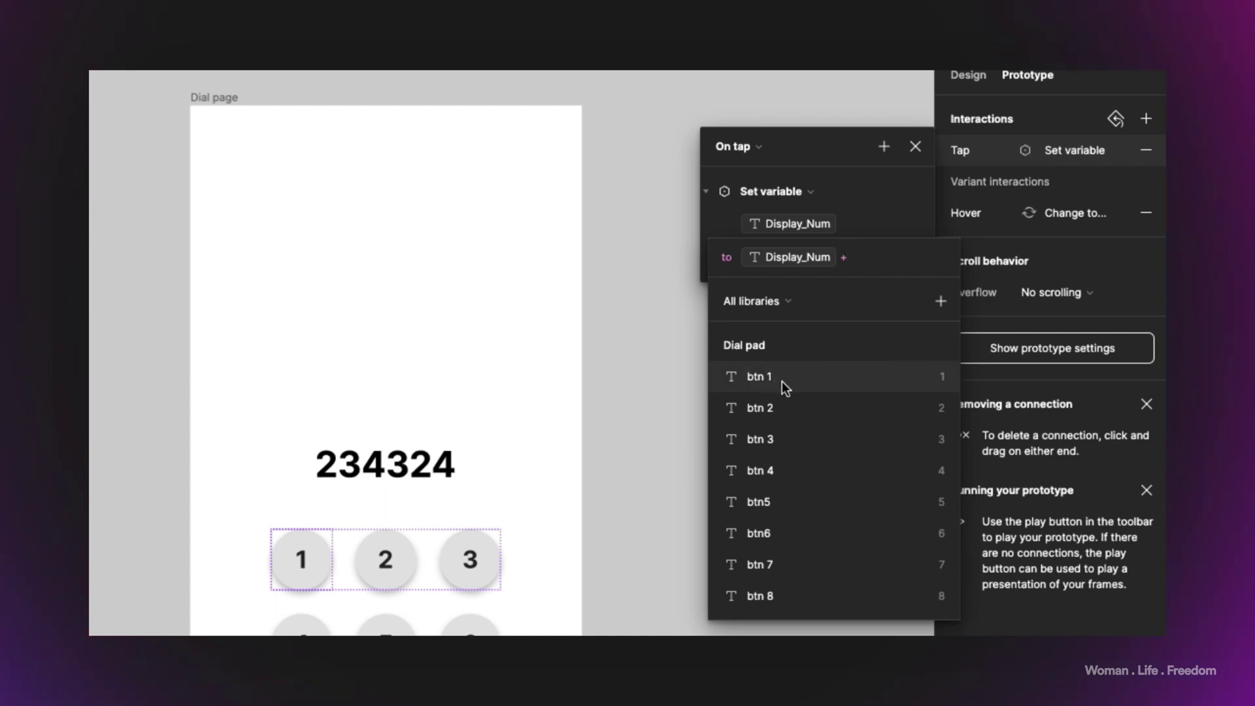
{"action": "left_click", "coordinate": [944, 381]}
{"action": "left_click", "coordinate": [898, 196]}
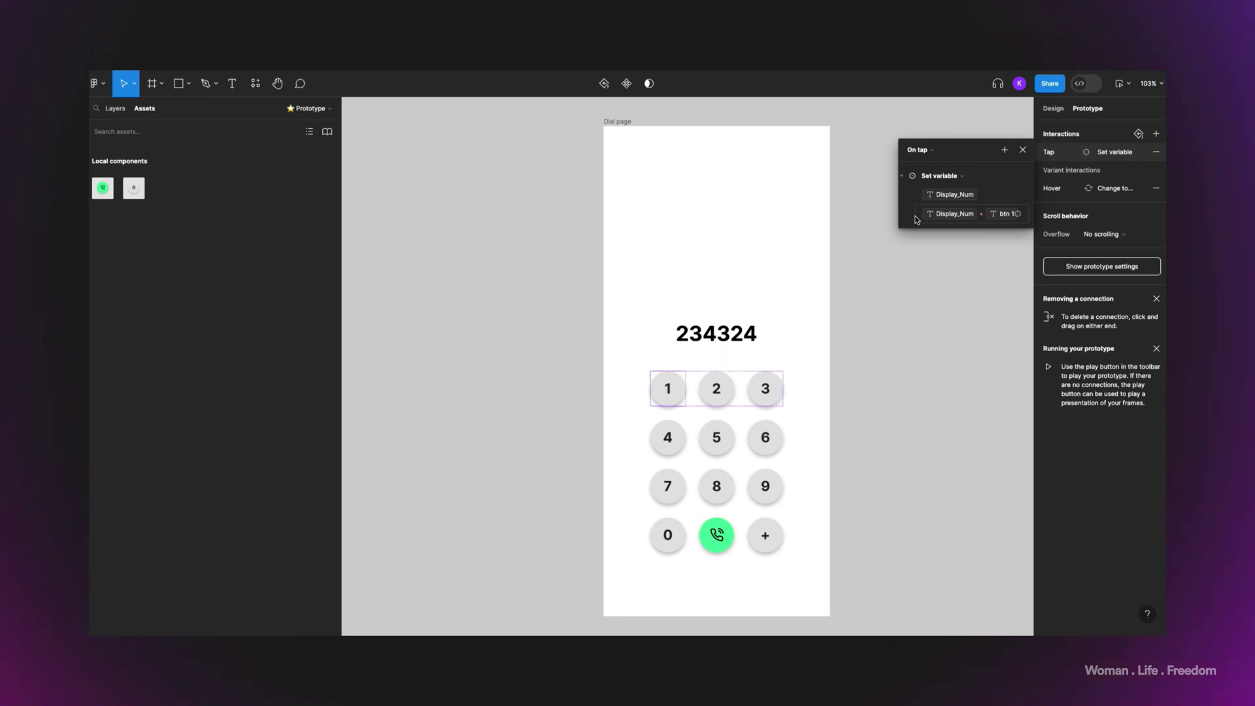
Open the prototype preview and test tapping button 1.
{"action": "left_click", "coordinate": [970, 168]}
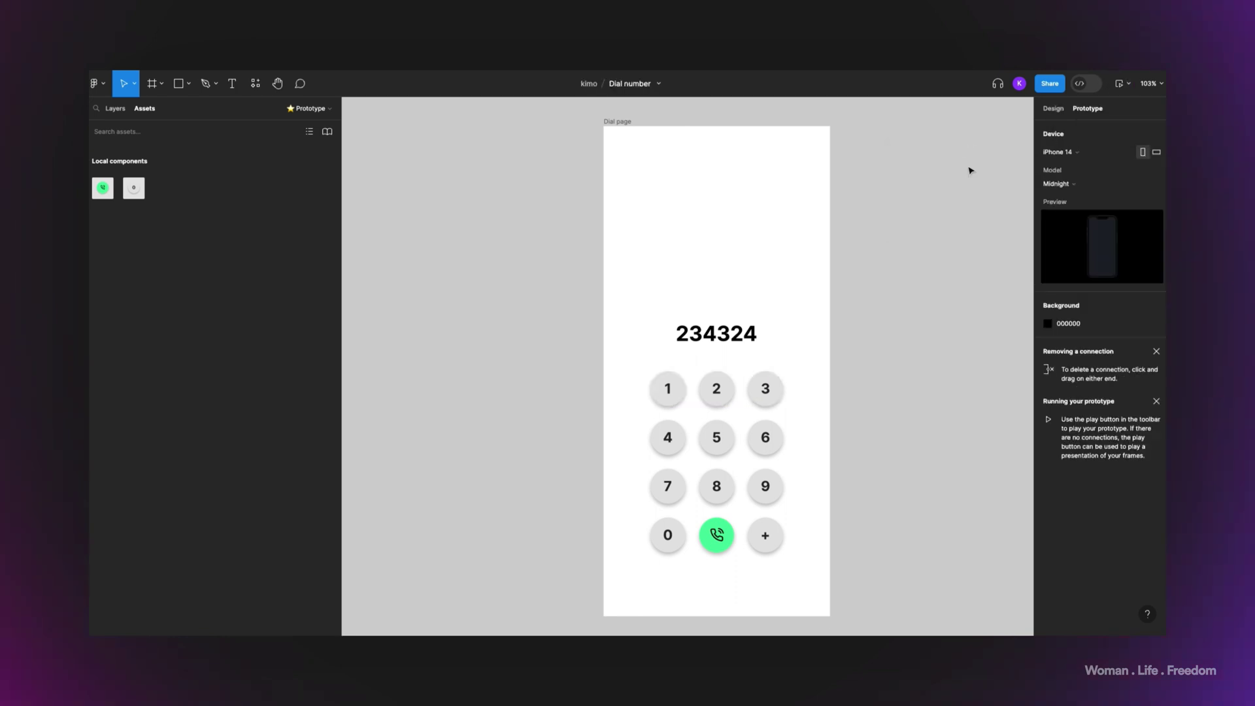
{"action": "left_click", "coordinate": [1120, 83]}
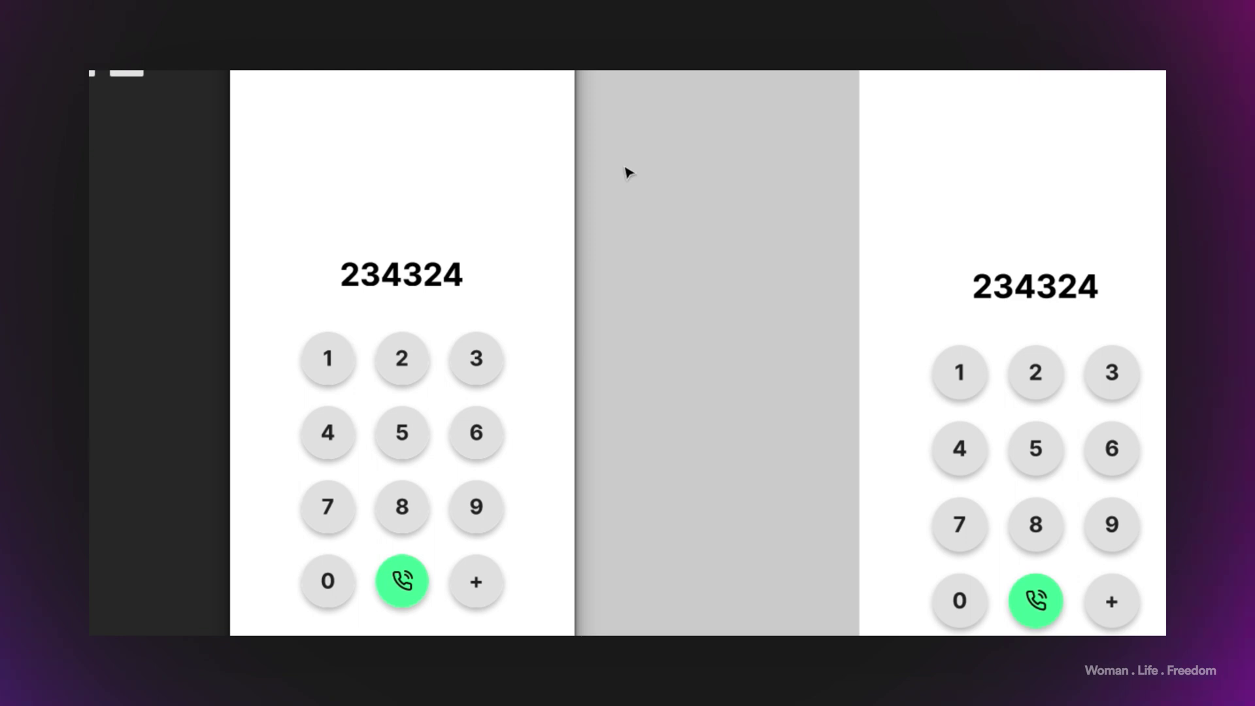
{"action": "left_click", "coordinate": [331, 363]}
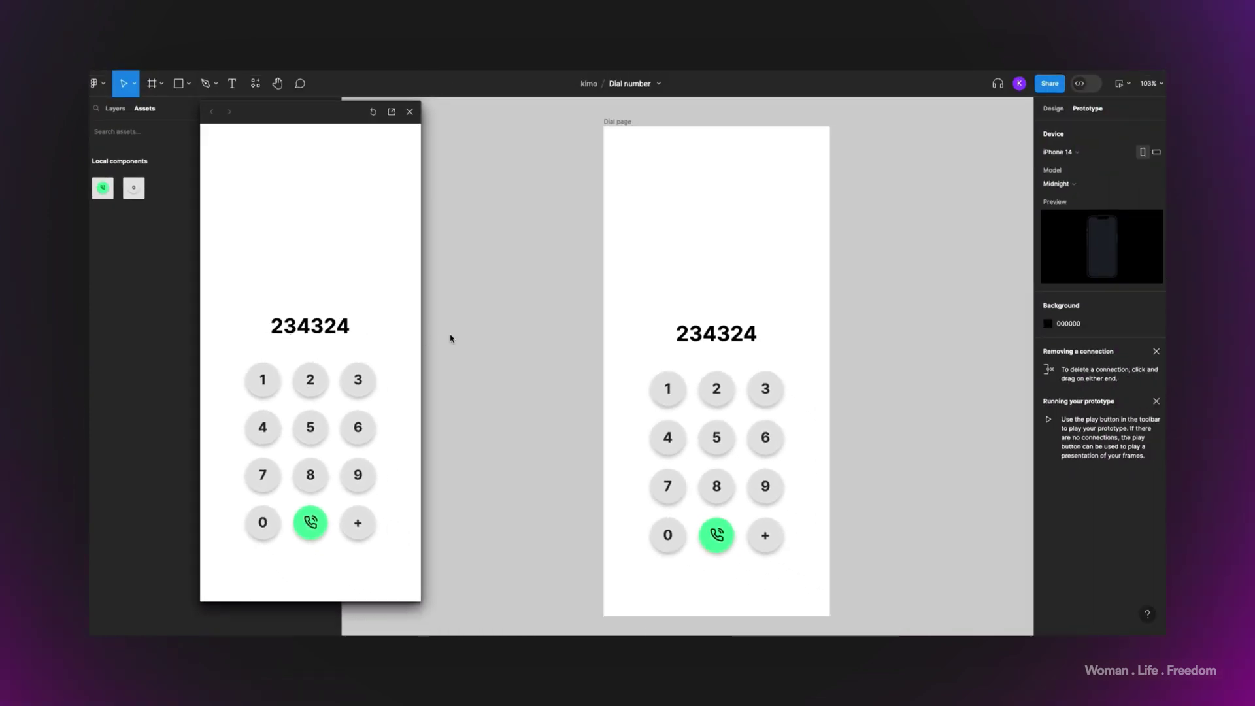
Apply the Display_Num variable to the number text above the dial pad.
{"action": "left_click", "coordinate": [702, 341]}
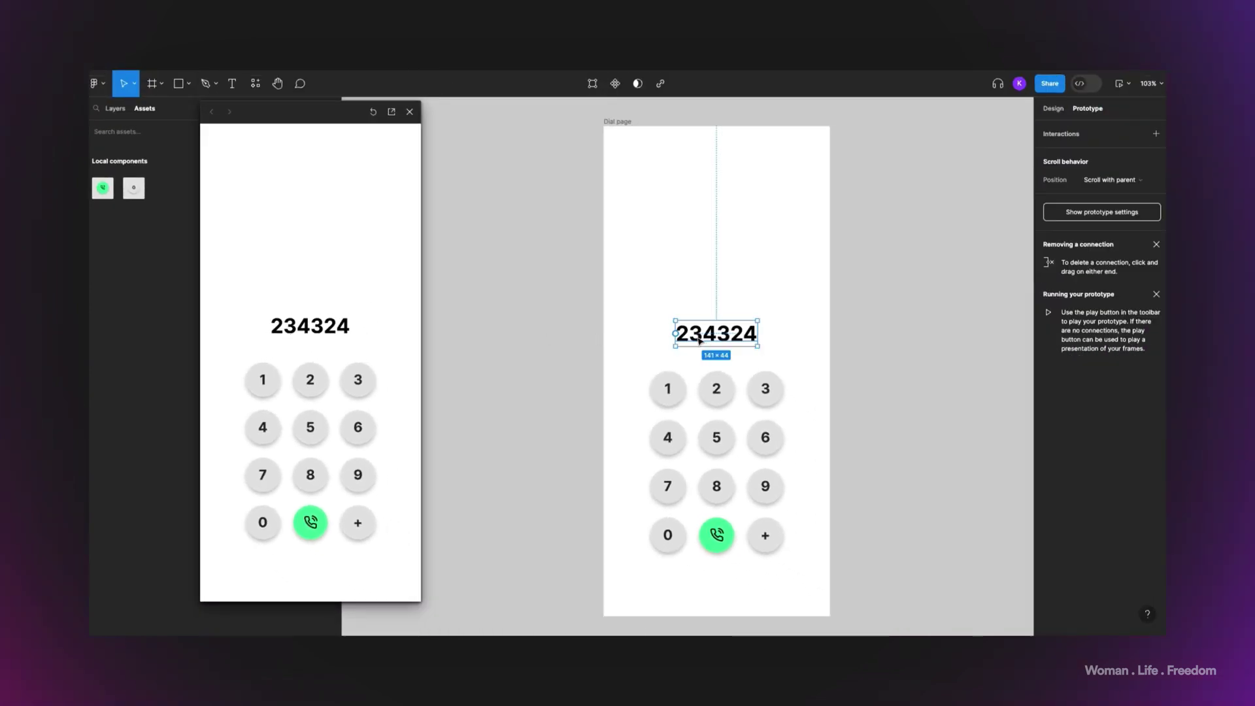
{"action": "left_click", "coordinate": [1053, 109]}
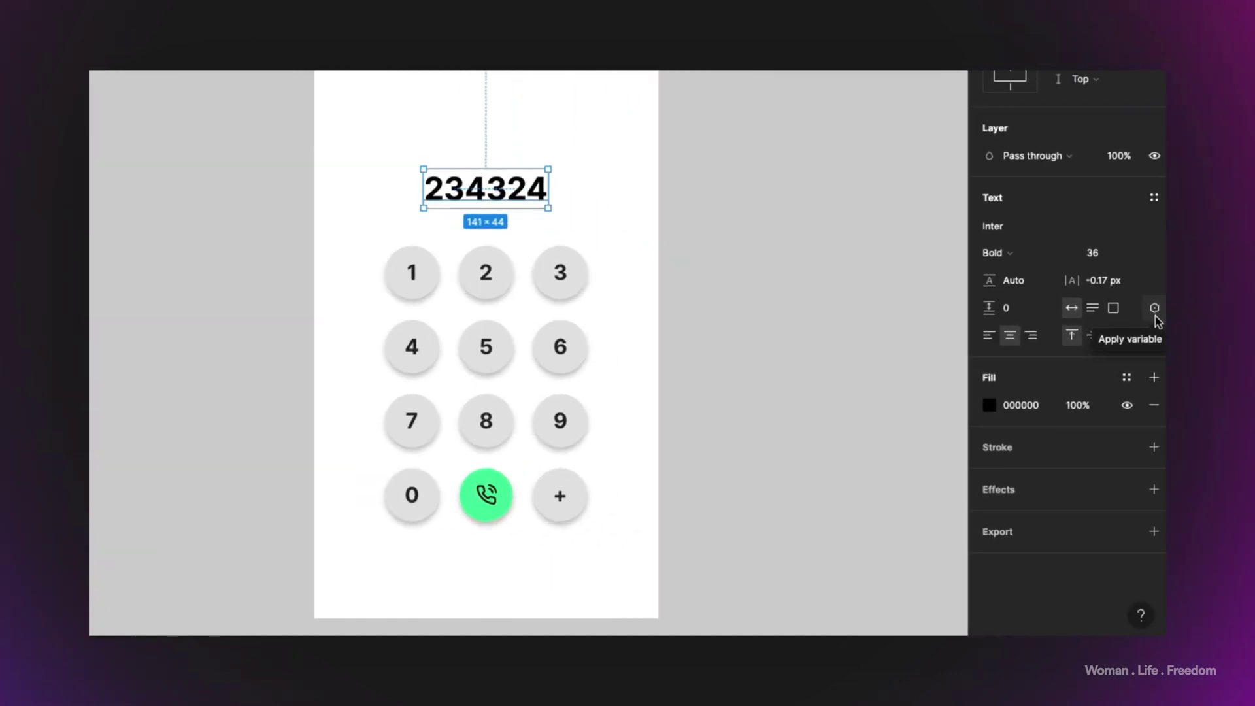
{"action": "left_click", "coordinate": [1155, 310]}
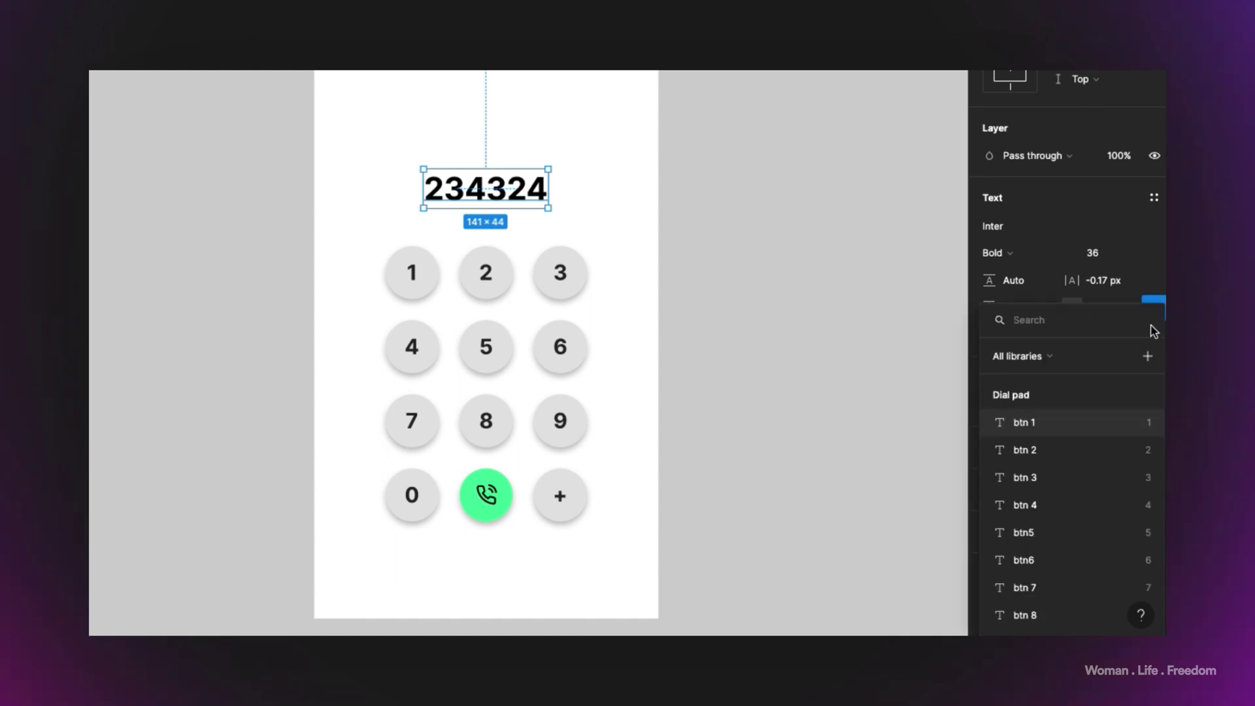
{"action": "scroll", "coordinate": [1102, 442], "scroll_direction": "down", "scroll_amount": 3}
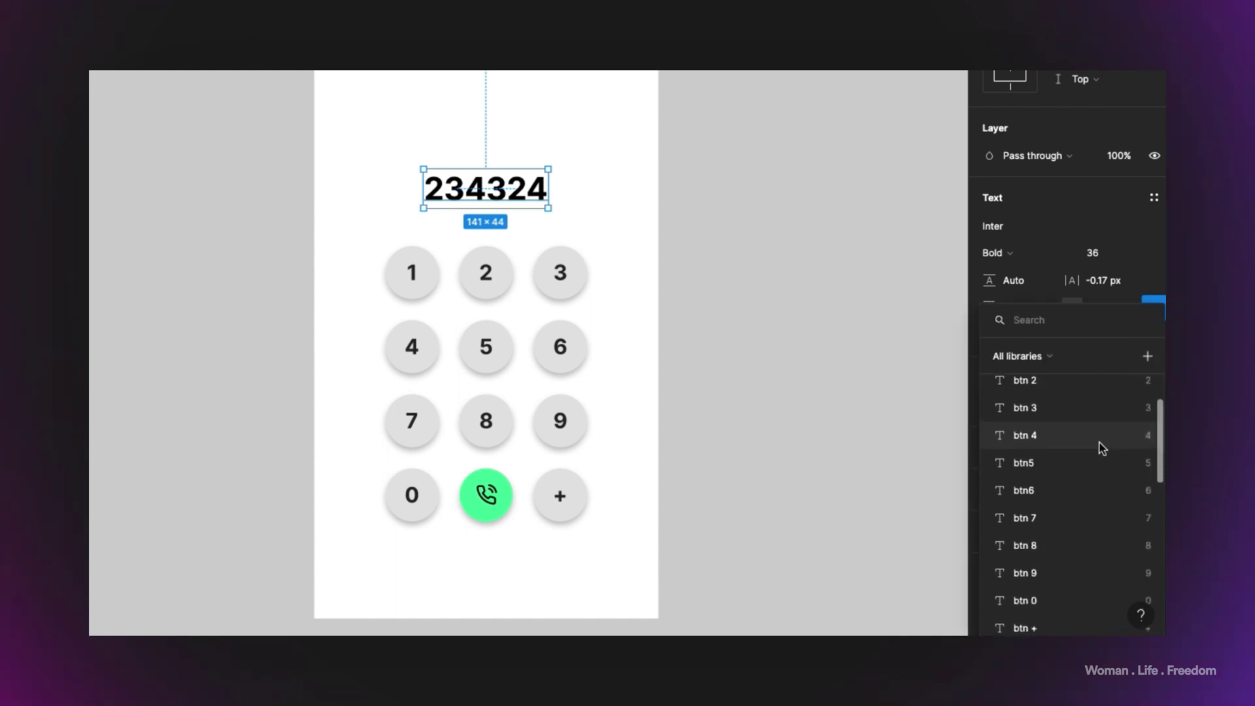
{"action": "scroll", "coordinate": [1101, 450], "scroll_direction": "down", "scroll_amount": 2}
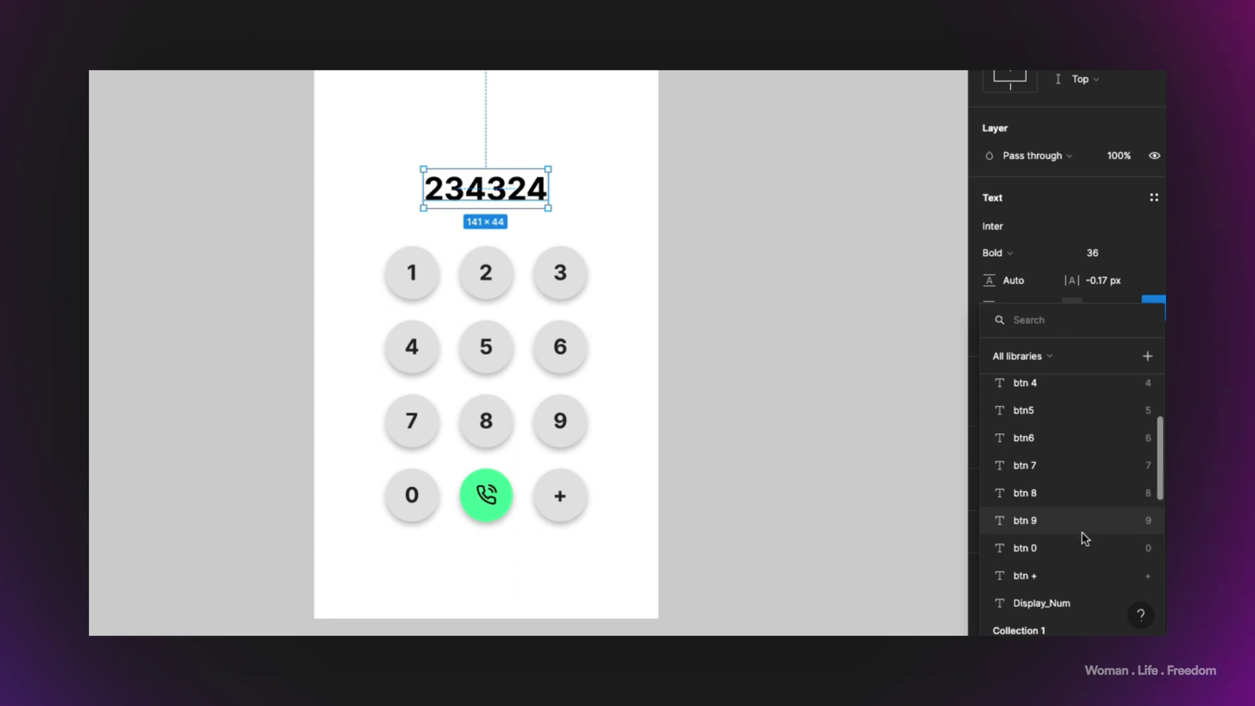
{"action": "left_click", "coordinate": [1054, 604]}
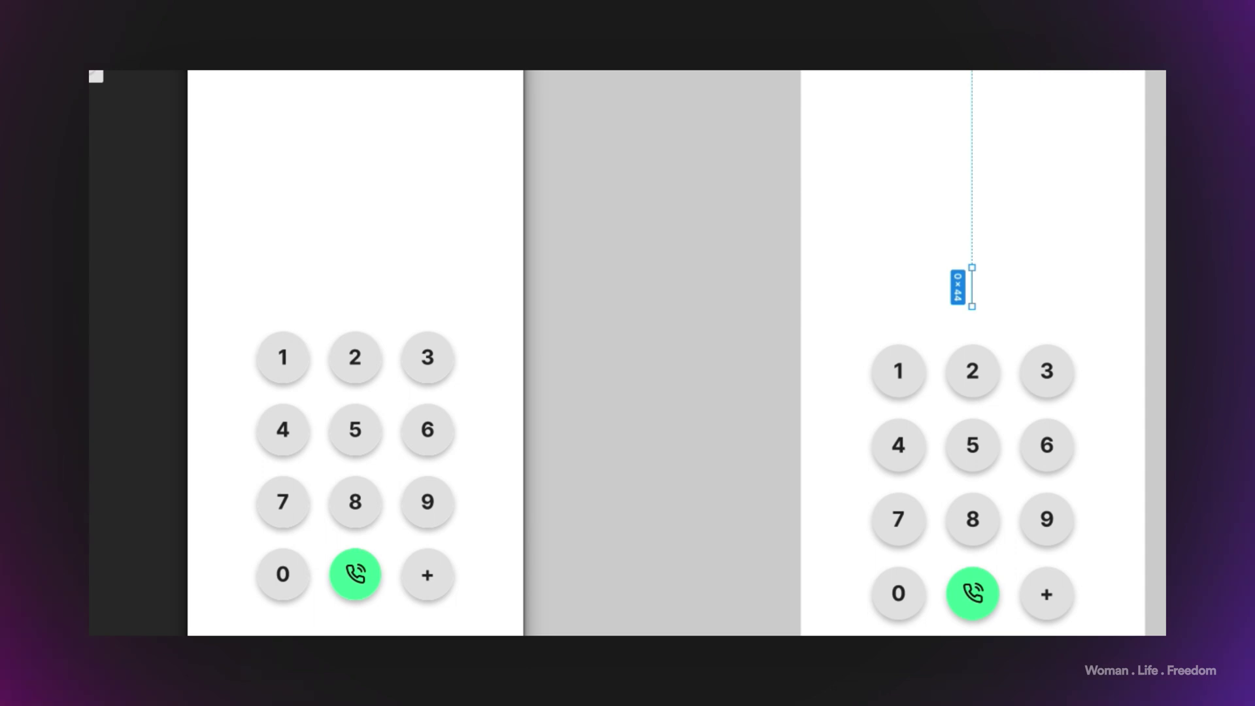
{"action": "key", "text": "Escape"}
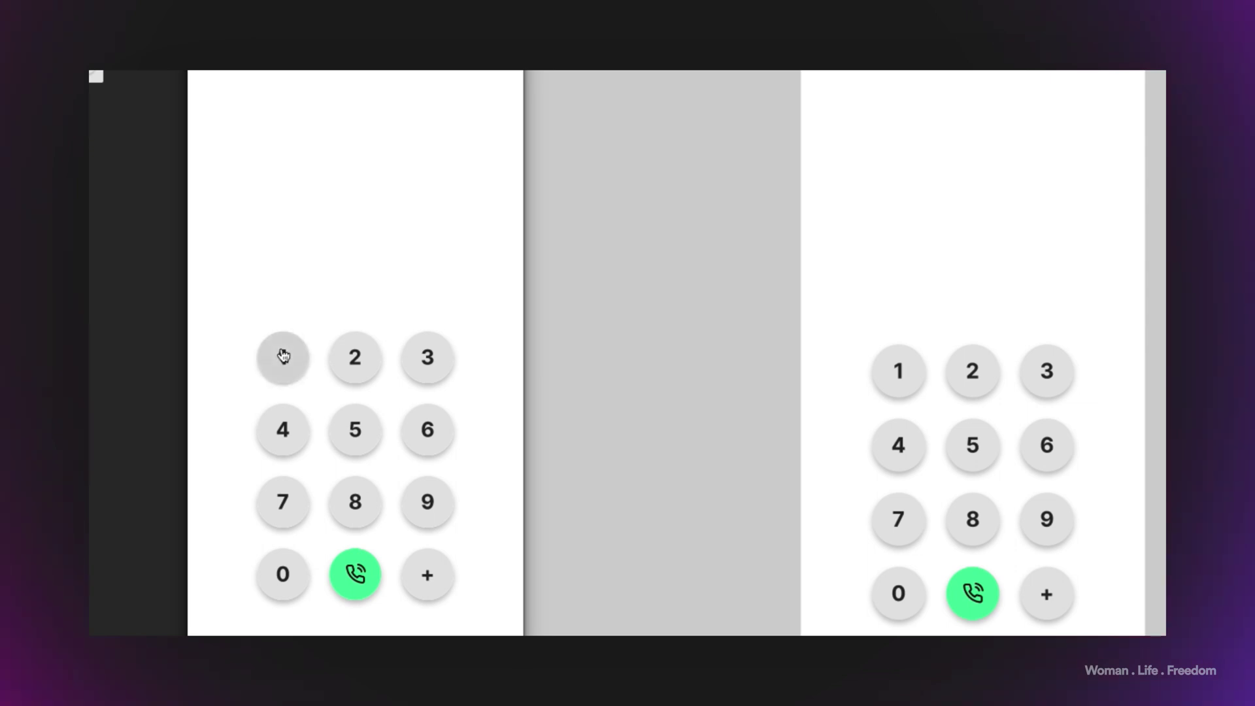
Tap button 1 repeatedly in the preview to test that it fills the displayed number.
{"action": "left_click", "coordinate": [273, 368]}
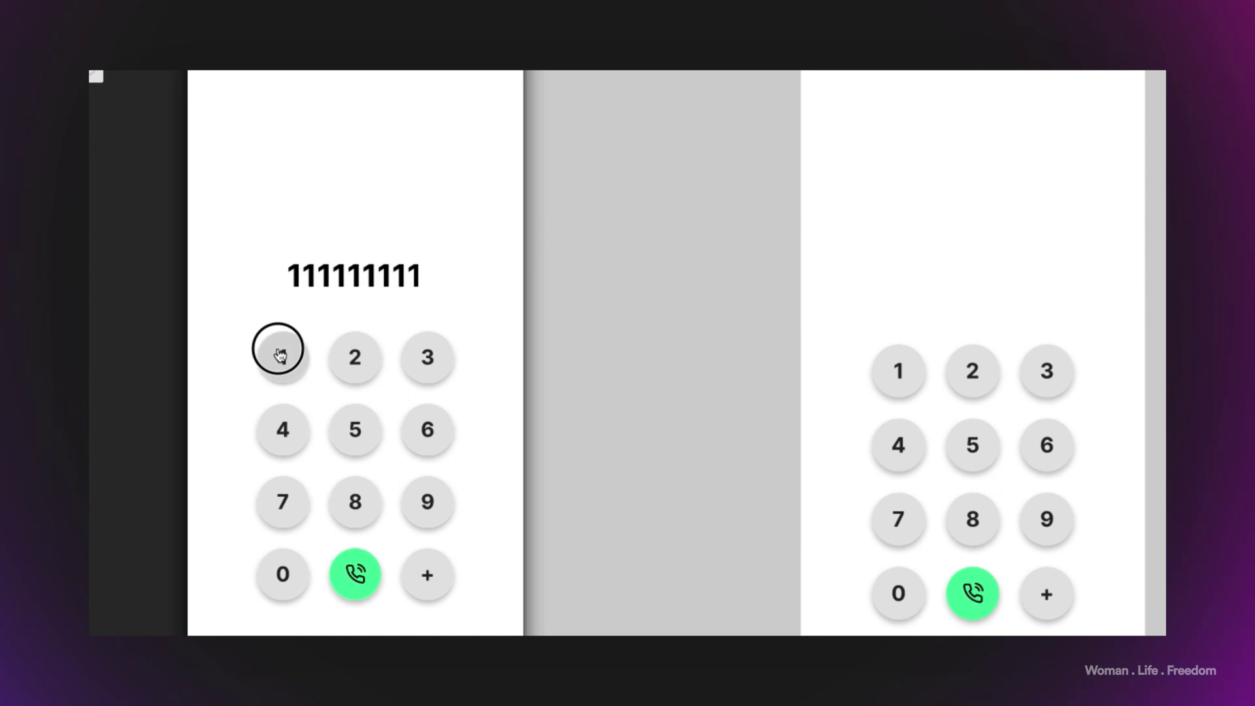
{"action": "left_click", "coordinate": [275, 349]}
{"action": "left_click", "coordinate": [268, 353]}
{"action": "left_click", "coordinate": [271, 351]}
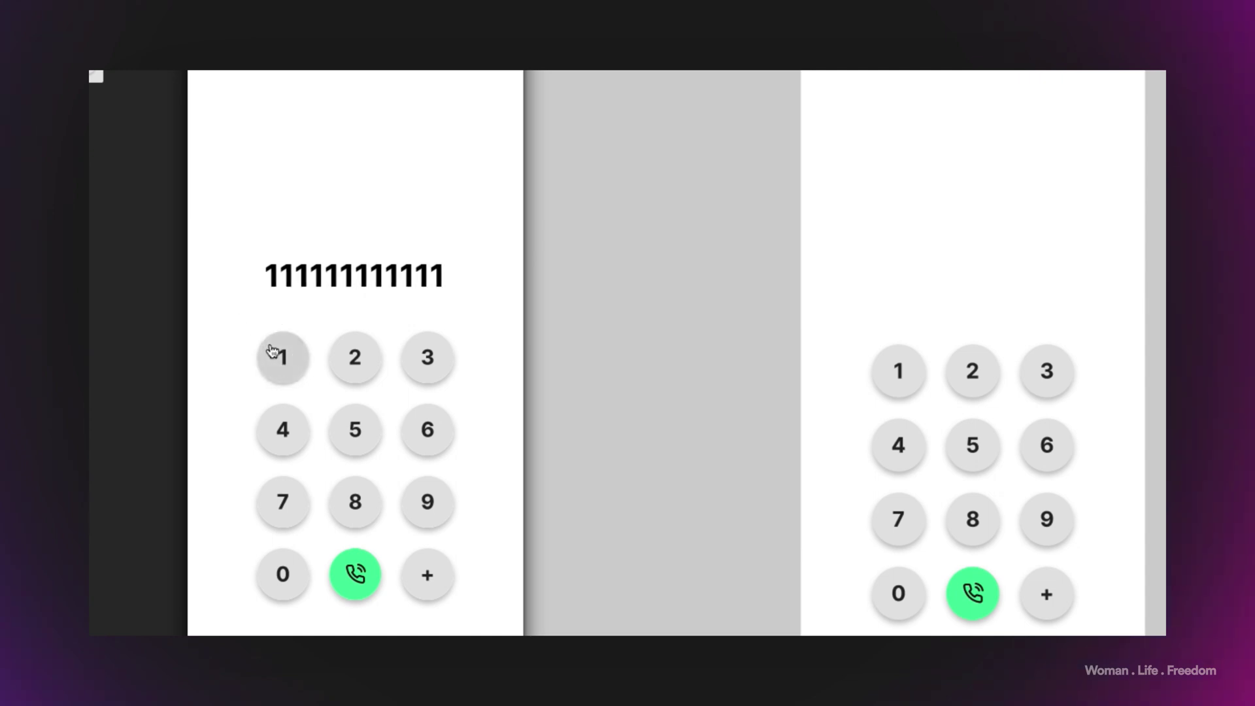
{"action": "left_click", "coordinate": [294, 356]}
{"action": "left_click", "coordinate": [292, 359]}
{"action": "left_click", "coordinate": [292, 359]}
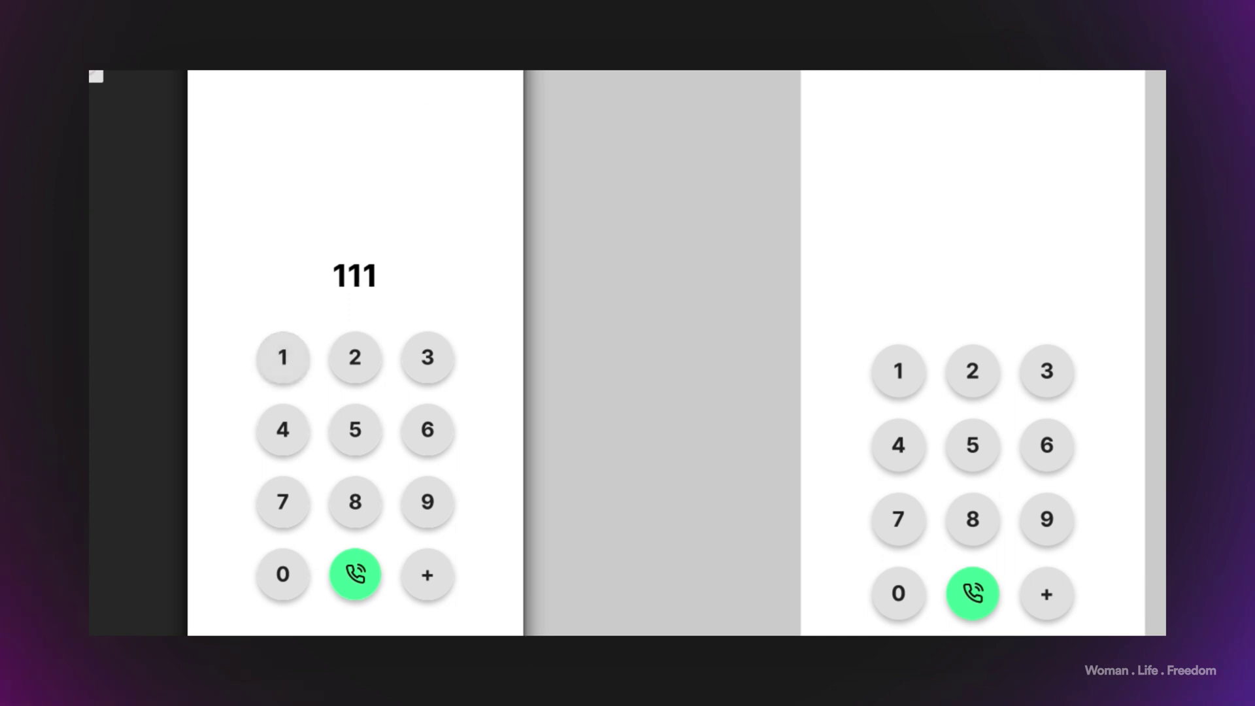
{"action": "left_click", "coordinate": [292, 353]}
{"action": "left_click", "coordinate": [292, 353]}
{"action": "left_click", "coordinate": [291, 353]}
{"action": "left_click", "coordinate": [291, 353]}
{"action": "left_click", "coordinate": [292, 353]}
{"action": "left_click", "coordinate": [292, 344]}
{"action": "left_click", "coordinate": [288, 353]}
{"action": "left_click", "coordinate": [292, 341]}
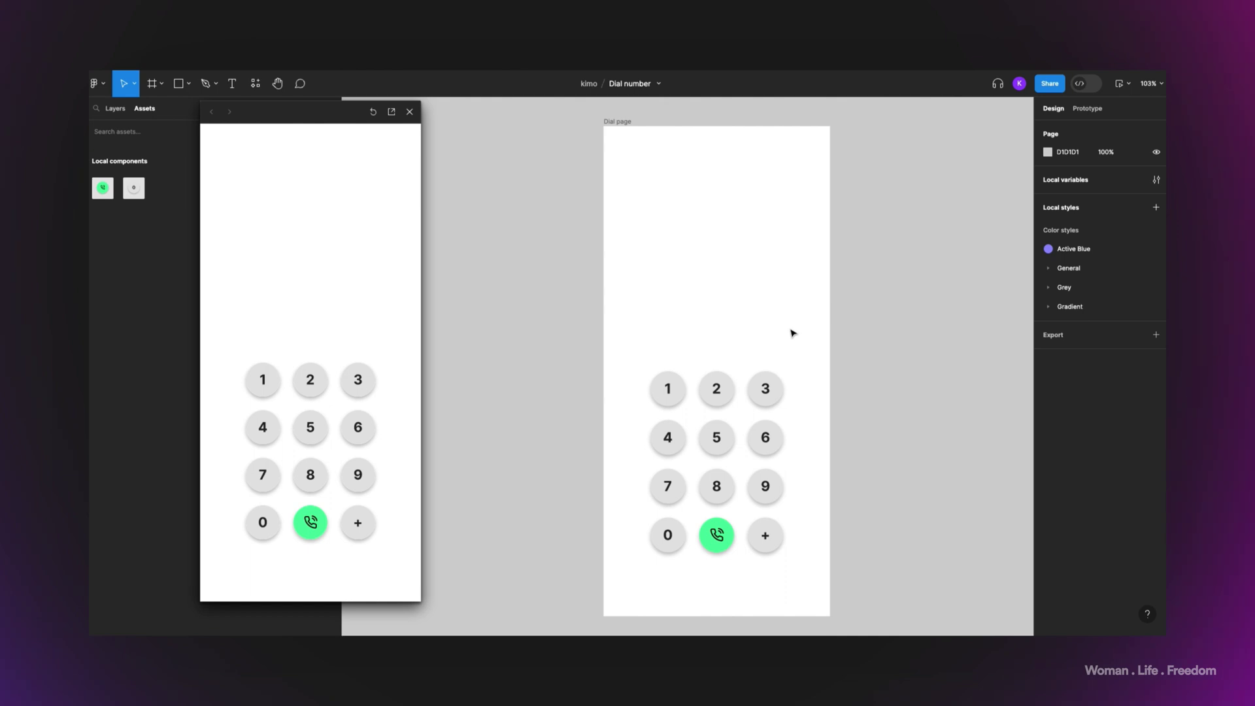
Add an on-tap interaction to button 2 with a Set variable action targeting Display_Num.
{"action": "left_click", "coordinate": [717, 393]}
{"action": "left_click", "coordinate": [717, 392]}
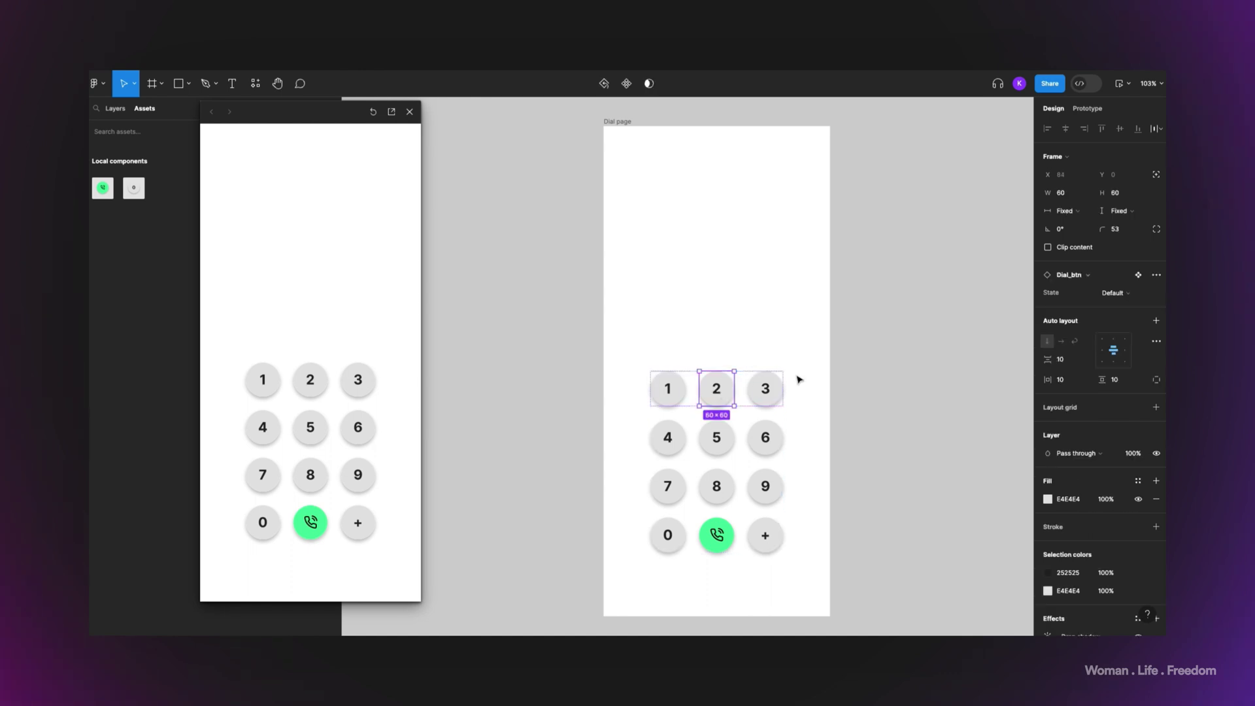
{"action": "left_click", "coordinate": [1087, 110]}
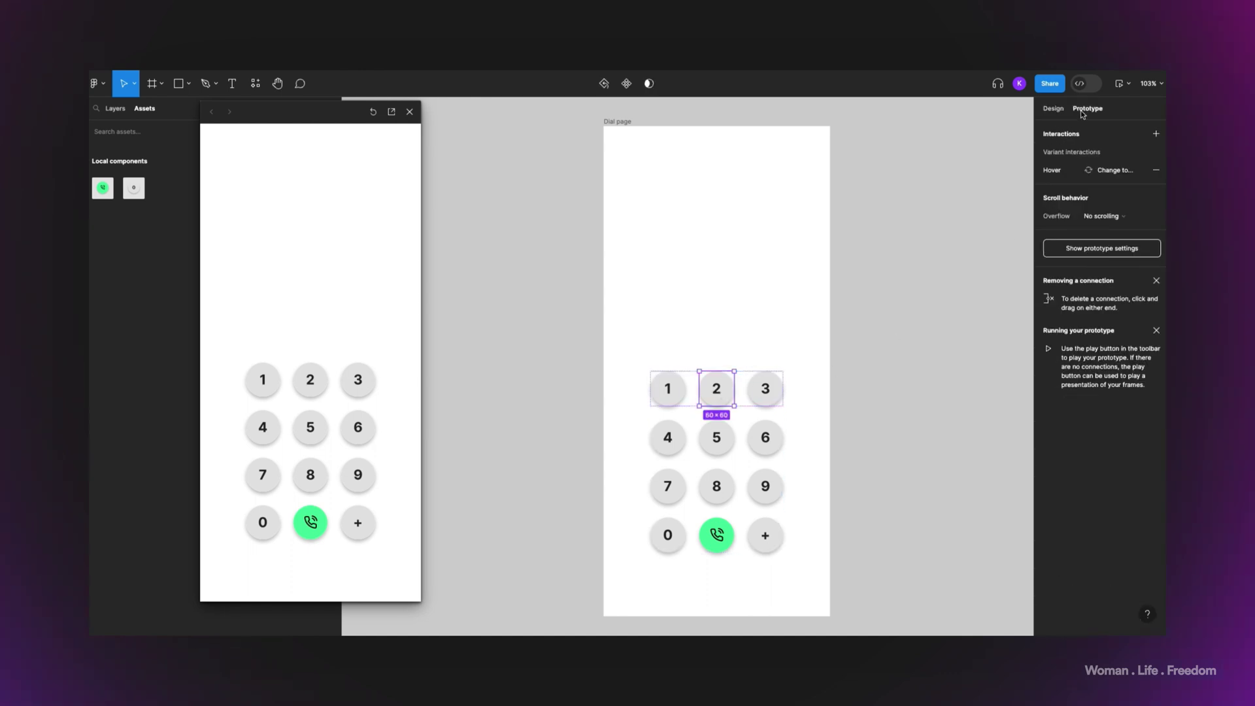
{"action": "left_click", "coordinate": [1158, 135]}
{"action": "left_click", "coordinate": [941, 177]}
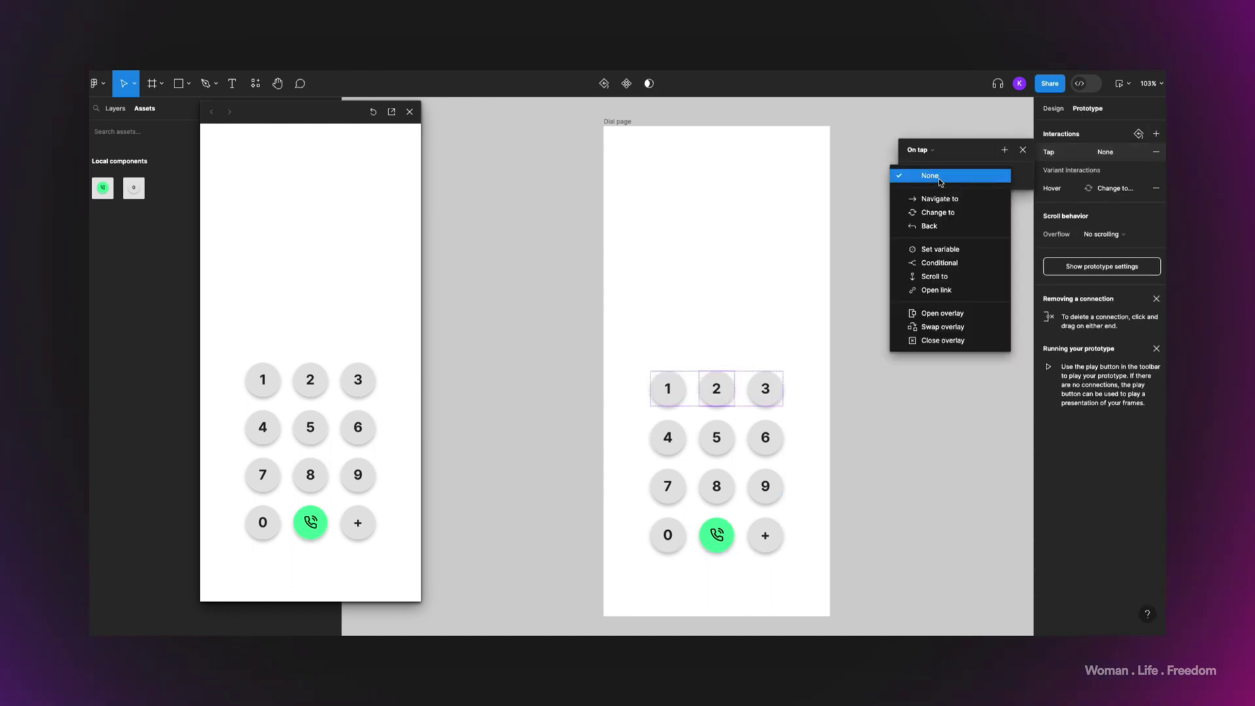
{"action": "left_click", "coordinate": [939, 250]}
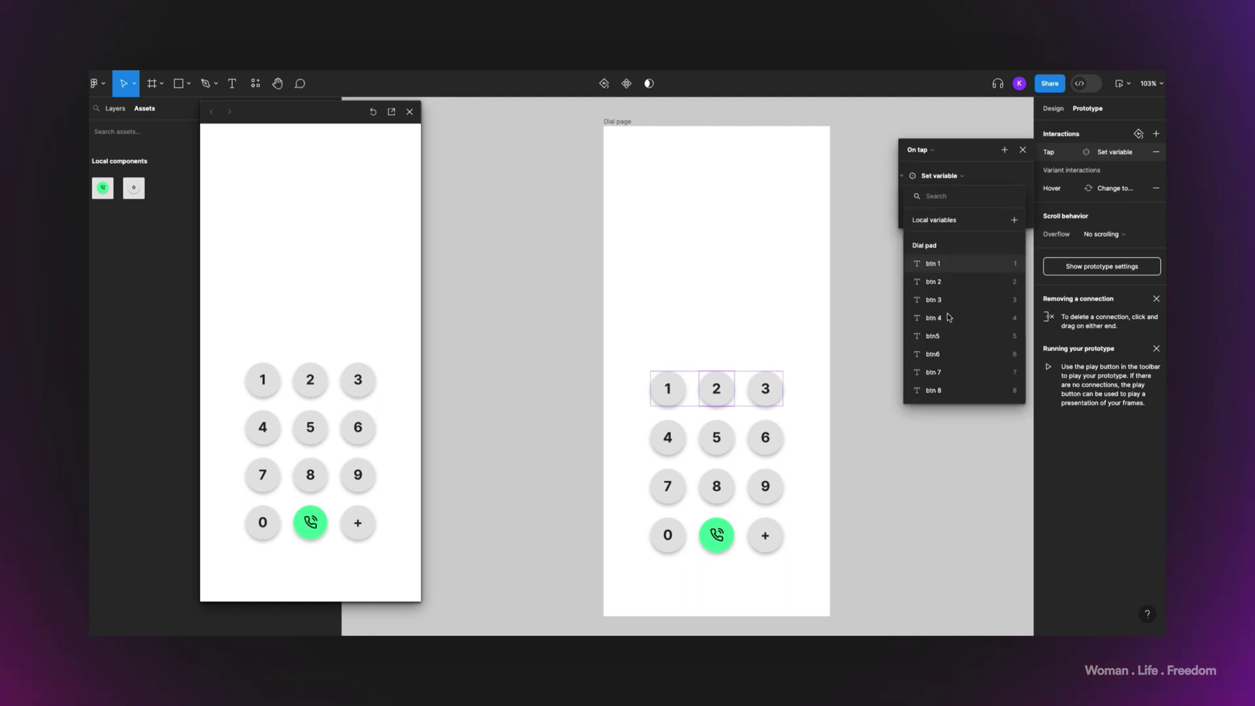
{"action": "scroll", "coordinate": [949, 327], "scroll_direction": "down", "scroll_amount": 3}
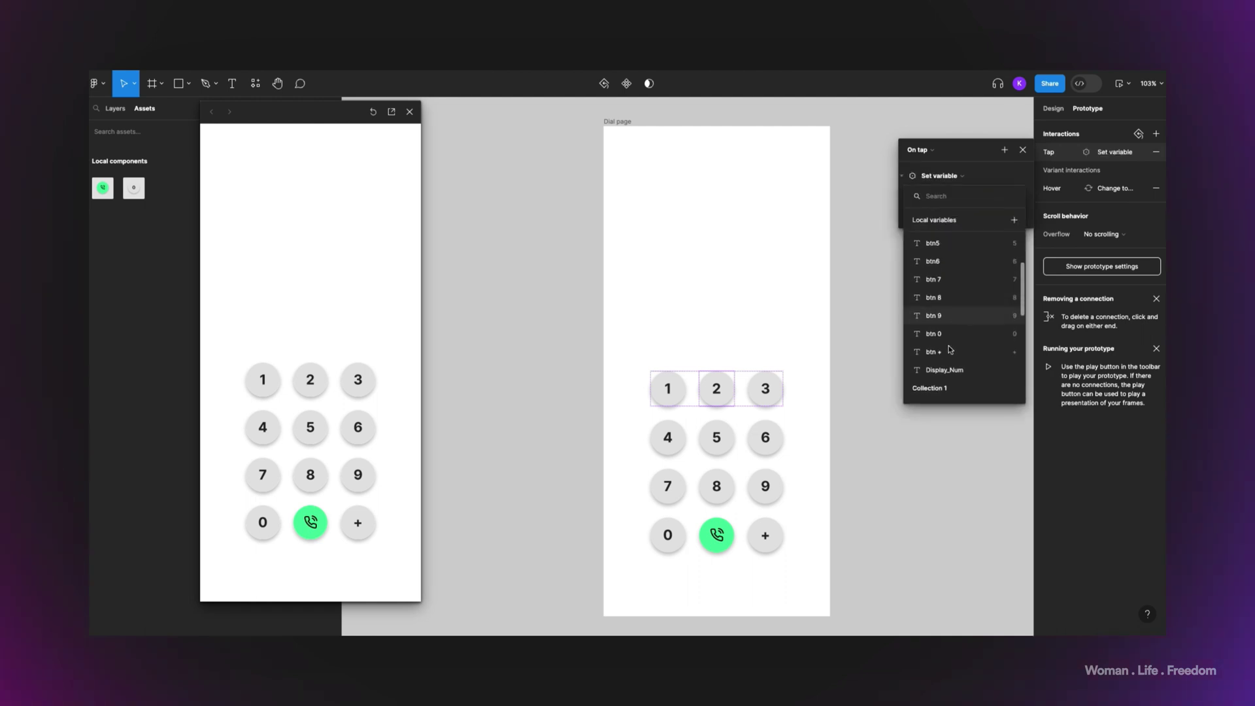
{"action": "left_click", "coordinate": [946, 370]}
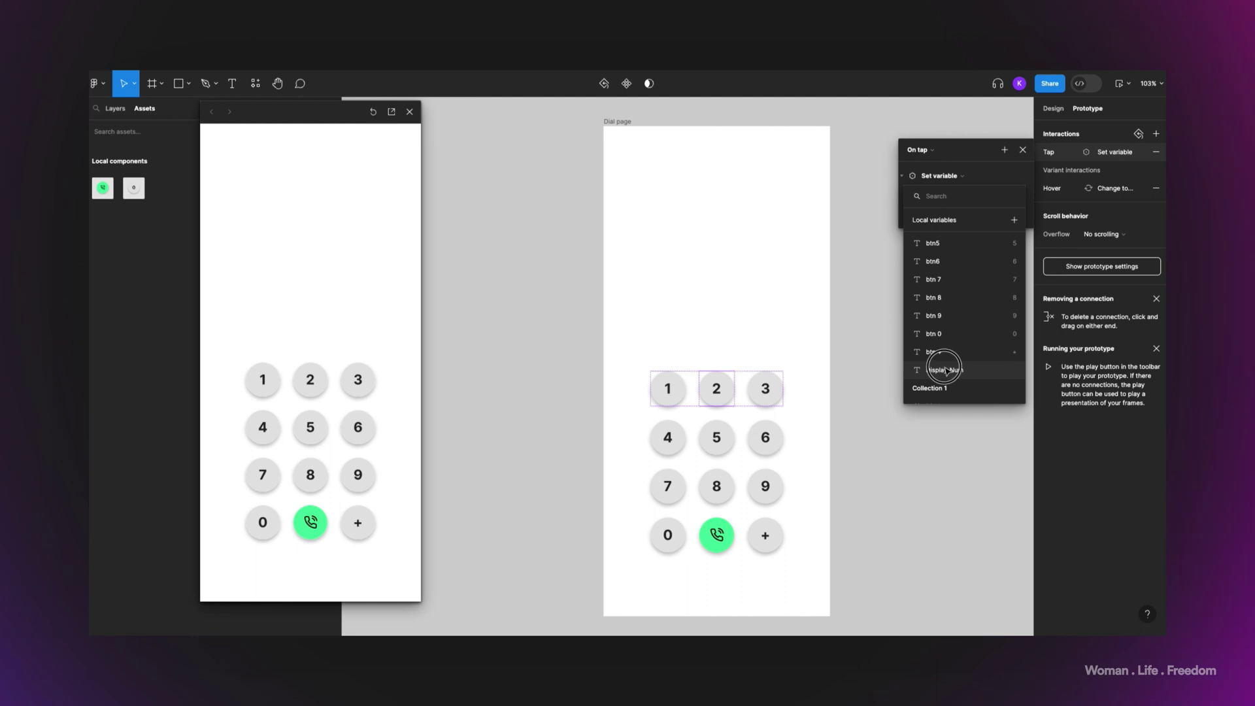
Set the value of button 2's variable action to Display_Num + btn 2.
{"action": "scroll", "coordinate": [947, 338], "scroll_direction": "down", "scroll_amount": 5}
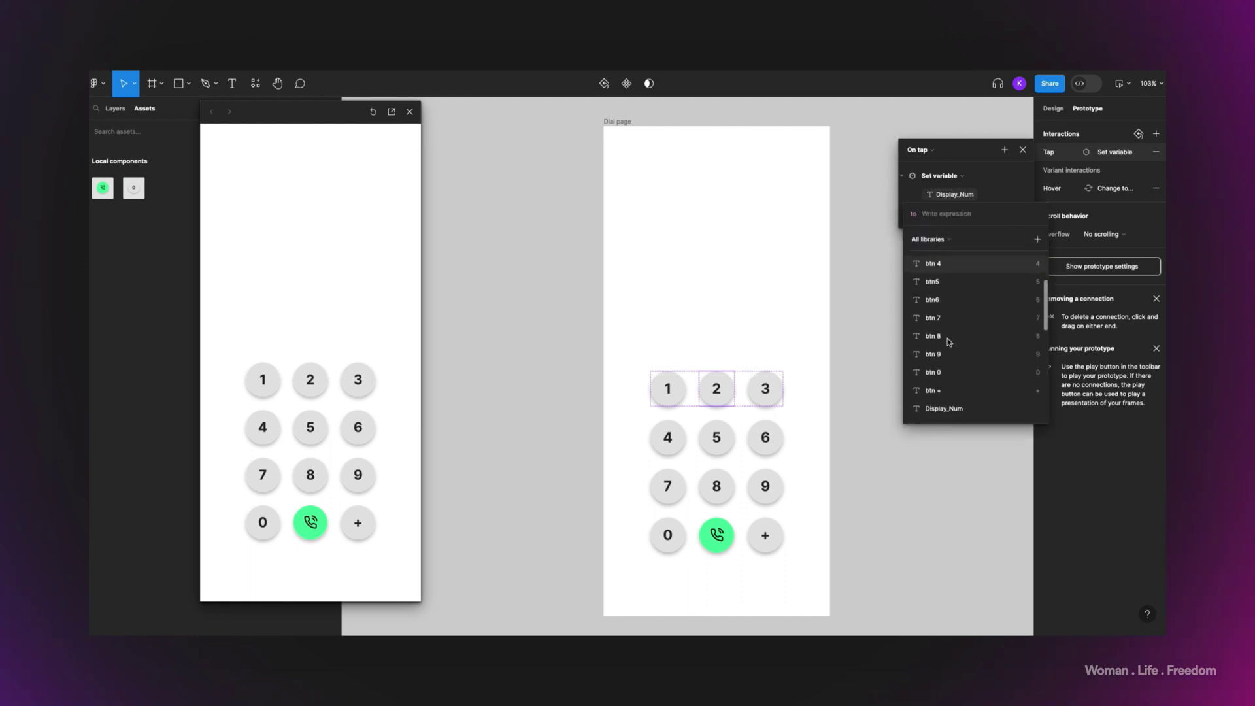
{"action": "left_click", "coordinate": [949, 366]}
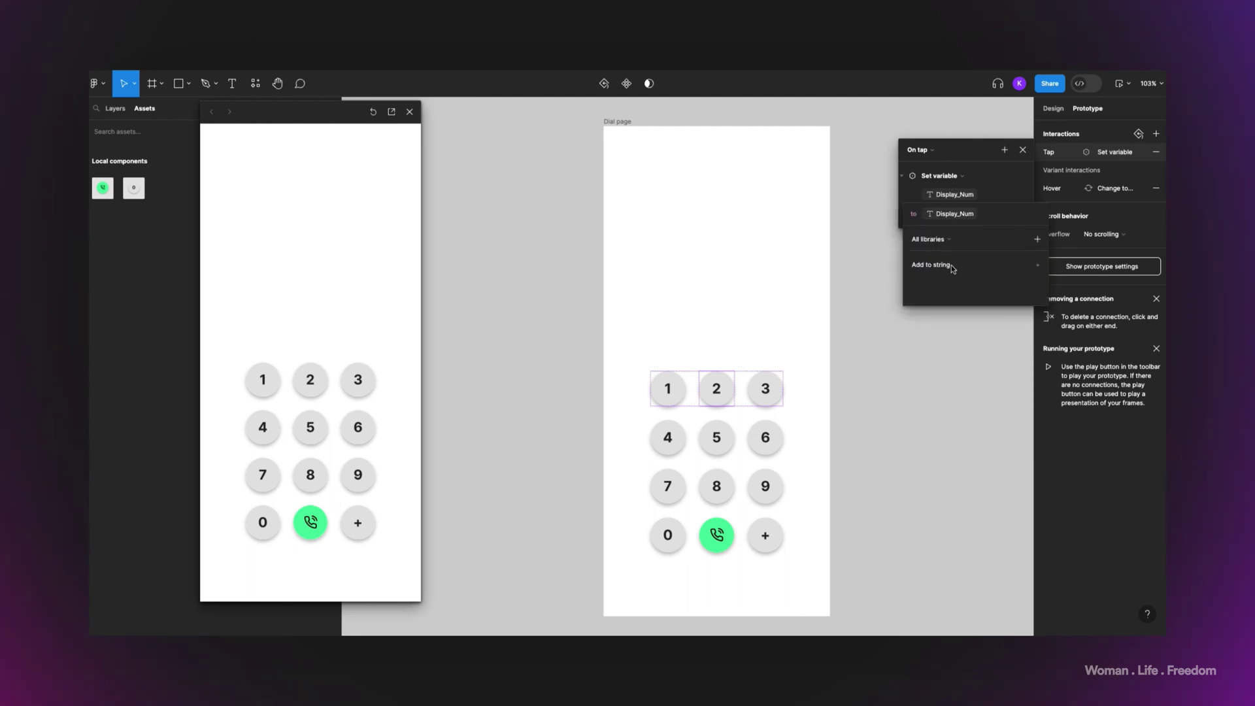
{"action": "type", "text": "+"}
{"action": "scroll", "coordinate": [960, 386], "scroll_direction": "up", "scroll_amount": 3}
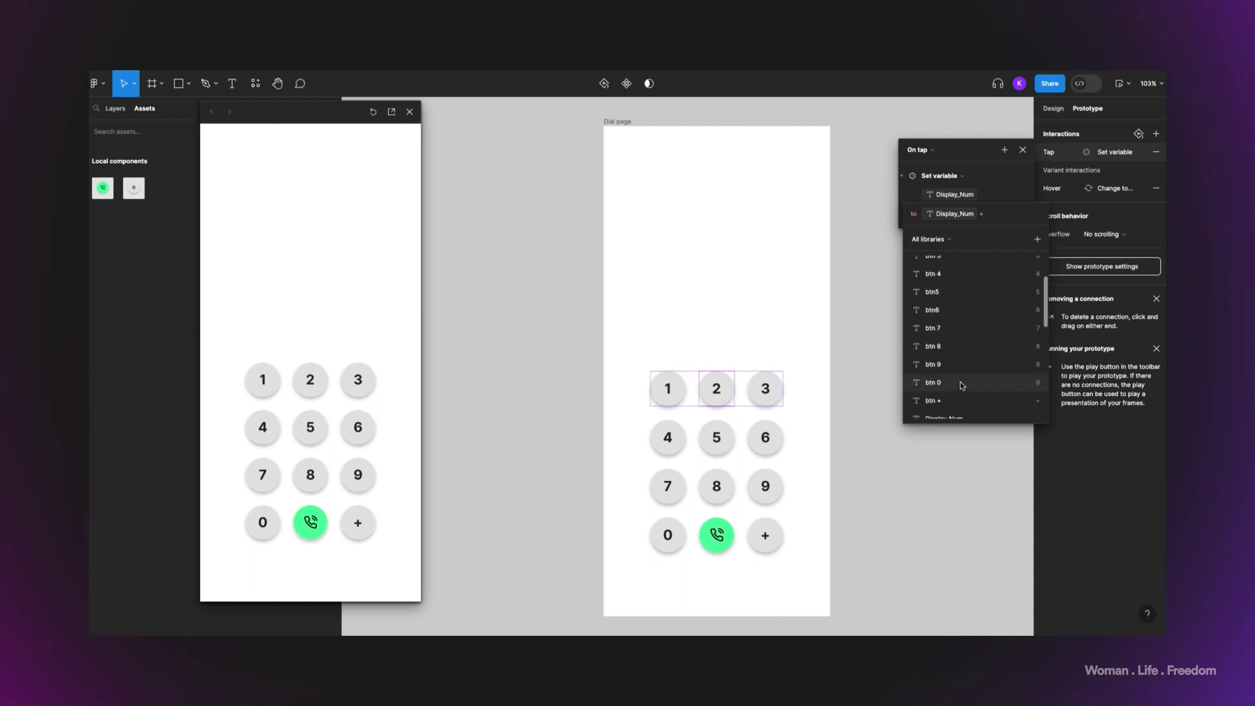
{"action": "left_click", "coordinate": [935, 299]}
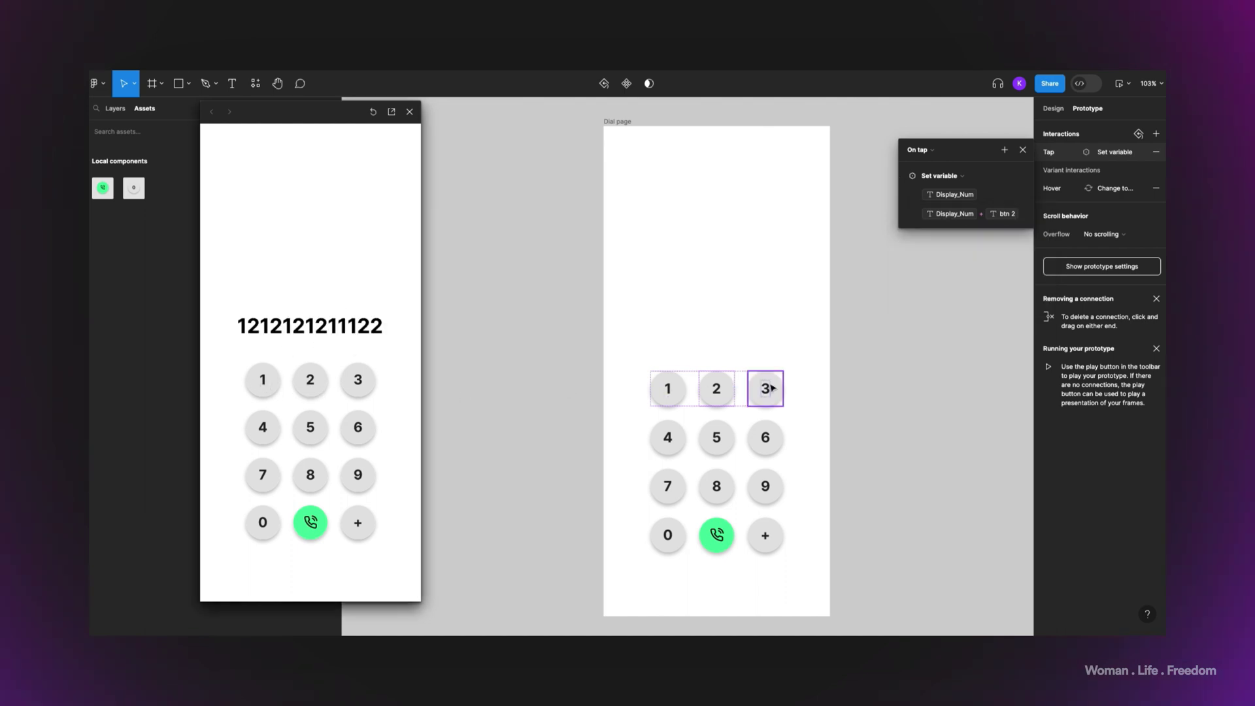
Add an on-tap interaction to button 3 and open its choice of actions.
{"action": "left_click", "coordinate": [767, 387]}
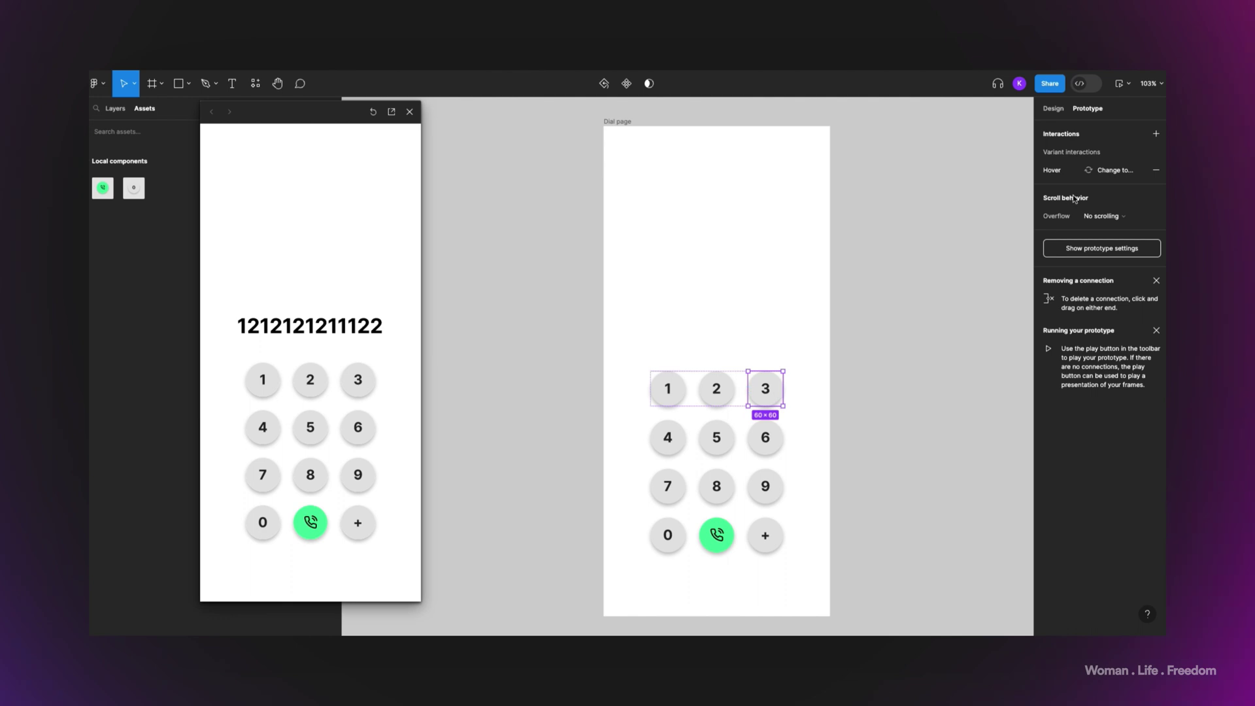
{"action": "left_click", "coordinate": [1155, 134]}
{"action": "left_click", "coordinate": [932, 157]}
{"action": "left_click", "coordinate": [932, 156]}
{"action": "left_click", "coordinate": [936, 177]}
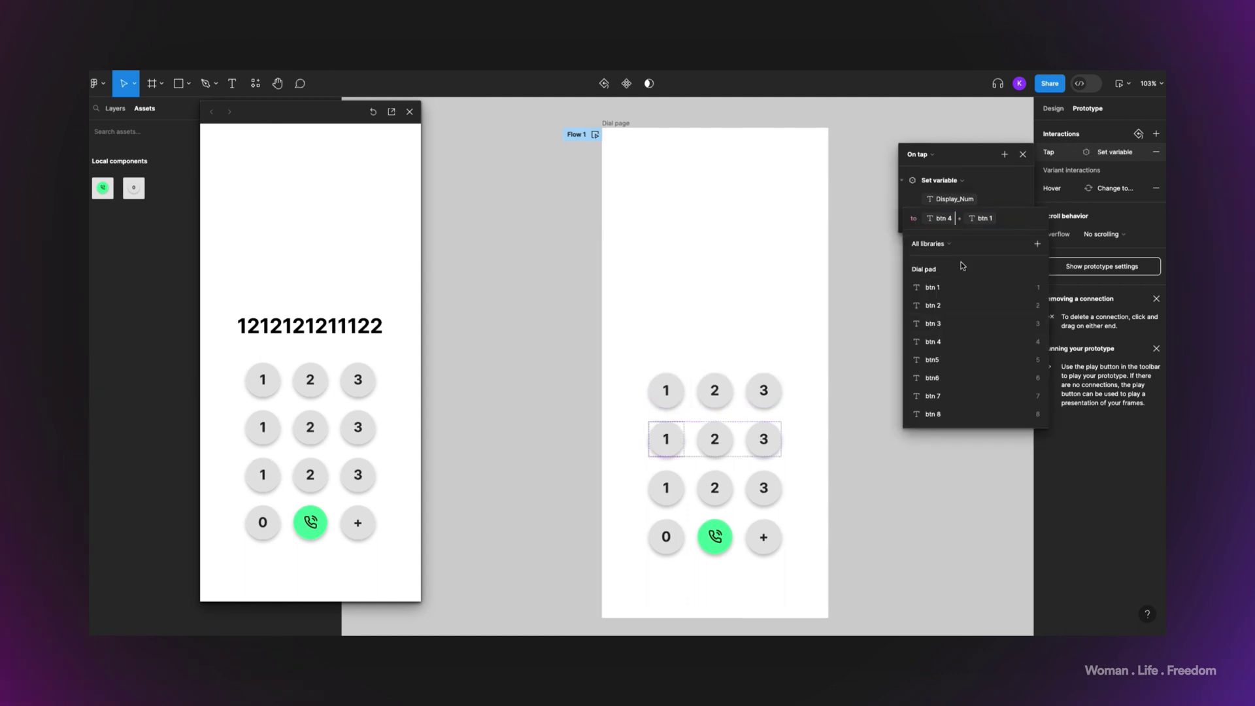
Leave the expression of the second row's first button and close its tap interaction settings.
{"action": "key", "text": "Escape"}
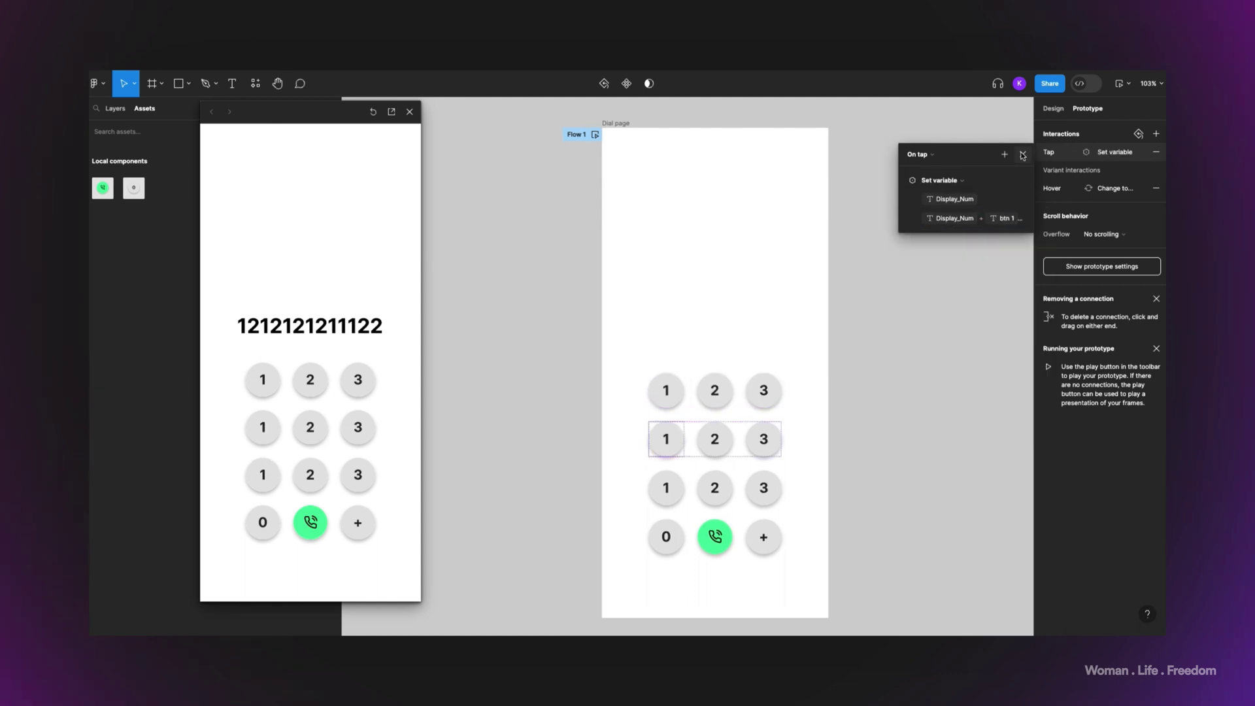
{"action": "left_click", "coordinate": [1023, 155]}
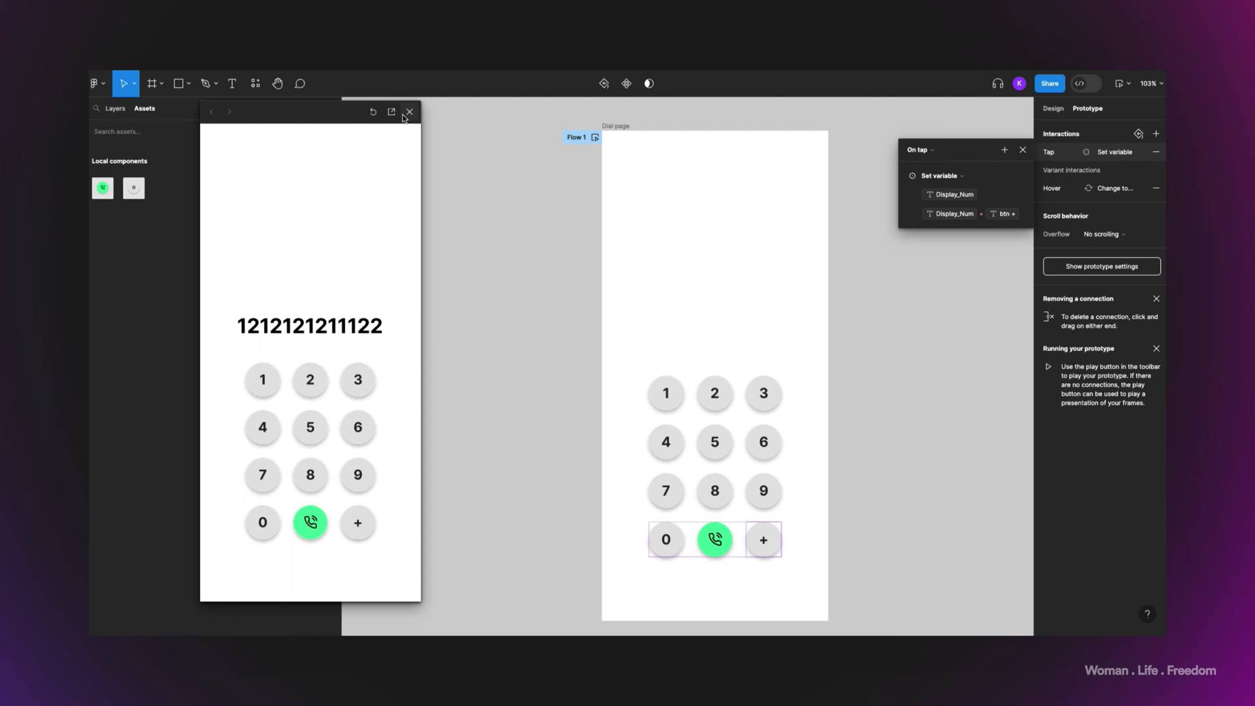
Reopen the prototype preview and test the dial pad by tapping various digit buttons and the + button.
{"action": "scroll", "coordinate": [430, 125], "scroll_direction": "right", "scroll_amount": 1}
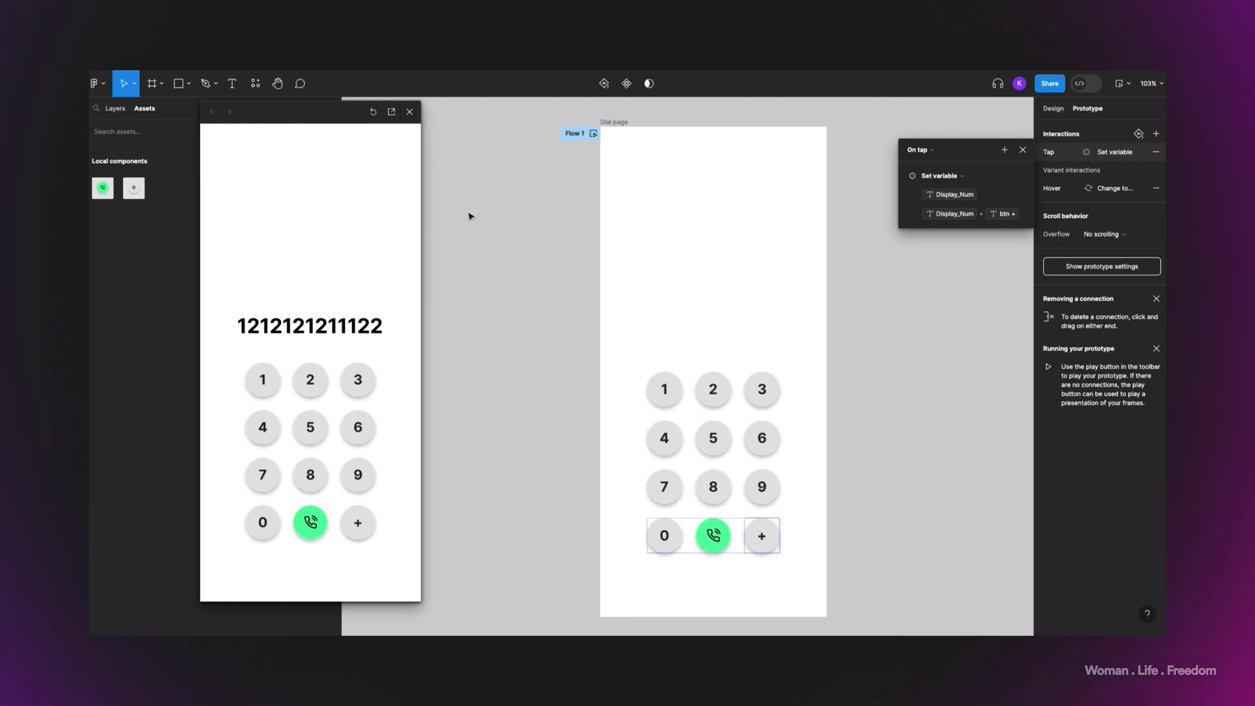
{"action": "left_click", "coordinate": [503, 196]}
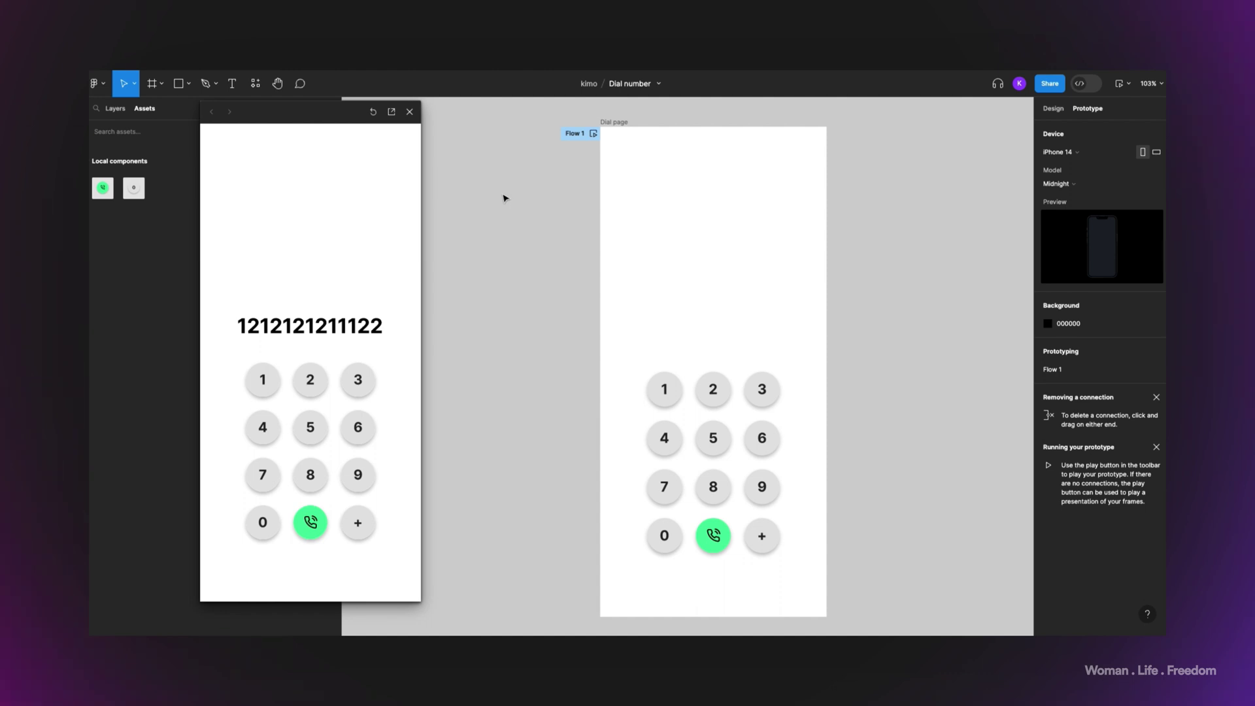
{"action": "left_click", "coordinate": [1120, 85]}
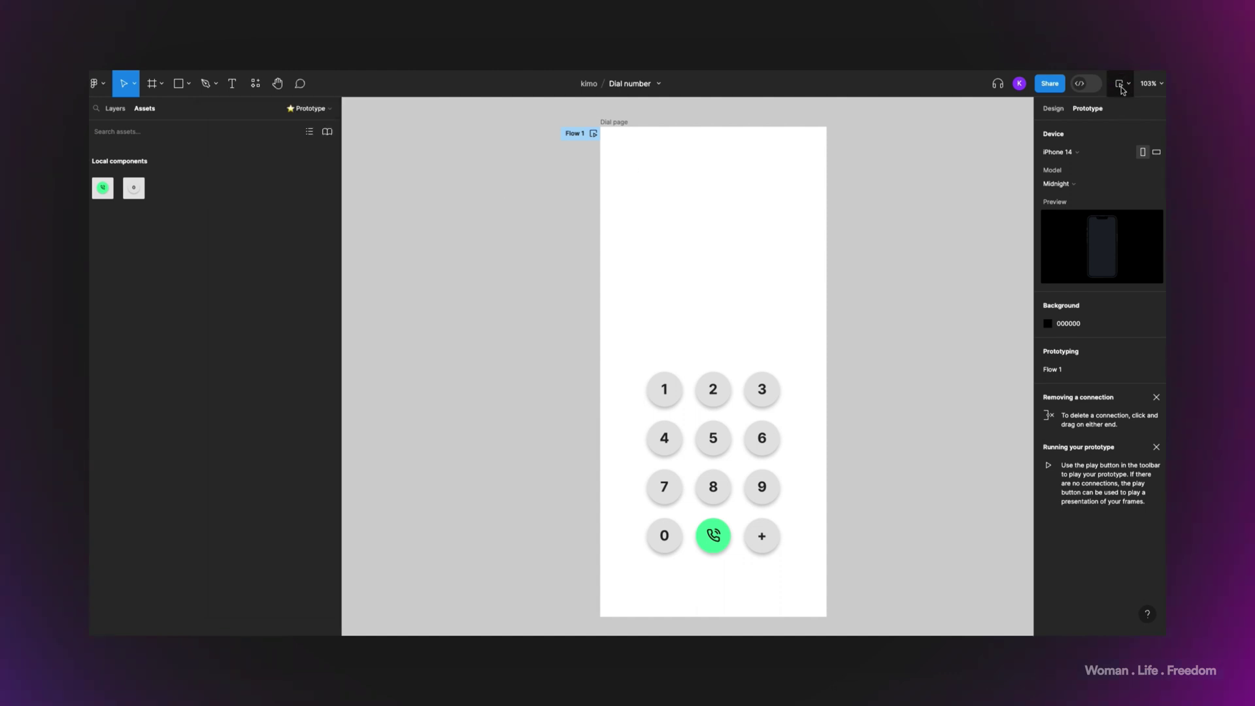
{"action": "left_click", "coordinate": [372, 535]}
{"action": "left_click", "coordinate": [361, 383]}
{"action": "left_click", "coordinate": [325, 386]}
{"action": "left_click", "coordinate": [355, 429]}
{"action": "left_click", "coordinate": [315, 480]}
{"action": "left_click", "coordinate": [276, 476]}
{"action": "left_click", "coordinate": [268, 430]}
{"action": "left_click", "coordinate": [305, 432]}
{"action": "left_click", "coordinate": [353, 516]}
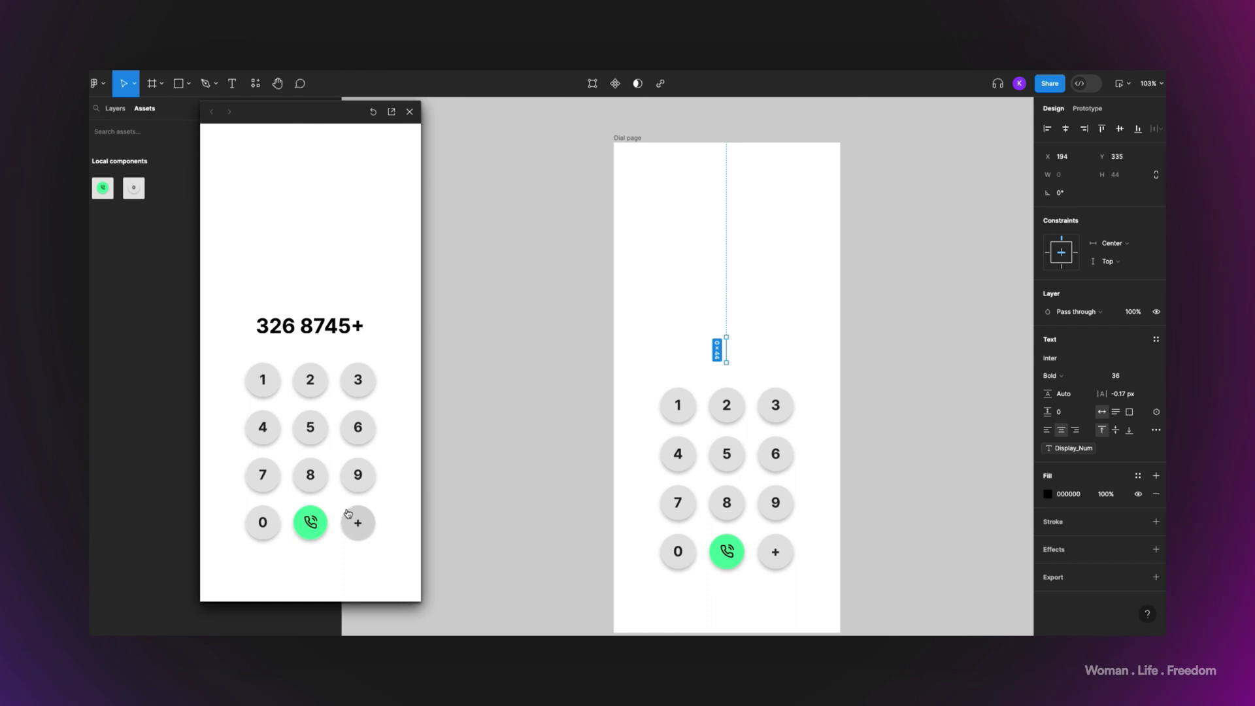
{"action": "left_click", "coordinate": [264, 529]}
{"action": "left_click", "coordinate": [263, 480]}
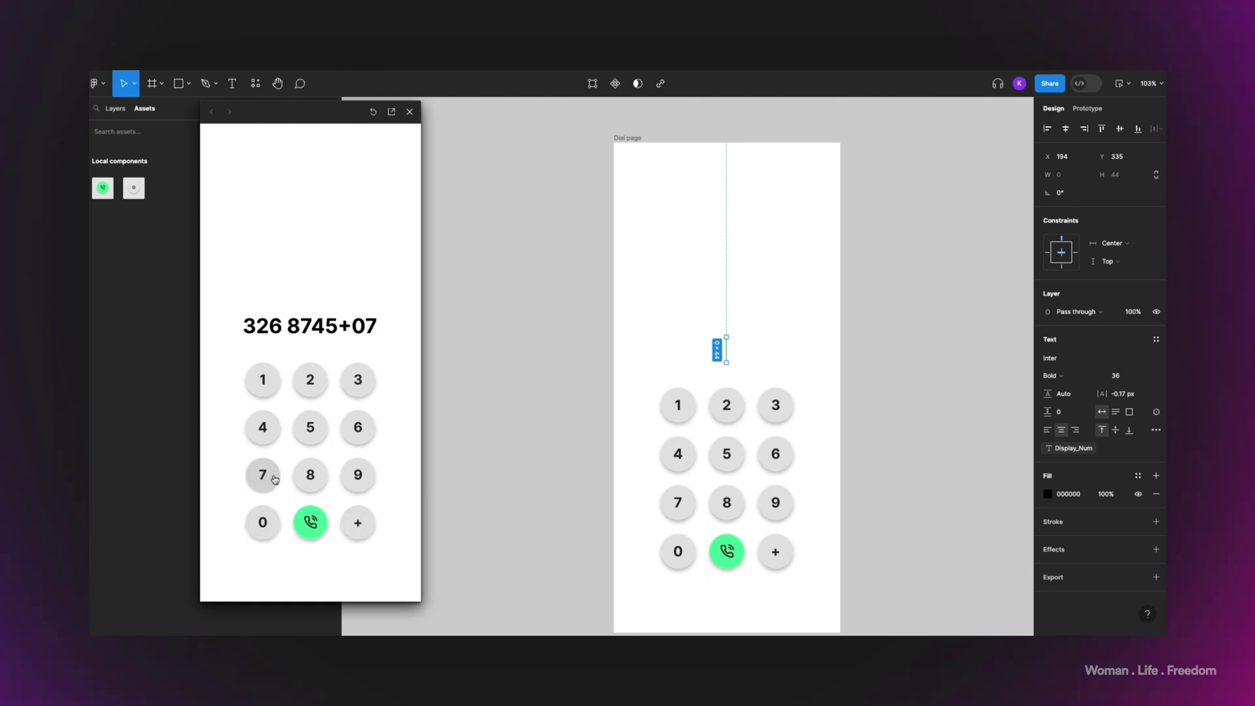
{"action": "left_click", "coordinate": [272, 441]}
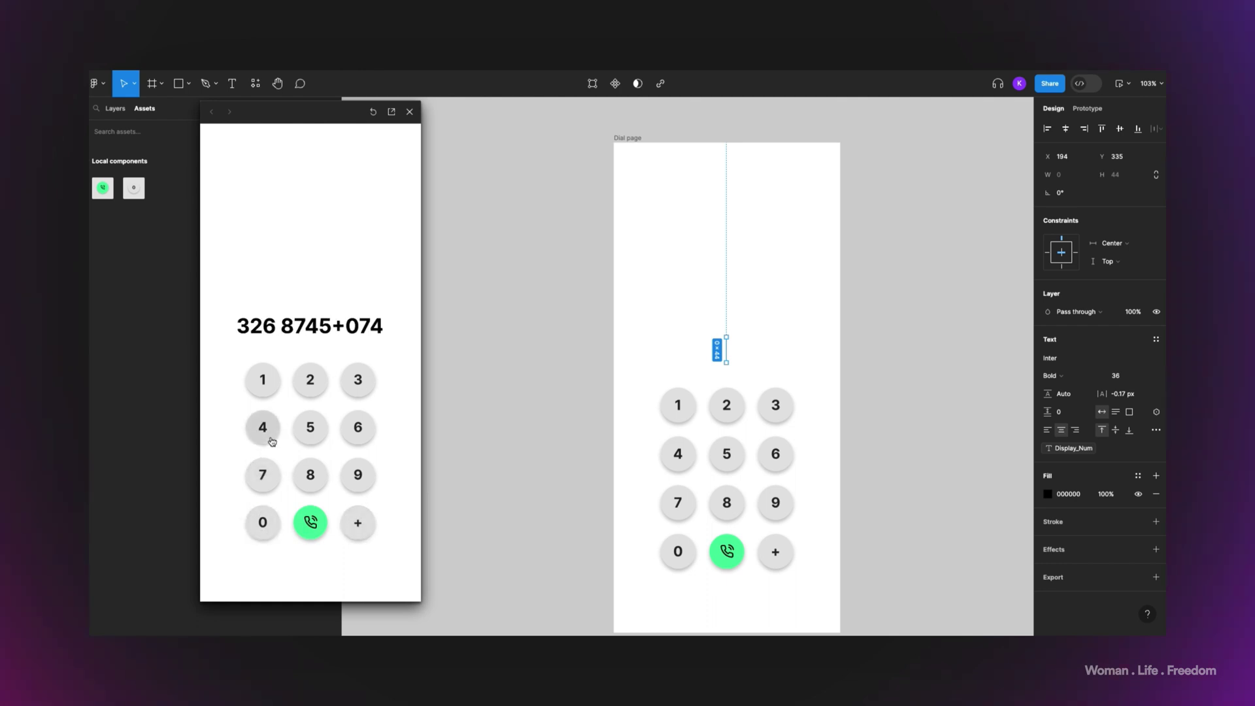